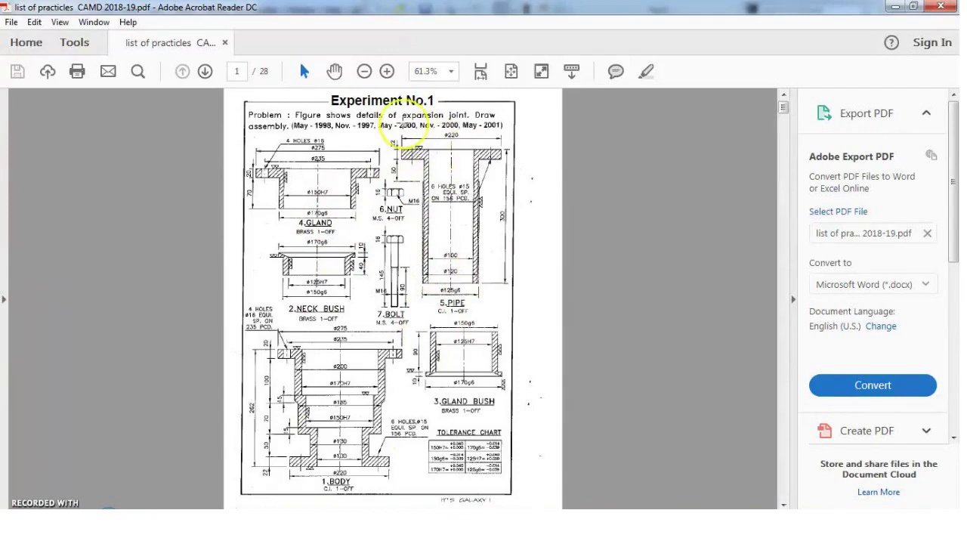
# Scroll through the drawings PDF to page 2's expansion joint general arrangement.
pyautogui.scroll(-10, 366, 216)
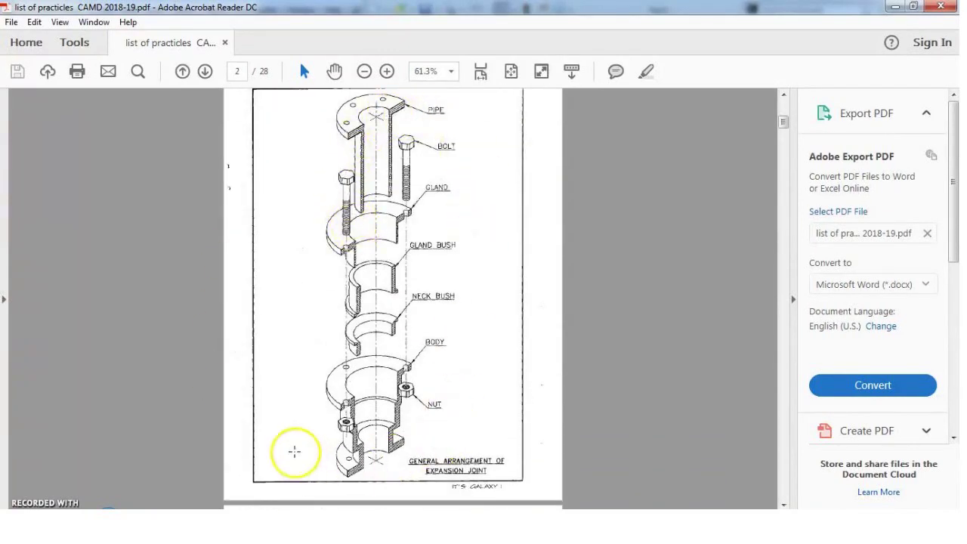
pyautogui.scroll(-10, 380, 275)
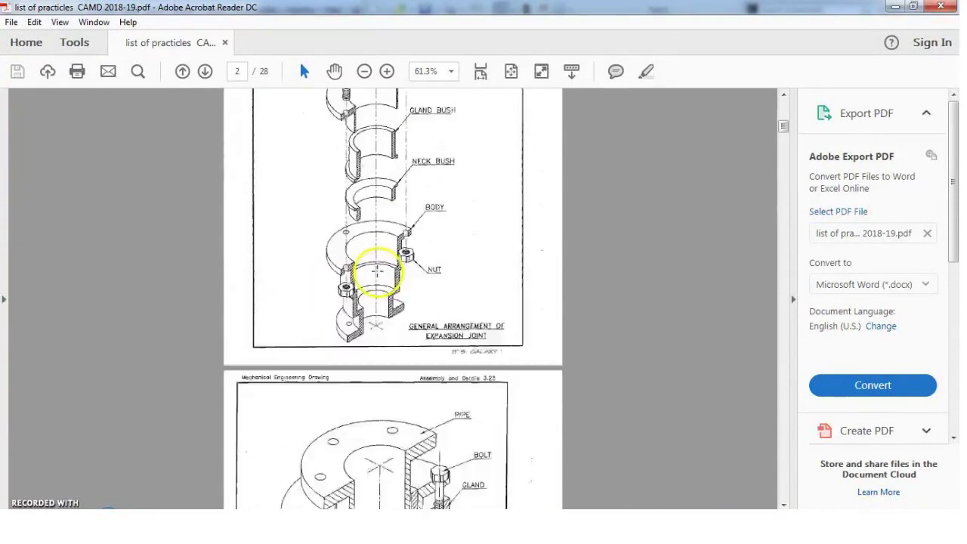
pyautogui.scroll(-2, 386, 266)
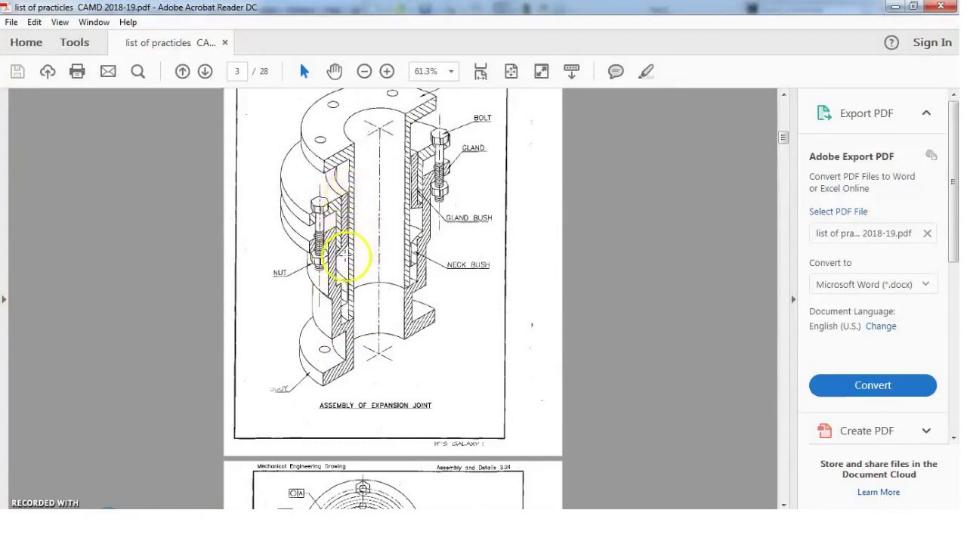
pyautogui.scroll(-10, 402, 370)
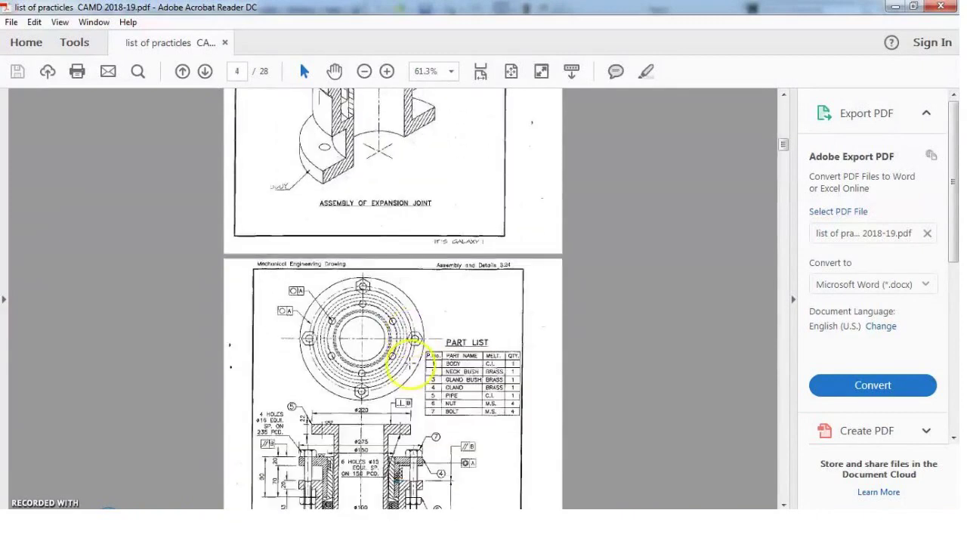
pyautogui.scroll(-2, 408, 367)
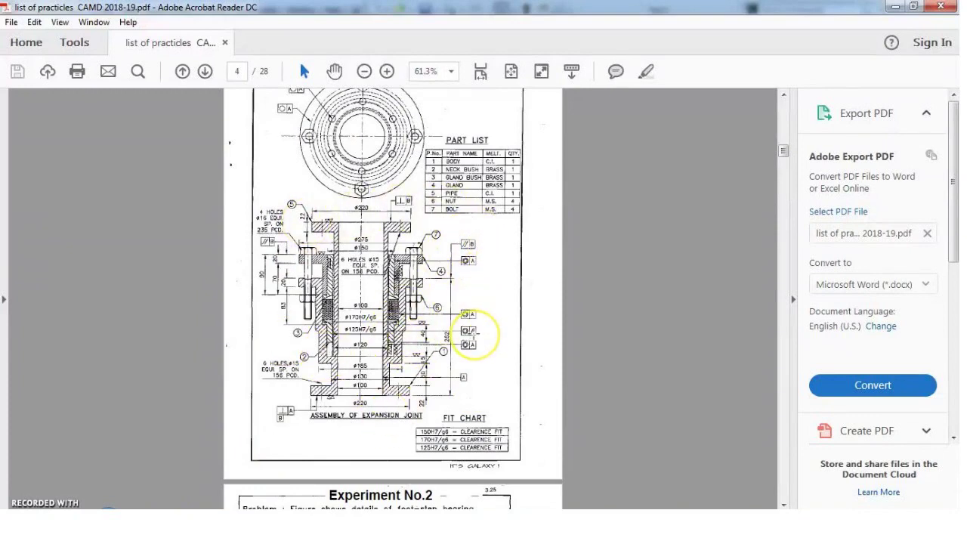
pyautogui.scroll(5, 479, 335)
pyautogui.scroll(20, 474, 334)
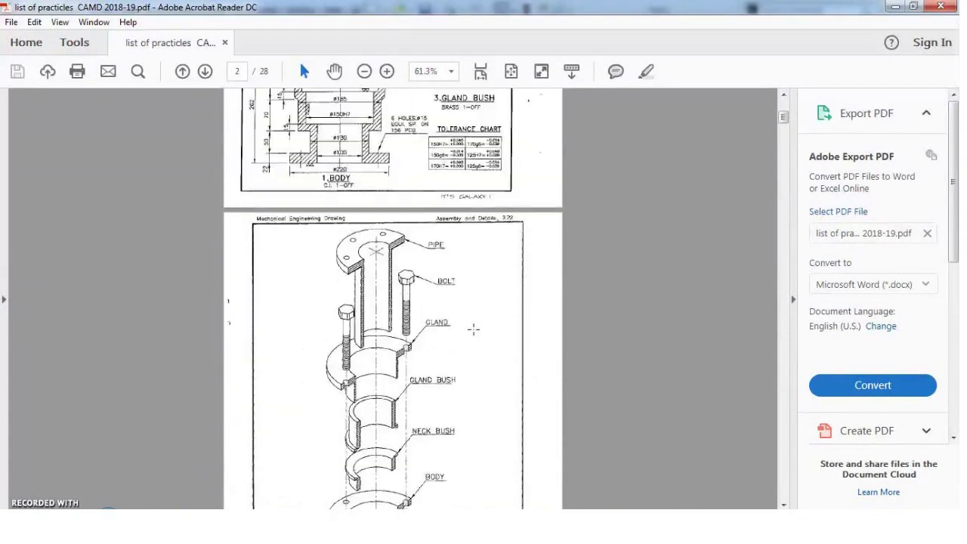
pyautogui.scroll(4, 393, 298)
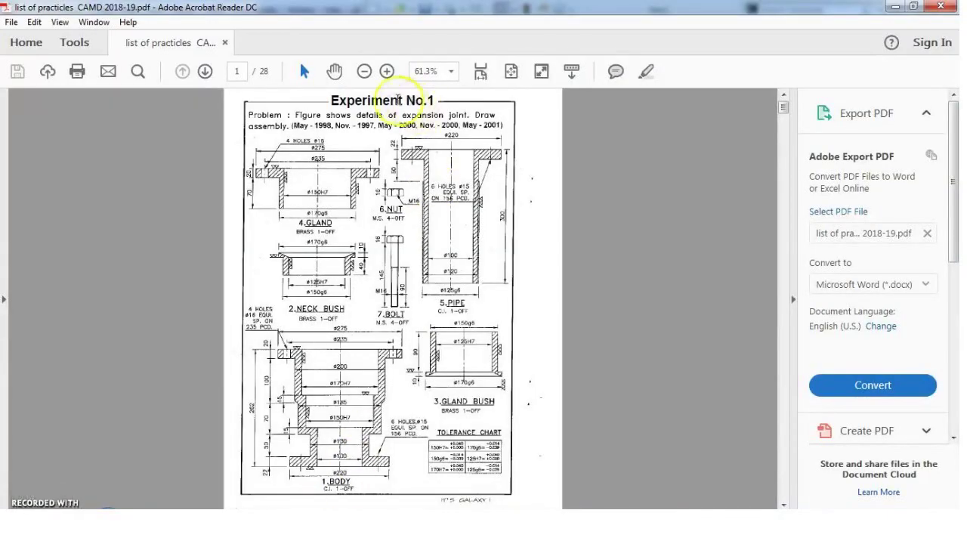
pyautogui.scroll(-10, 387, 291)
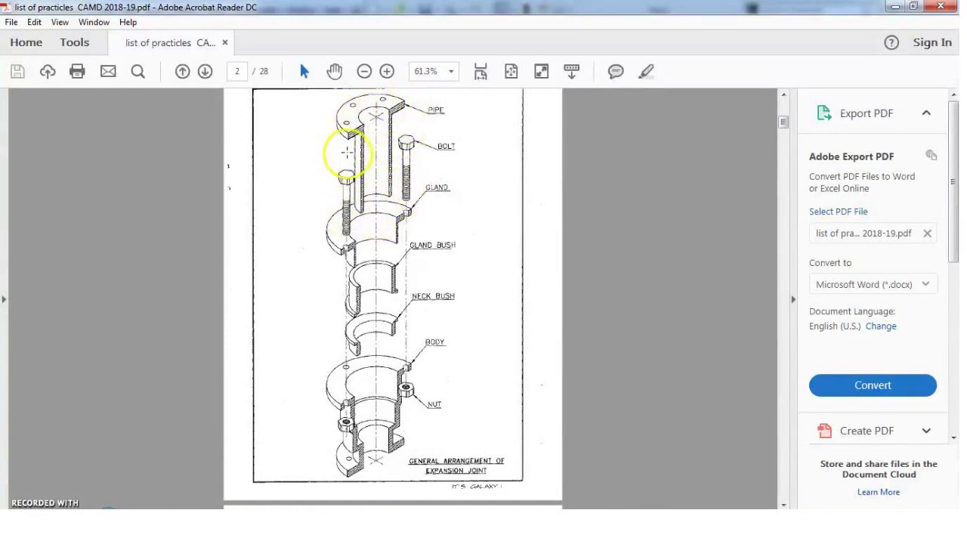
# Hide the drawings PDF and preview the Front, Top and Right Planes in SolidWorks.
pyautogui.click(894, 7)
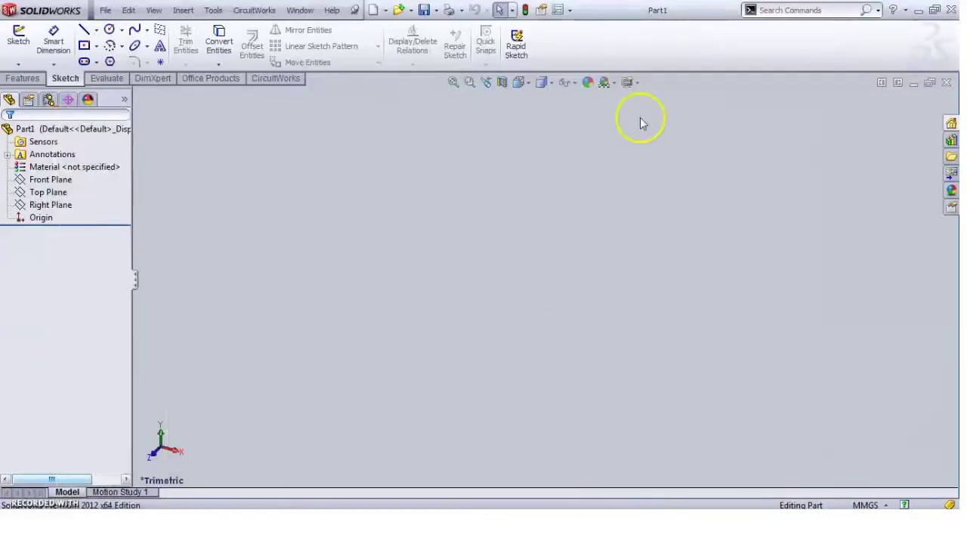
pyautogui.click(51, 182)
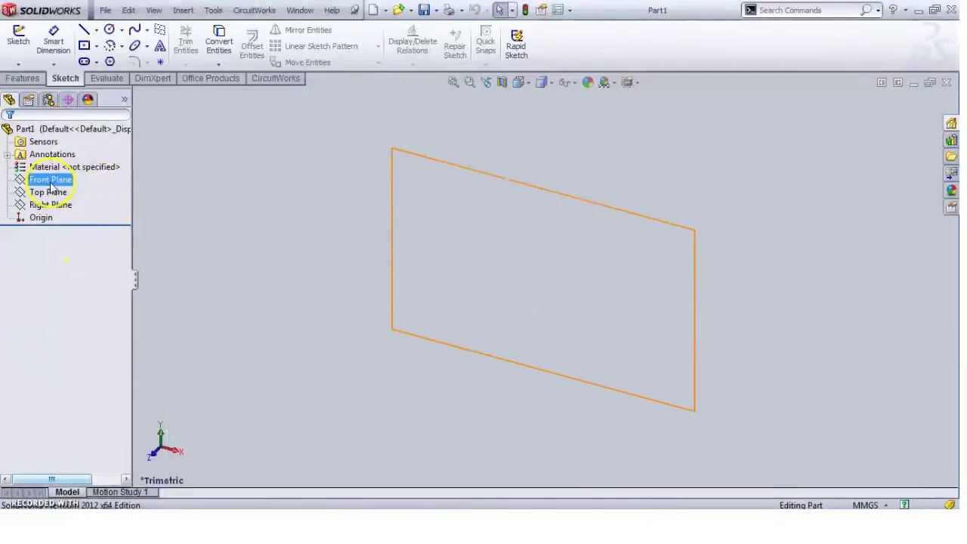
pyautogui.click(48, 192)
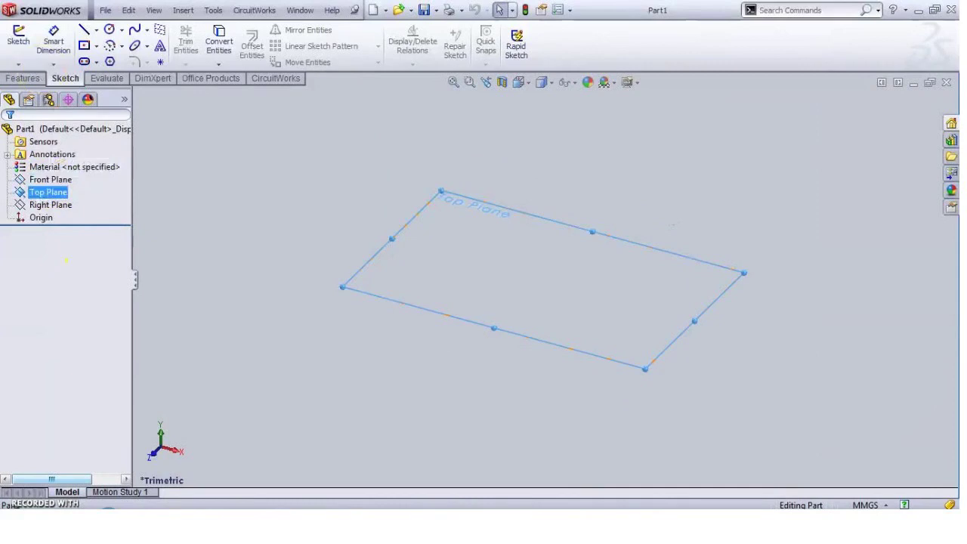
pyautogui.click(46, 206)
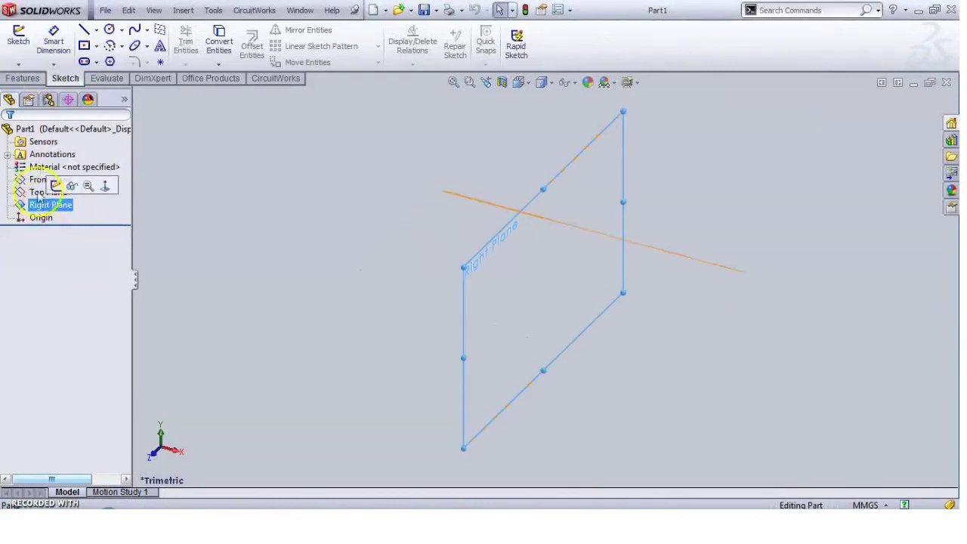
pyautogui.click(39, 194)
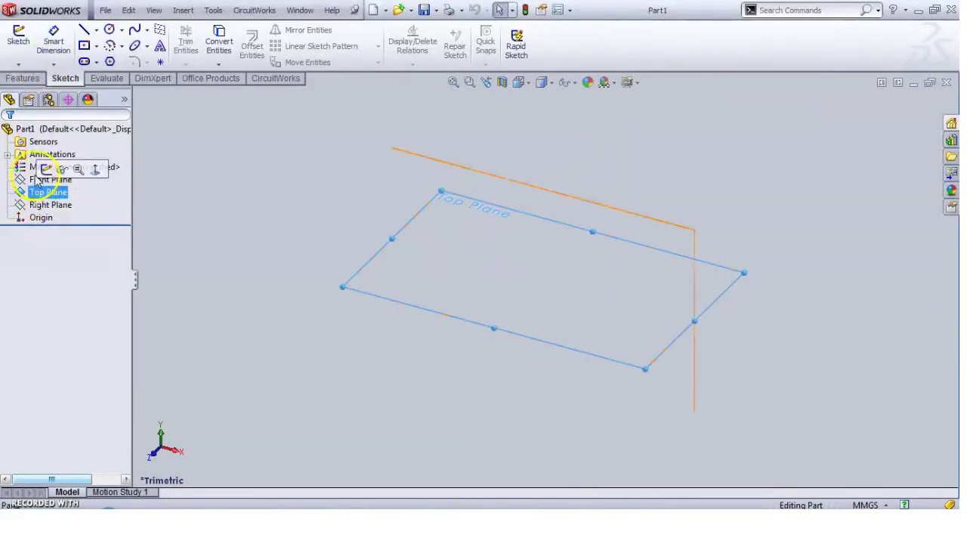
# Select only the Front Plane and start a new sketch on it.
pyautogui.keyDown('ctrl'); pyautogui.click(42, 206); pyautogui.keyUp('ctrl')
pyautogui.click(38, 207)
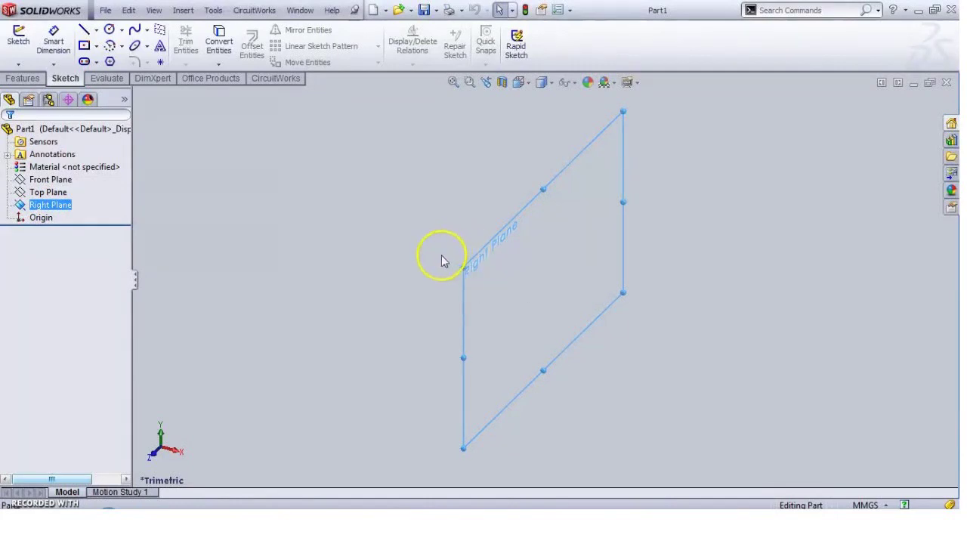
pyautogui.keyDown('ctrl'); pyautogui.click(39, 182); pyautogui.keyUp('ctrl')
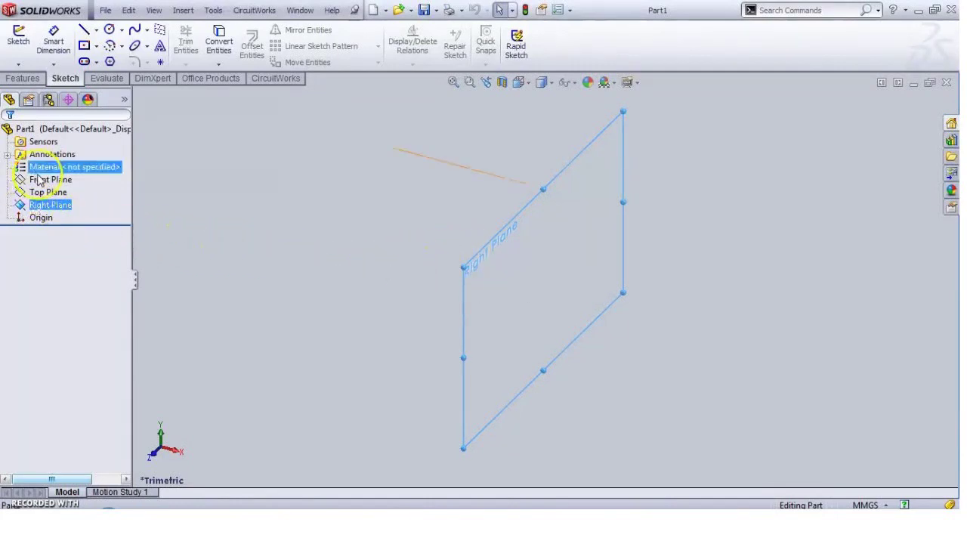
pyautogui.click(39, 181)
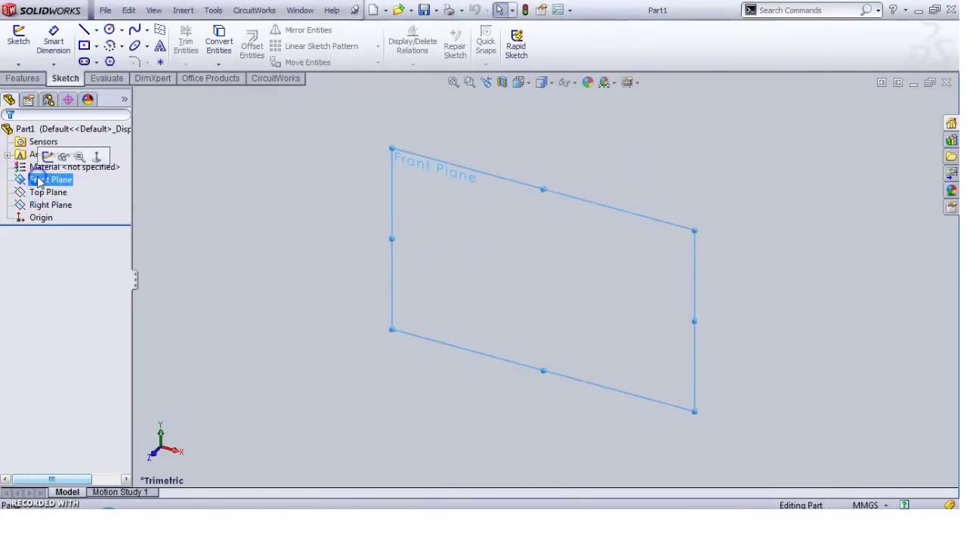
pyautogui.click(48, 156)
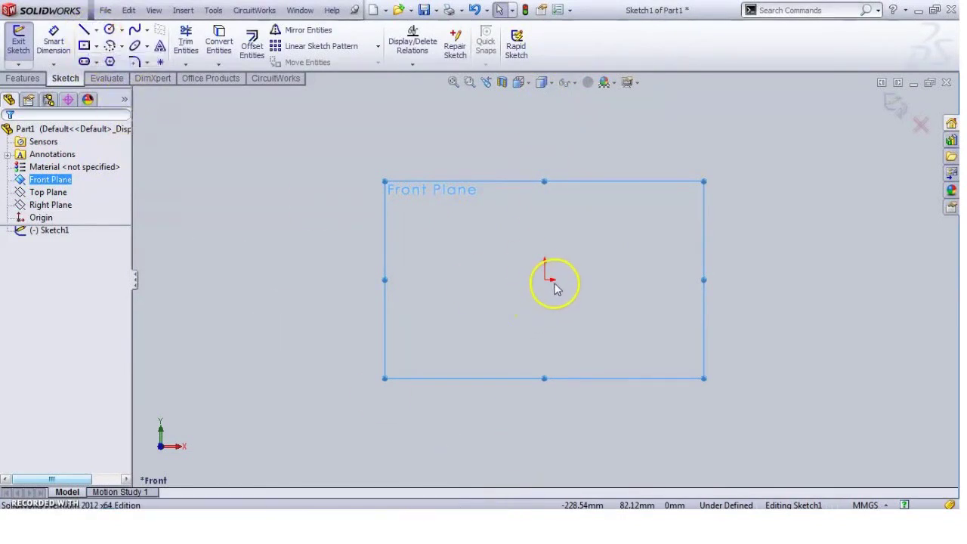
# Draw a vertical construction line through the origin, then return to the drawings PDF.
pyautogui.click(544, 130)
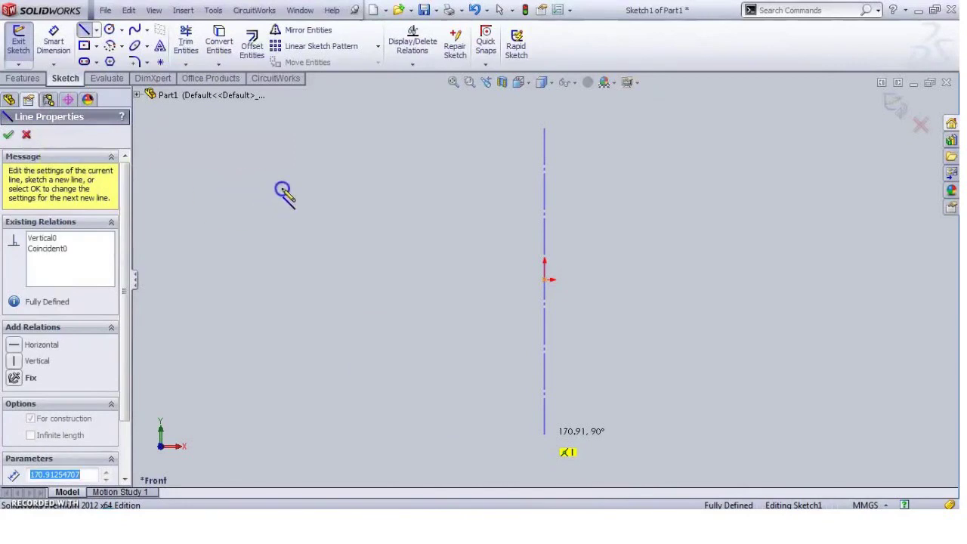
pyautogui.press('Escape')
pyautogui.press('Escape')
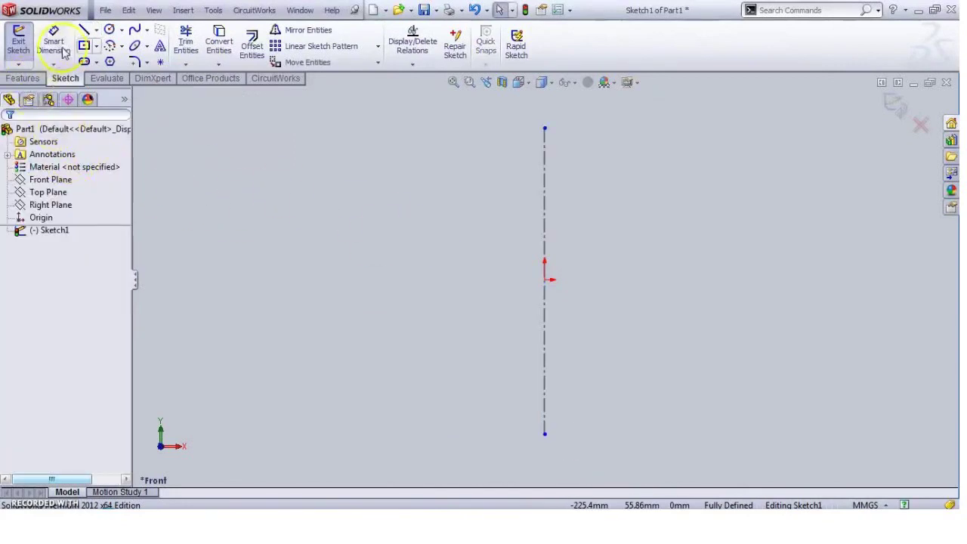
pyautogui.click(321, 505)
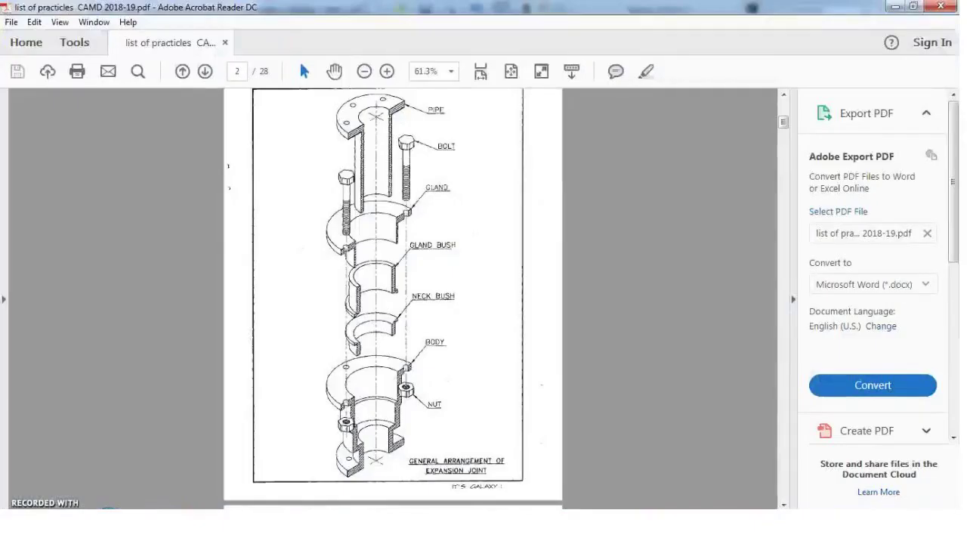
# Bring up page 1's Neck Bush detail showing ø170g6, ø150g6 and ø125H7.
pyautogui.scroll(10, 345, 225)
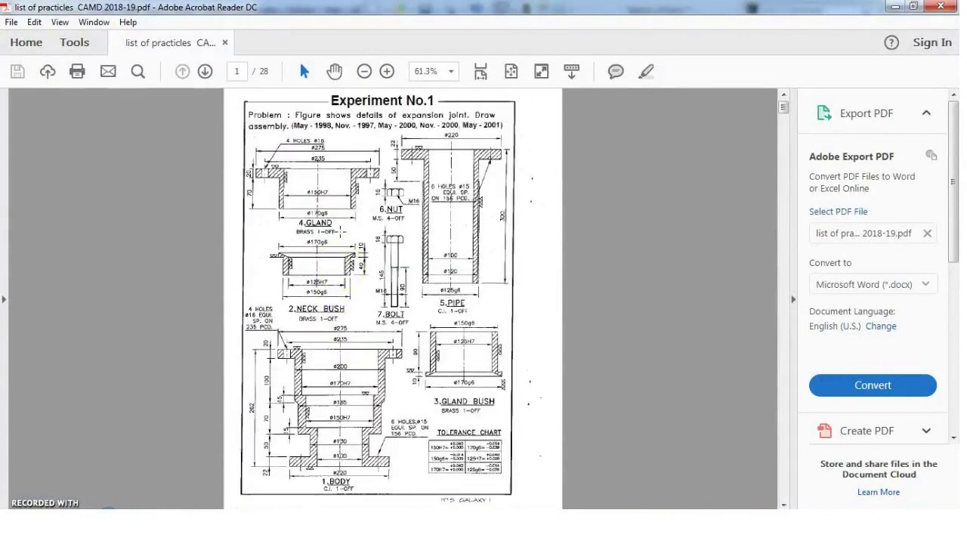
pyautogui.scroll(-1, 363, 382)
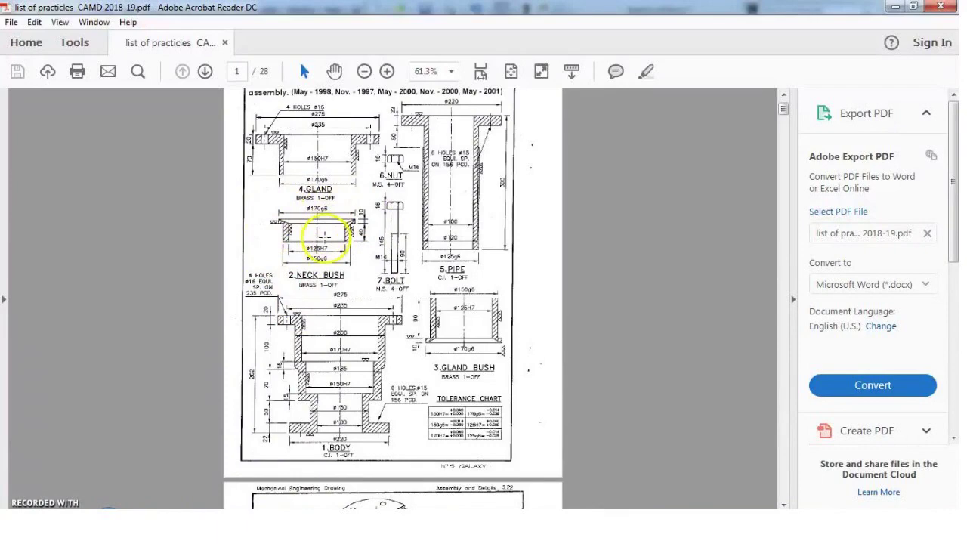
pyautogui.keyDown('ctrl'); pyautogui.scroll(4, 325, 238); pyautogui.keyUp('ctrl')
pyautogui.keyDown('ctrl'); pyautogui.scroll(1, 118, 198); pyautogui.keyUp('ctrl')
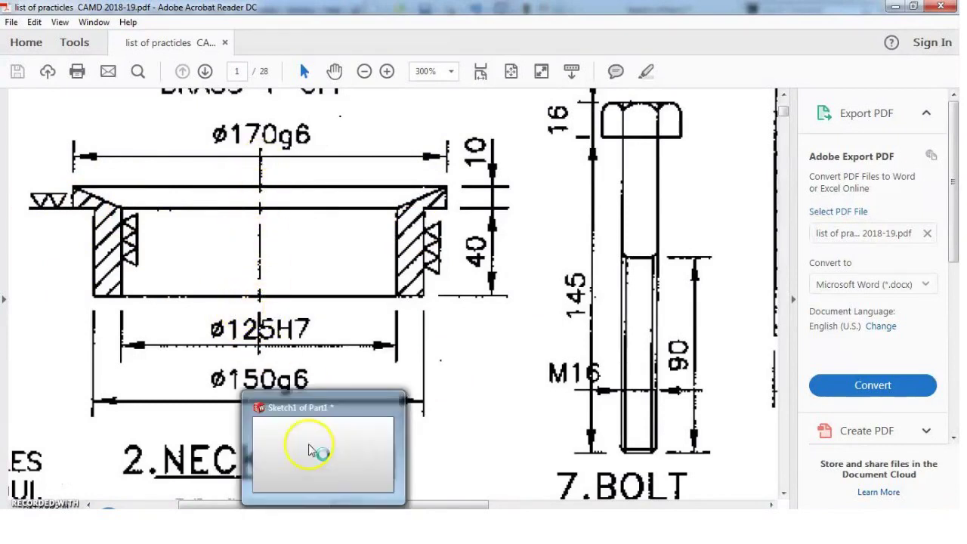
# Draw the closed neck-bush half-profile with a slanted top, left of the centreline.
pyautogui.click(310, 442)
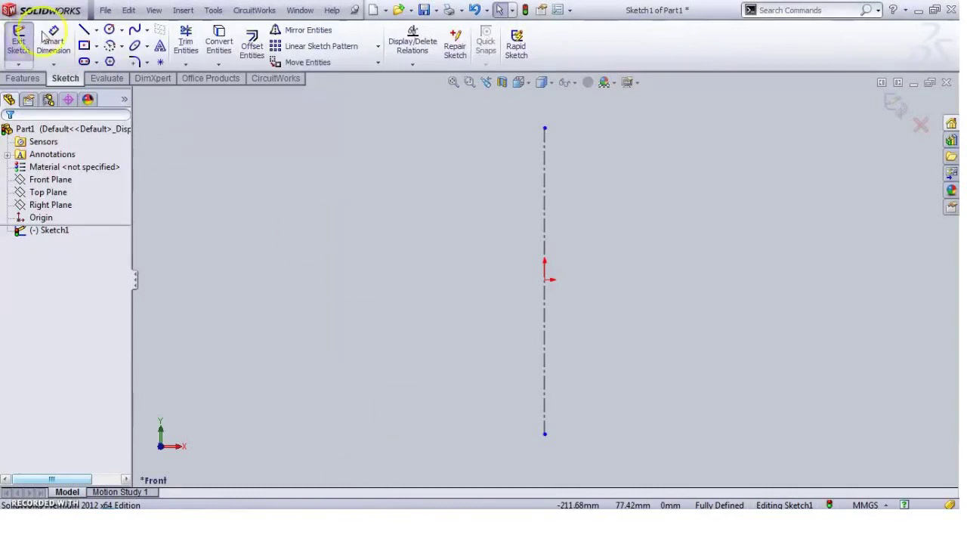
pyautogui.click(84, 30)
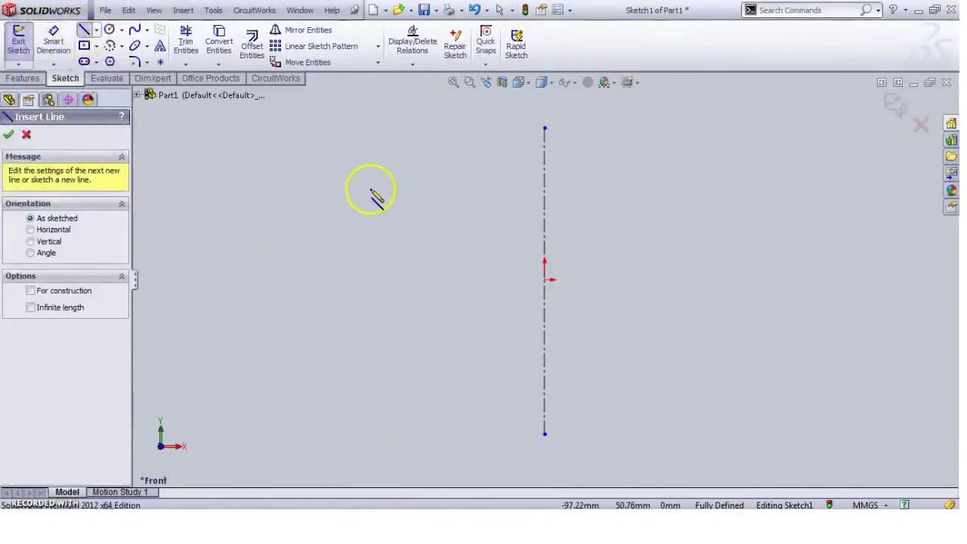
pyautogui.click(330, 198)
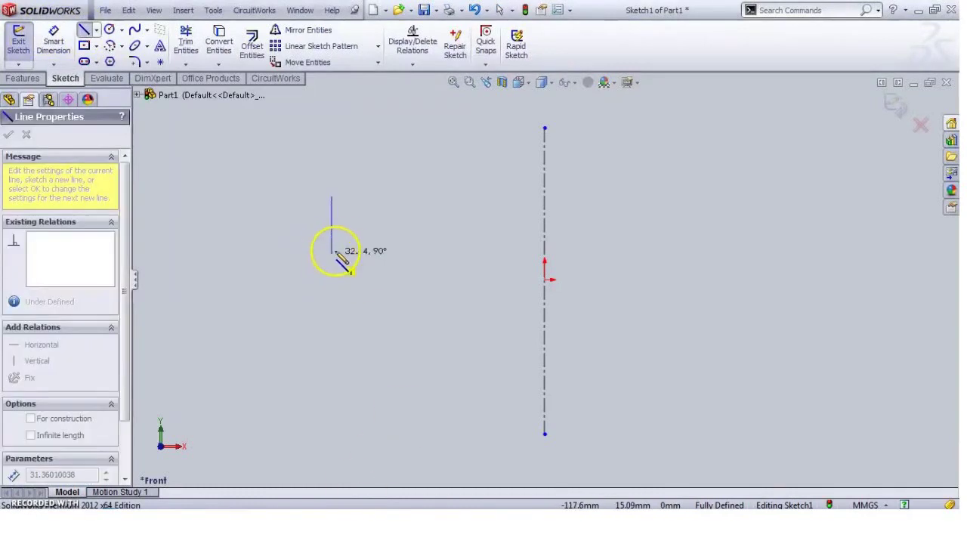
pyautogui.click(332, 234)
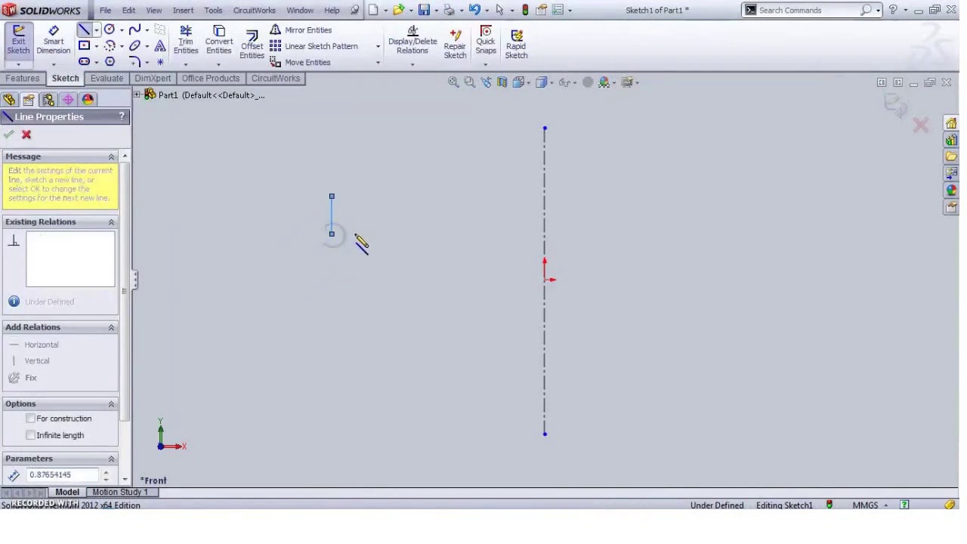
pyautogui.click(356, 233)
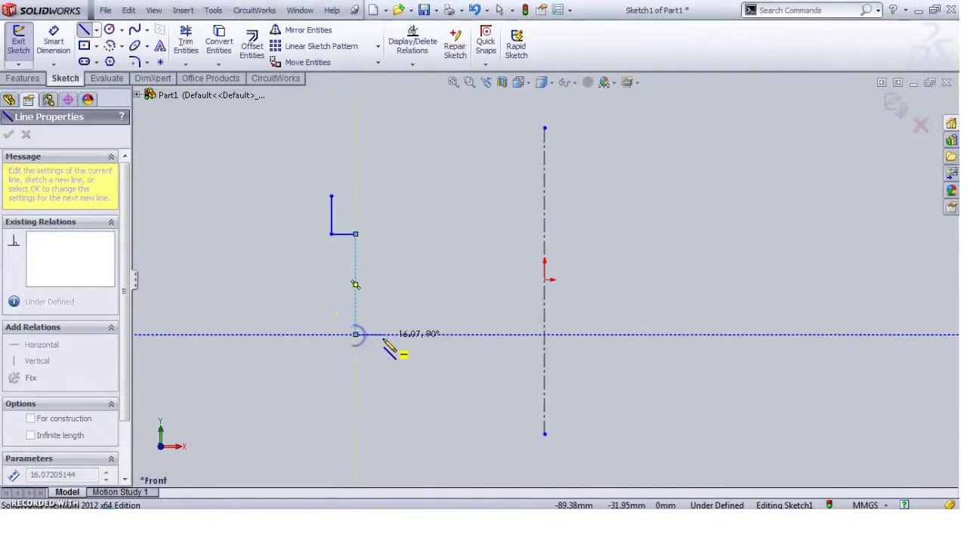
pyautogui.click(385, 334)
pyautogui.click(385, 233)
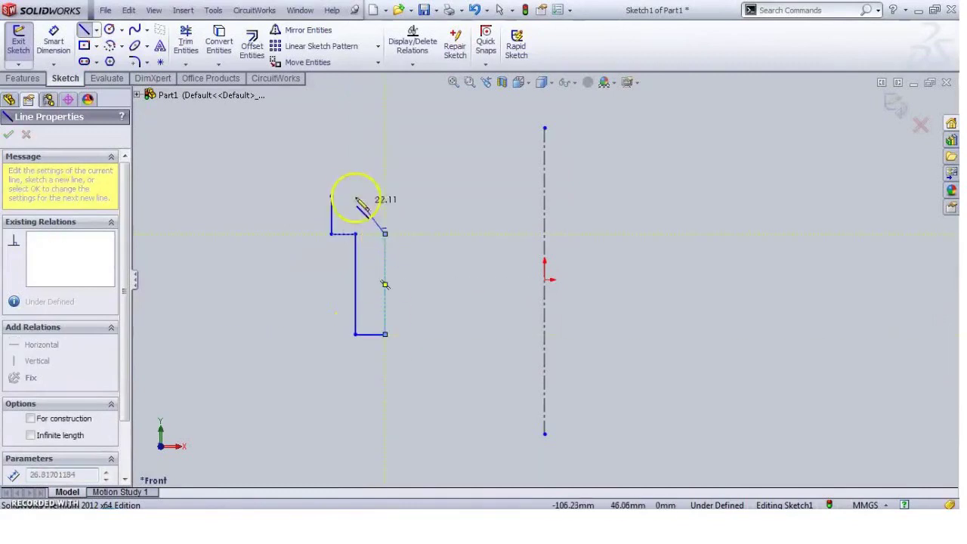
pyautogui.click(331, 197)
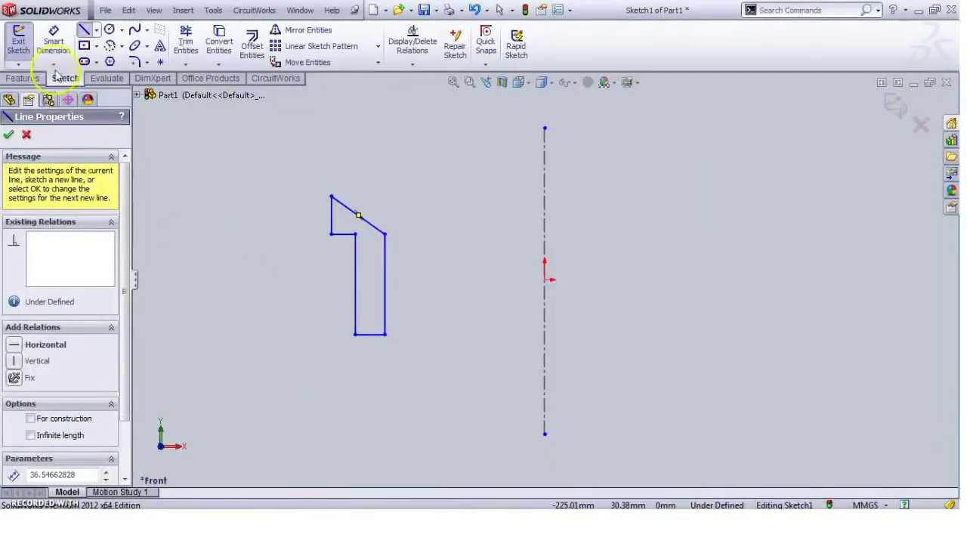
pyautogui.click(53, 46)
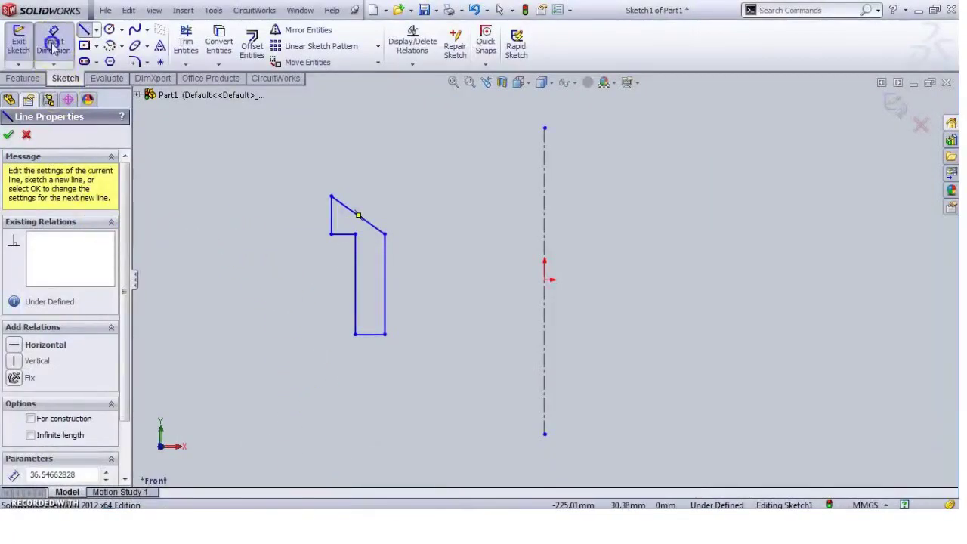
pyautogui.click(385, 320)
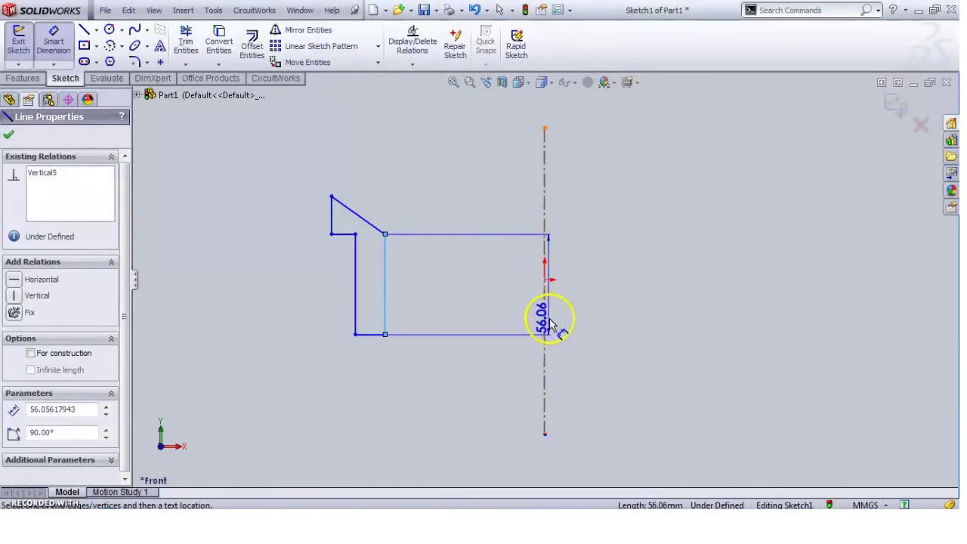
# Dimension the inner and outer walls from the axis at 62.50 and 75.
pyautogui.click(544, 331)
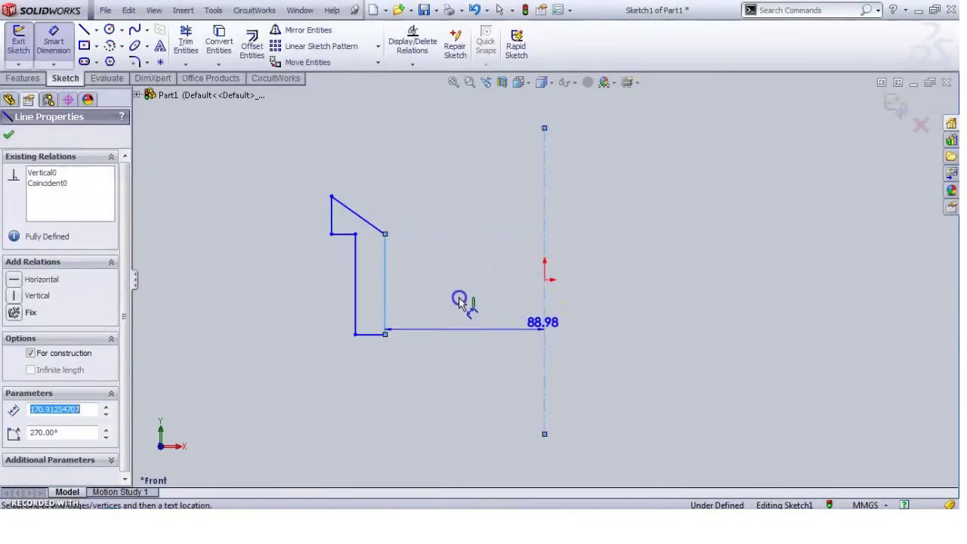
pyautogui.click(463, 300)
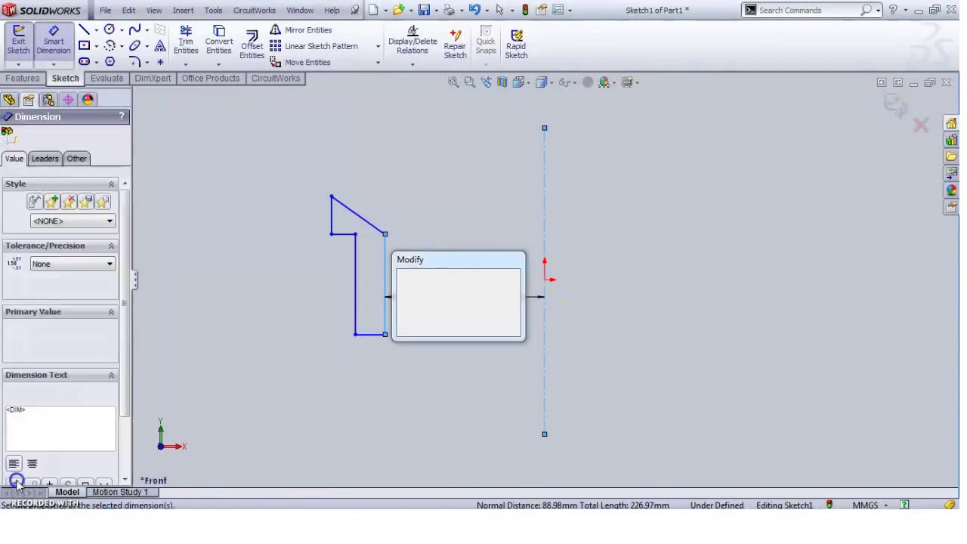
pyautogui.write('62.5')
pyautogui.press('Return')
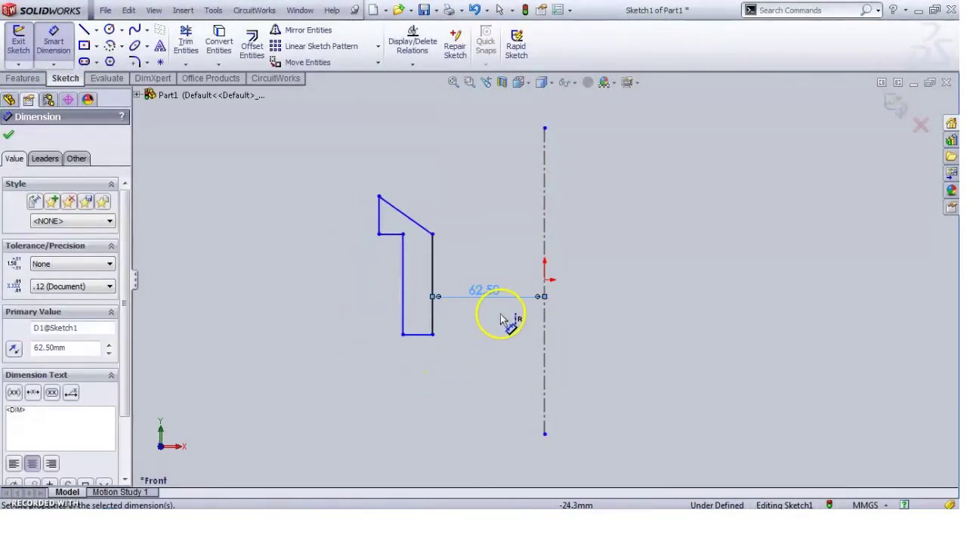
pyautogui.click(402, 315)
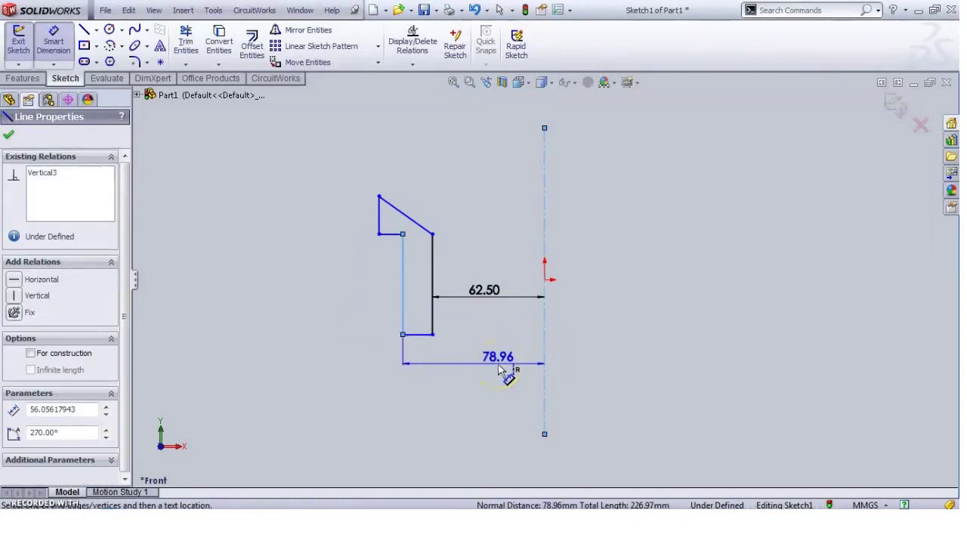
pyautogui.click(499, 368)
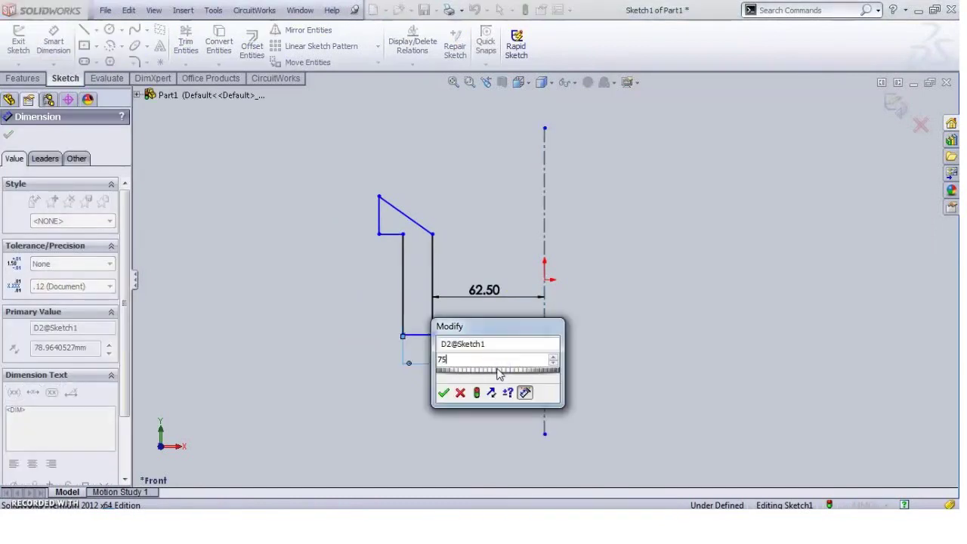
pyautogui.press('Return')
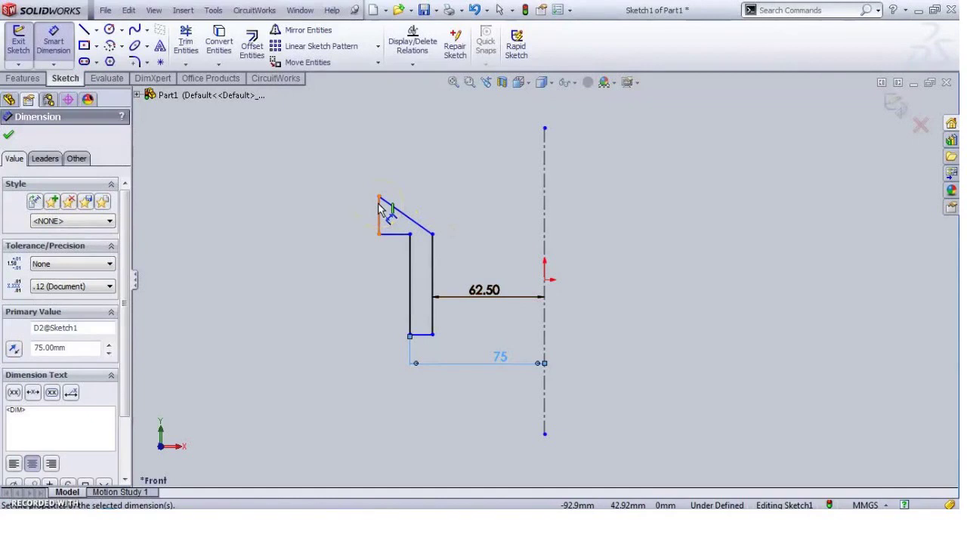
# Add the profile height of 40 and the flange edge height of 40.
pyautogui.click(411, 230)
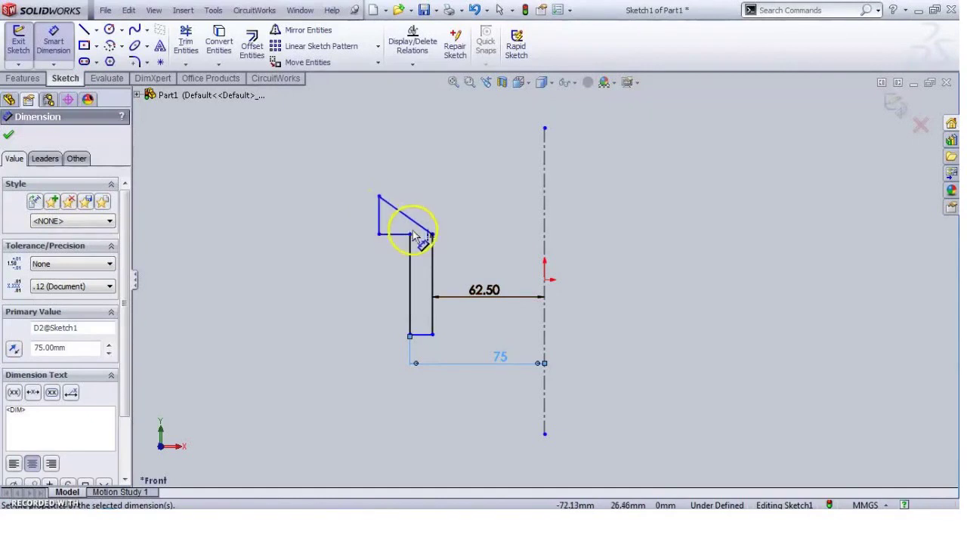
pyautogui.click(395, 235)
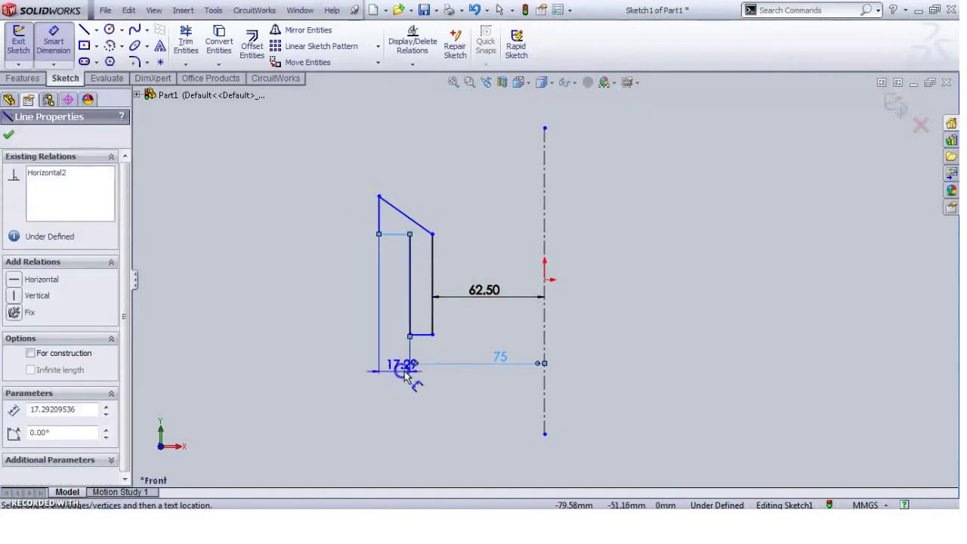
pyautogui.click(432, 336)
pyautogui.click(382, 298)
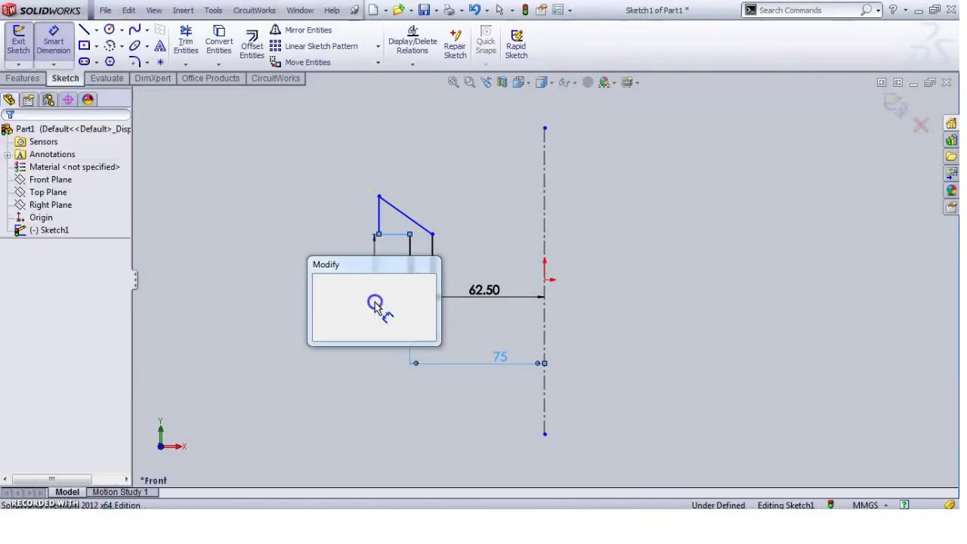
pyautogui.press('Return')
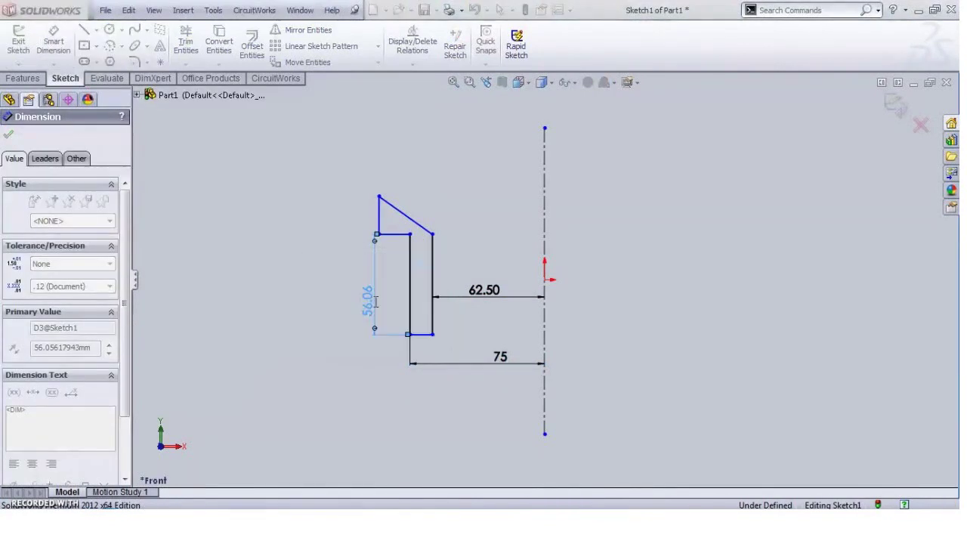
pyautogui.click(380, 219)
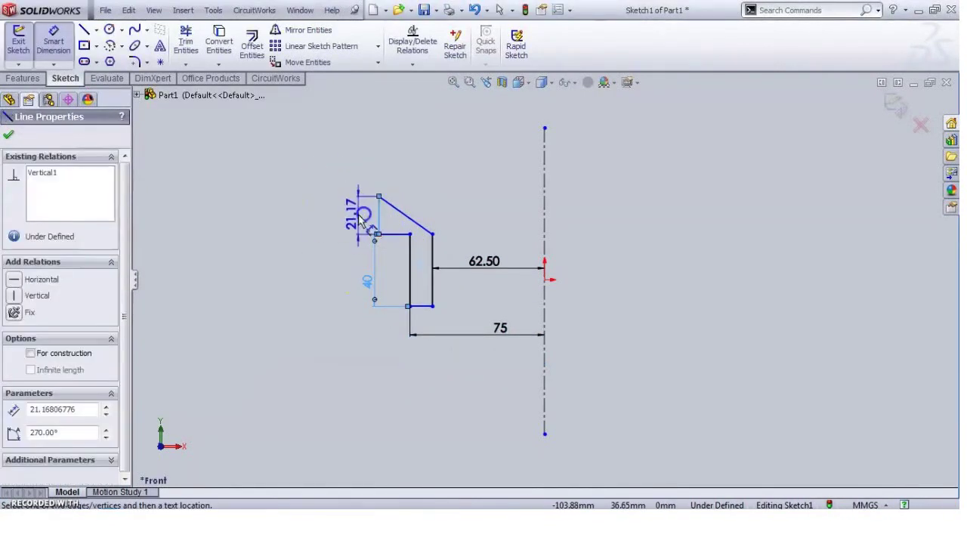
pyautogui.click(355, 215)
pyautogui.write('40')
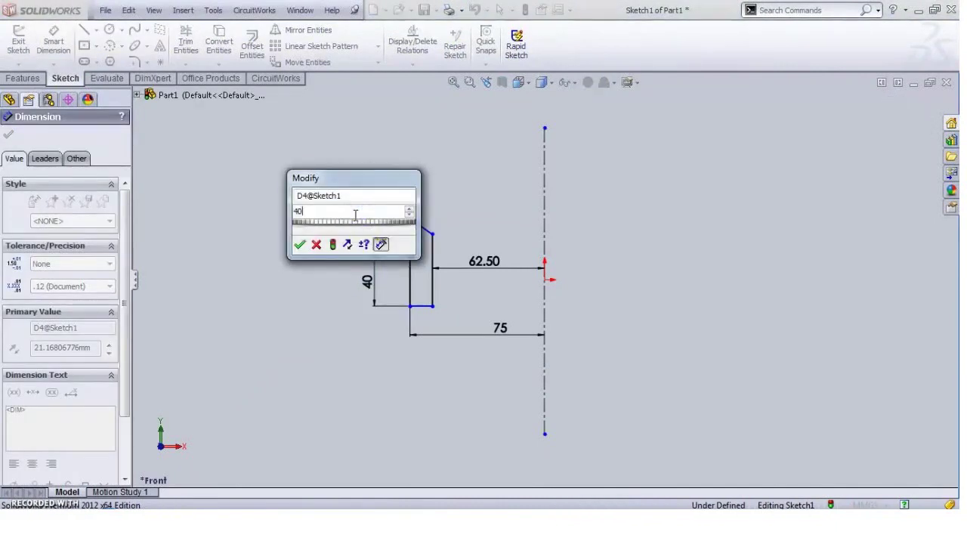
pyautogui.press('Return')
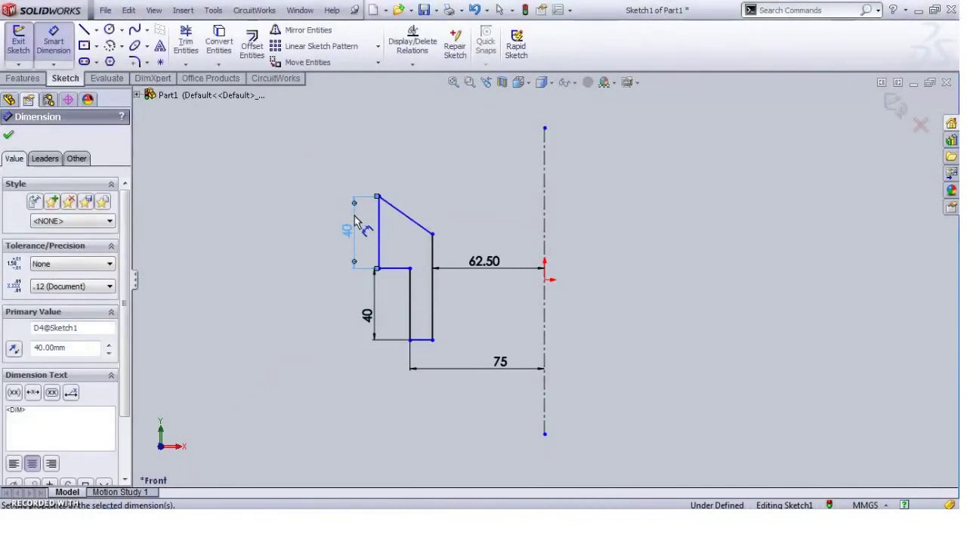
# Dimension the right wall height to 40 and change the upper dimension to 10 flange thickness.
pyautogui.click(433, 302)
pyautogui.click(468, 311)
pyautogui.write('40')
pyautogui.press('Return')
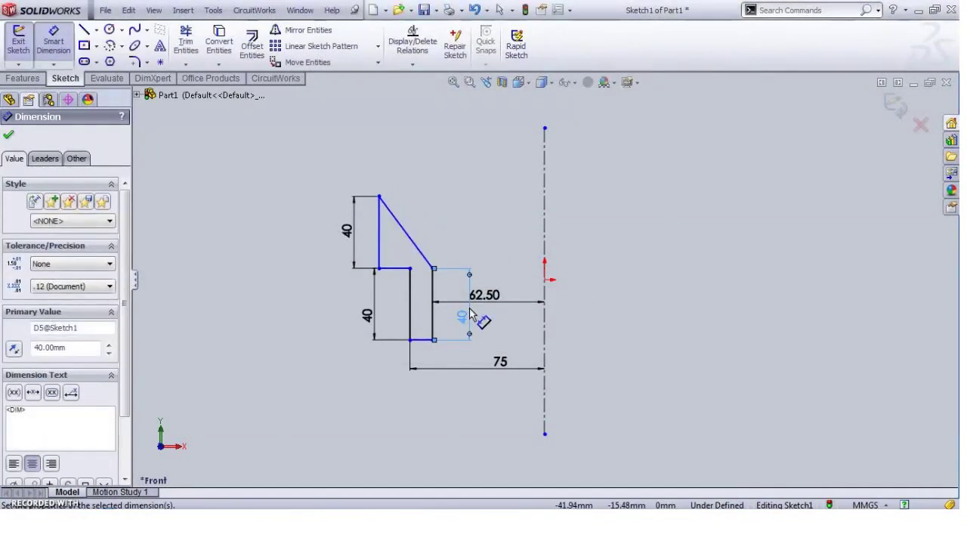
pyautogui.click(347, 231)
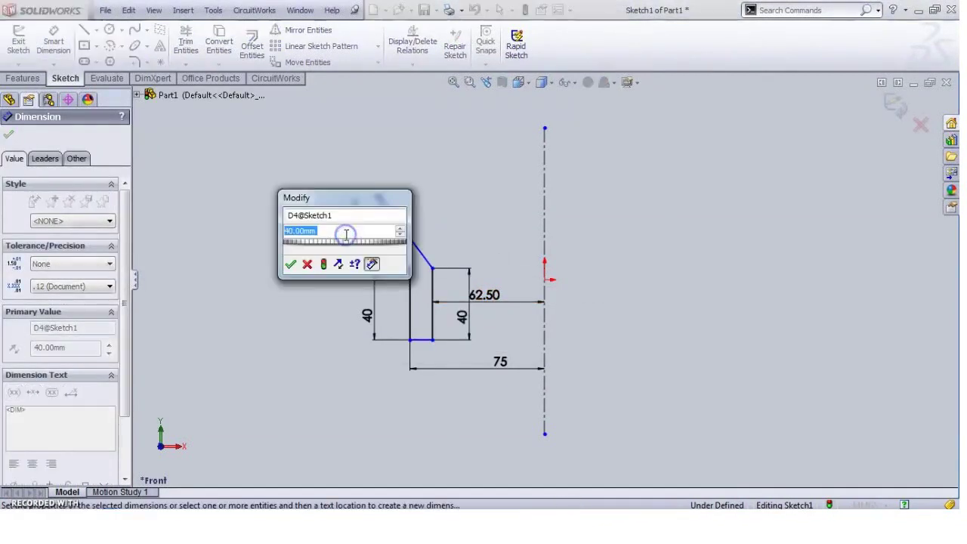
pyautogui.write('10')
pyautogui.press('Return')
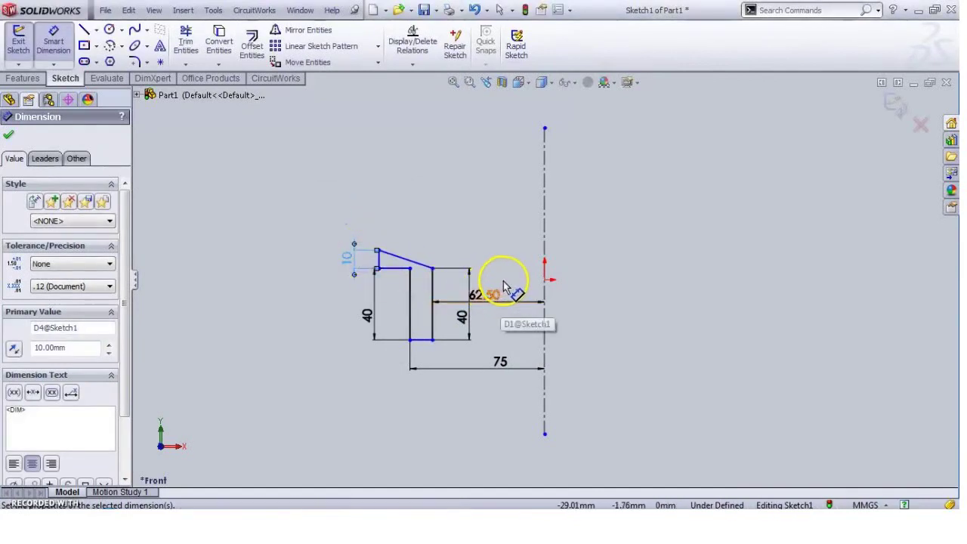
# Dimension the flange corner to the centreline at 85 and finish dimensioning.
pyautogui.click(382, 259)
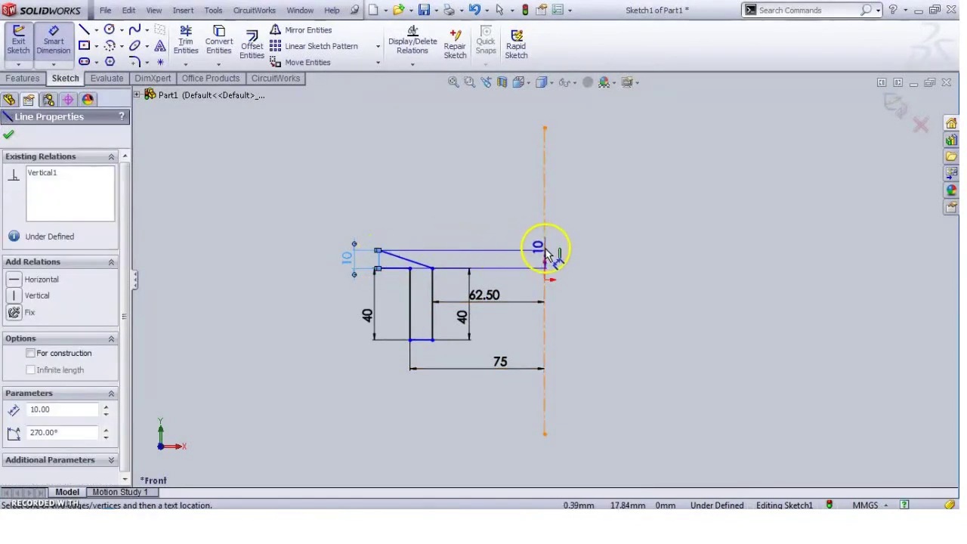
pyautogui.click(544, 245)
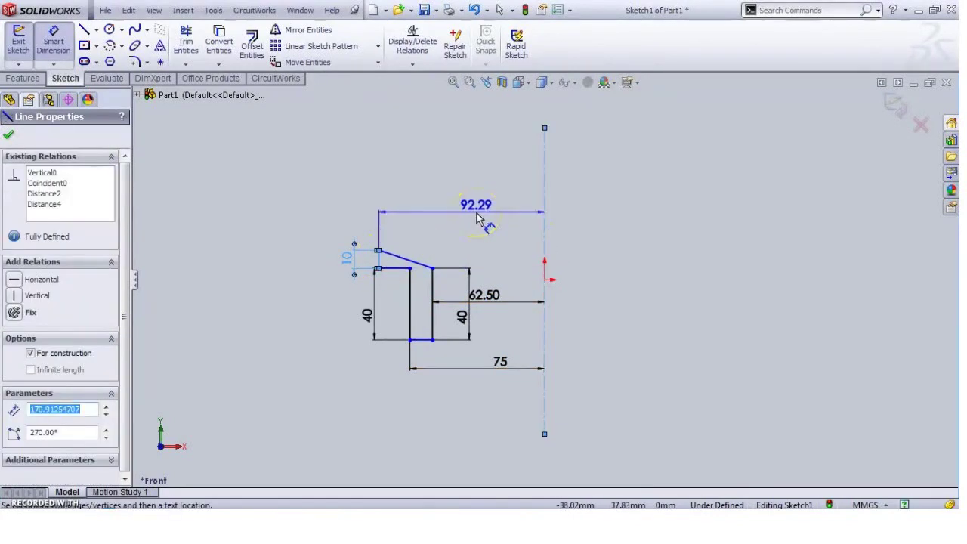
pyautogui.click(476, 219)
pyautogui.write('85')
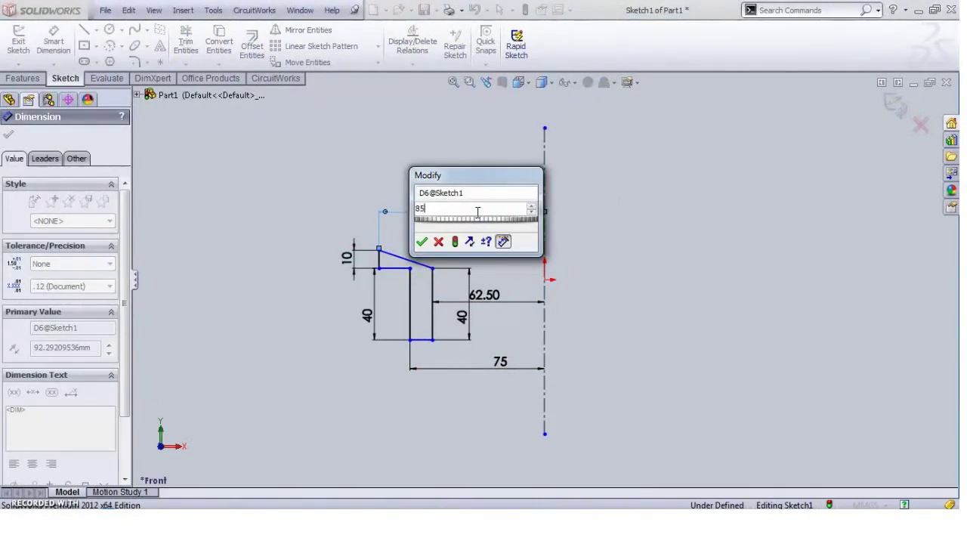
pyautogui.press('Return')
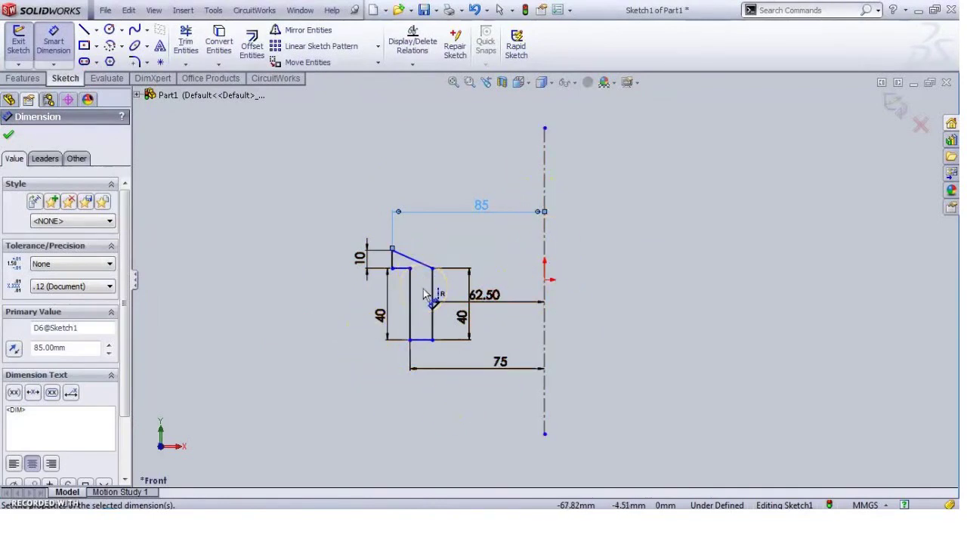
pyautogui.click(695, 220)
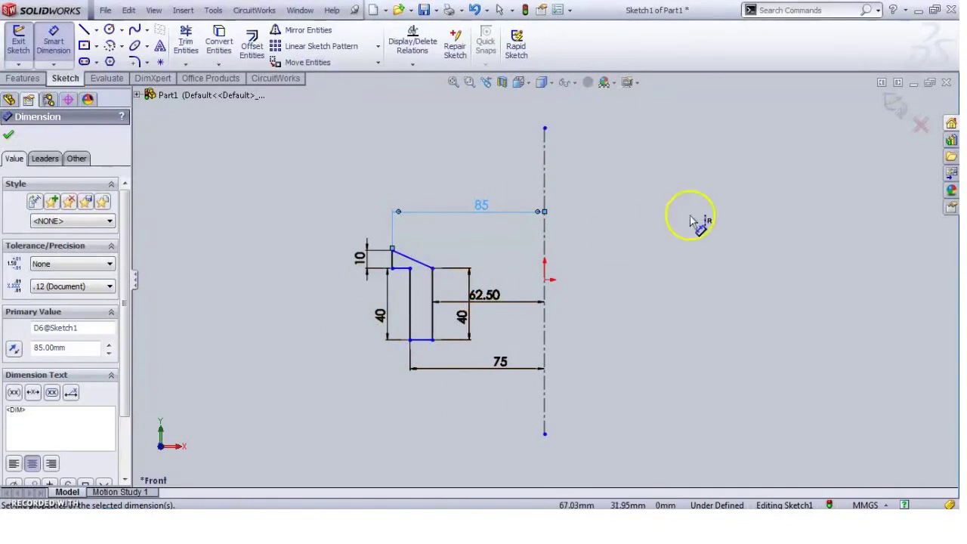
pyautogui.click(898, 104)
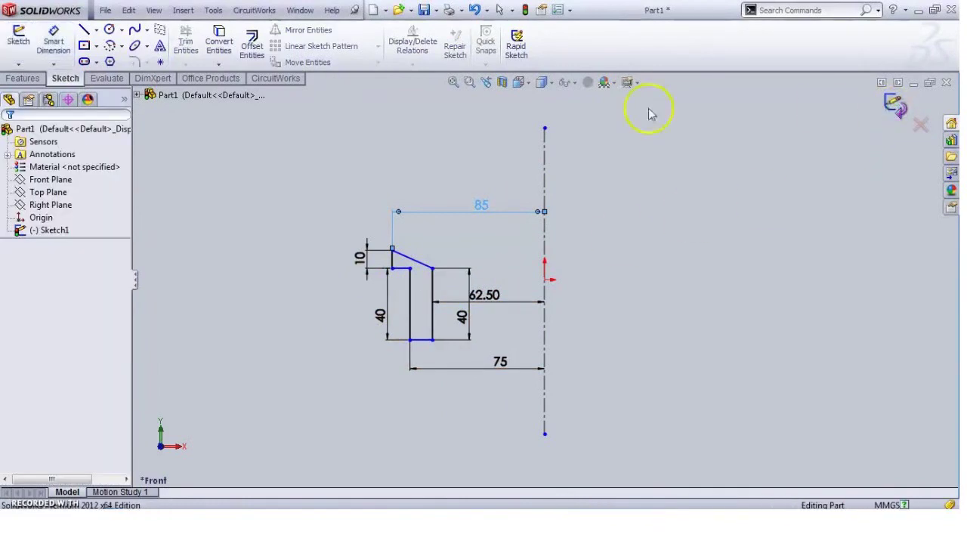
# Revolve Sketch1 360° about the centreline into the solid neck bush, shown isometric.
pyautogui.click(18, 39)
pyautogui.click(22, 79)
pyautogui.click(66, 46)
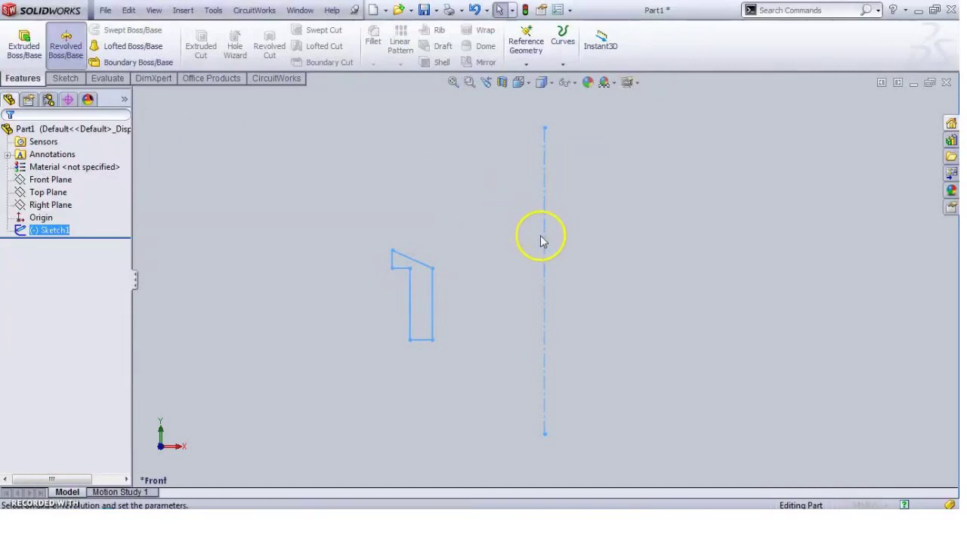
pyautogui.moveTo(449, 195)
pyautogui.mouseDown(button='middle')
pyautogui.moveTo(468, 124)
pyautogui.moveTo(544, 188)
pyautogui.moveTo(449, 255)
pyautogui.moveTo(494, 171)
pyautogui.moveTo(544, 138)
pyautogui.mouseUp(button='middle')
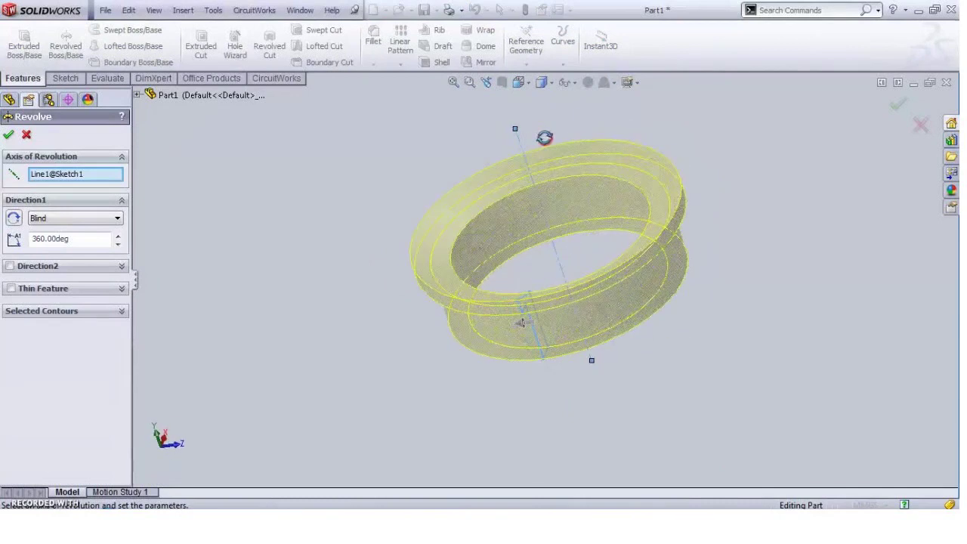
pyautogui.click(422, 199)
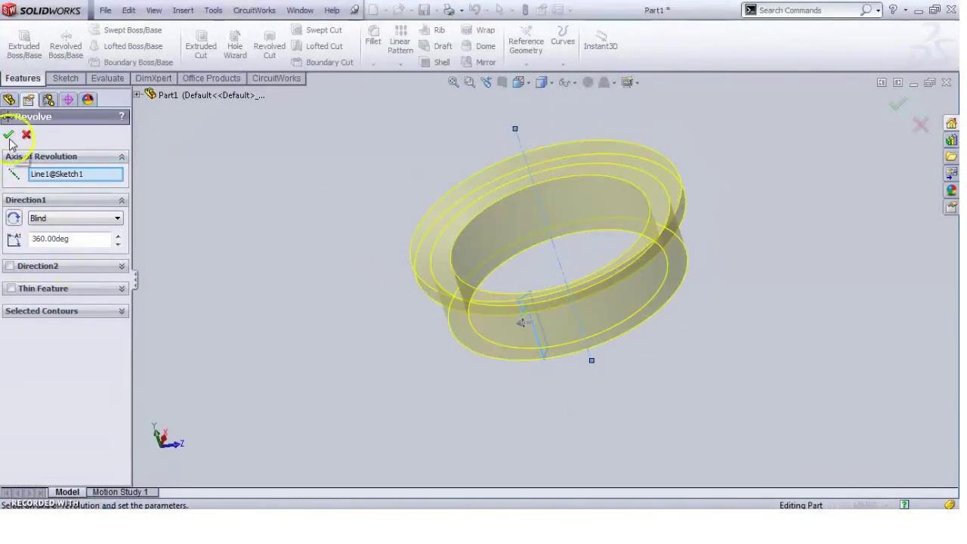
pyautogui.press('Return')
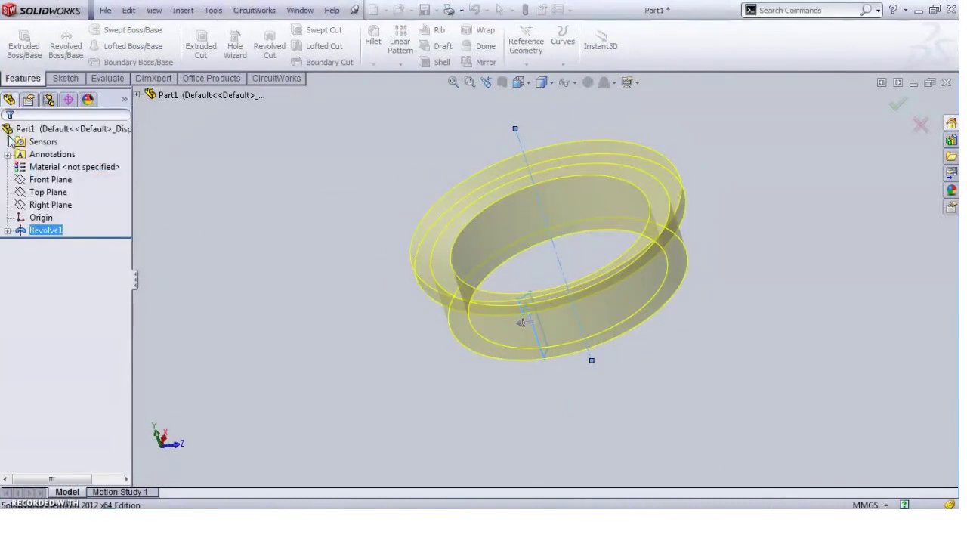
pyautogui.click(390, 266)
pyautogui.moveTo(441, 207); pyautogui.dragTo(610, 231, button='middle')
pyautogui.hotkey('ctrl', '7')
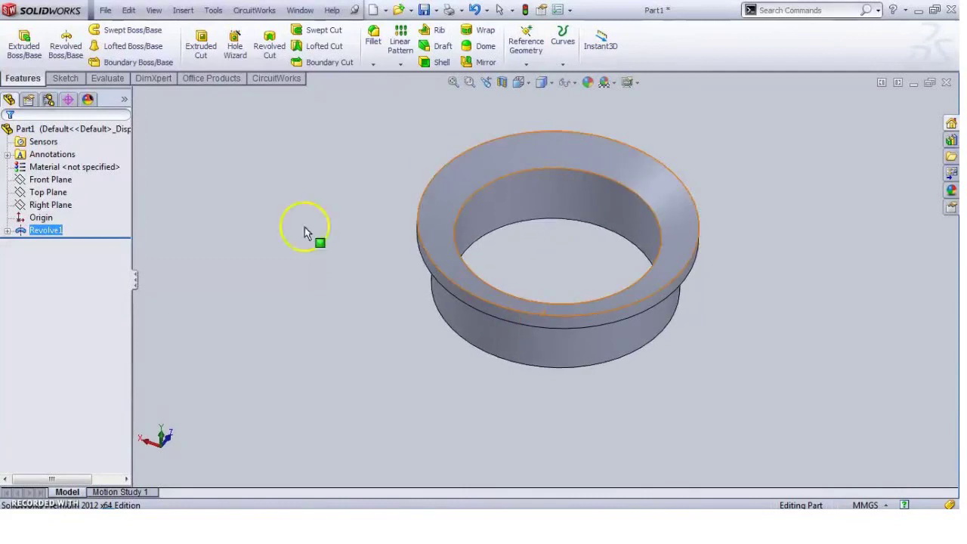
# Save the part as NECK BUSH in a new expansion joint folder.
pyautogui.click(104, 11)
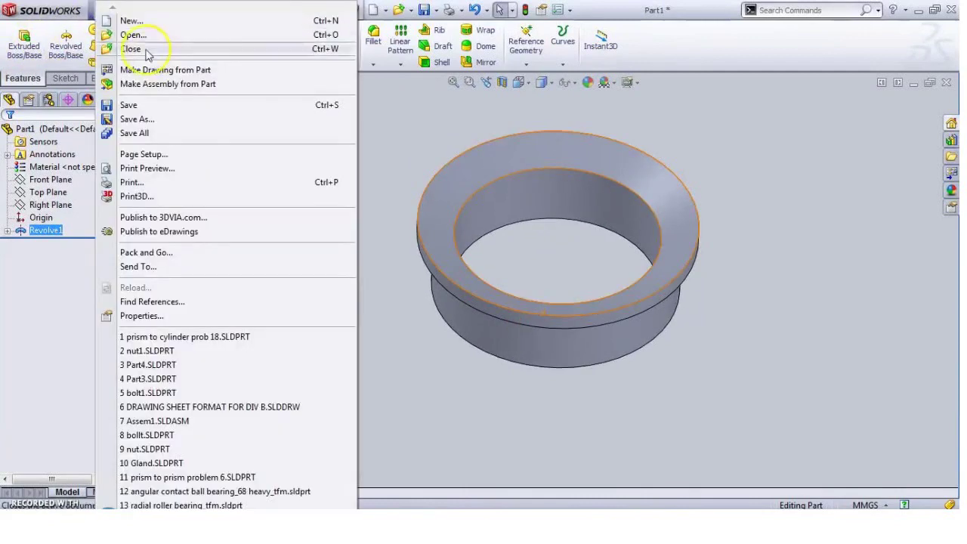
pyautogui.click(151, 106)
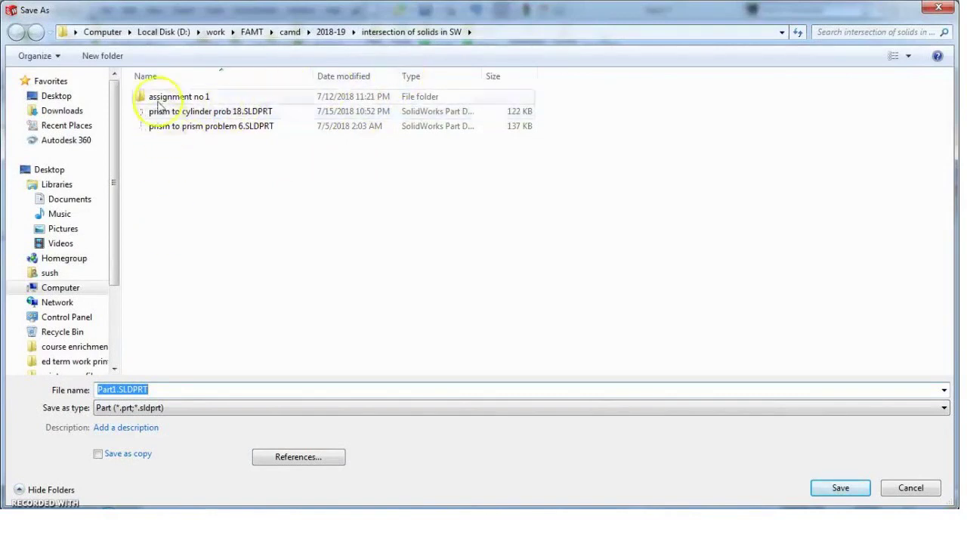
pyautogui.click(108, 58)
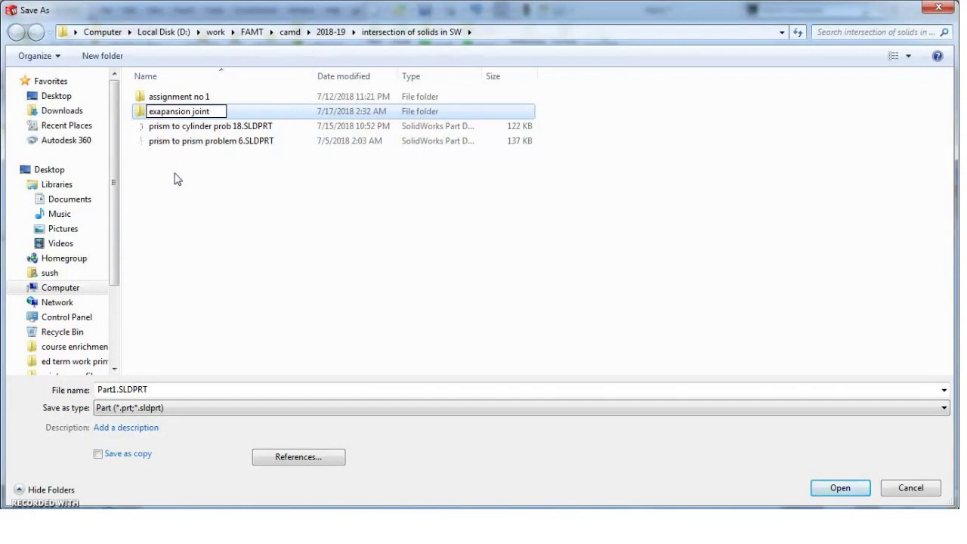
pyautogui.click(231, 111)
pyautogui.doubleClick(231, 112)
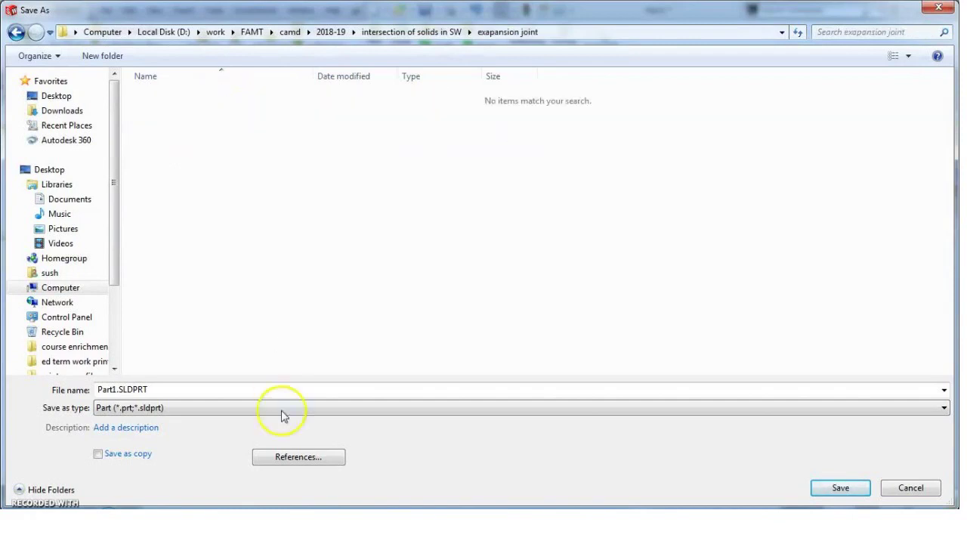
pyautogui.doubleClick(164, 391)
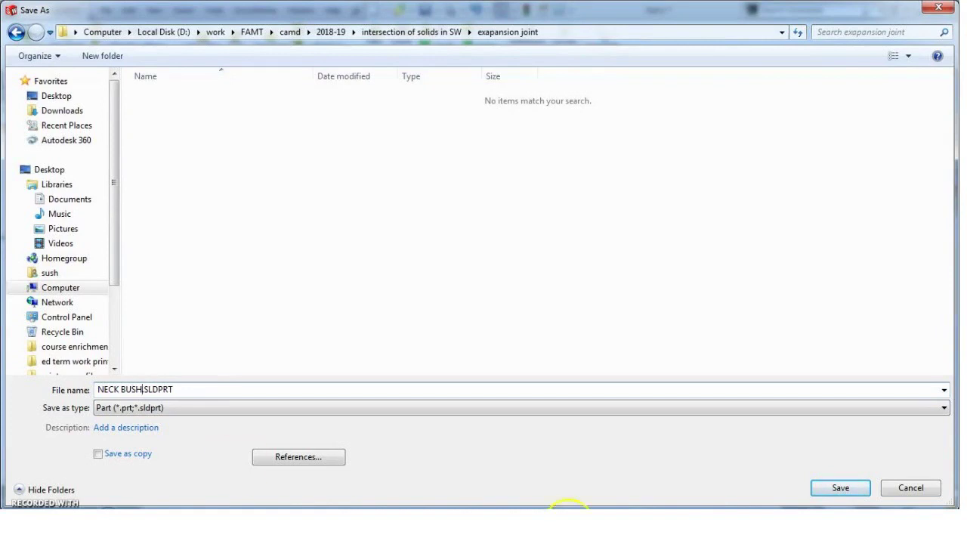
pyautogui.click(831, 489)
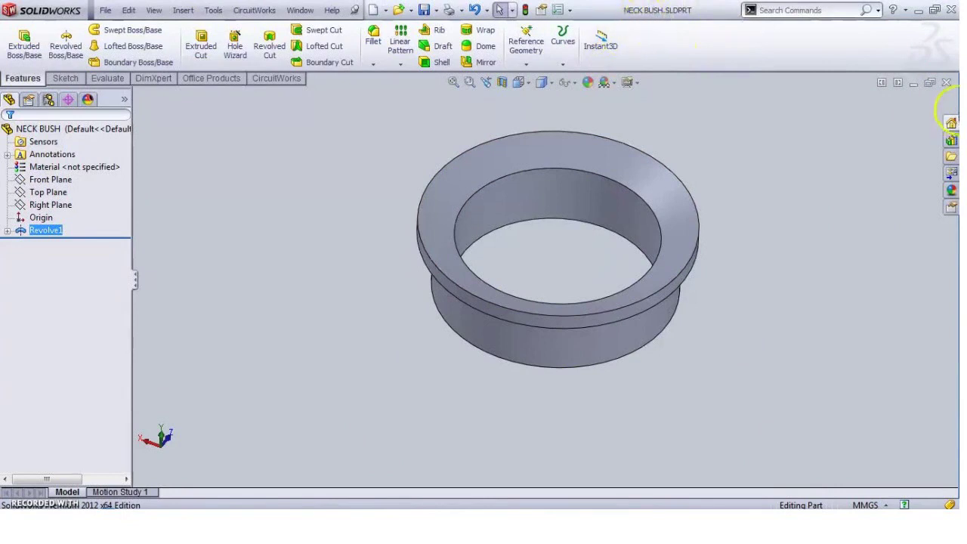
# Close NECK BUSH and create a new blank part document.
pyautogui.click(948, 84)
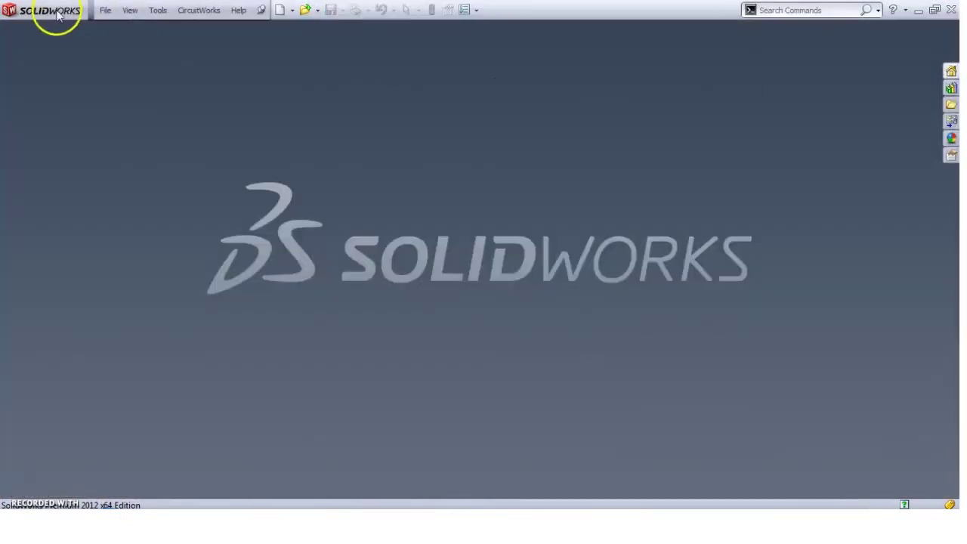
pyautogui.click(103, 11)
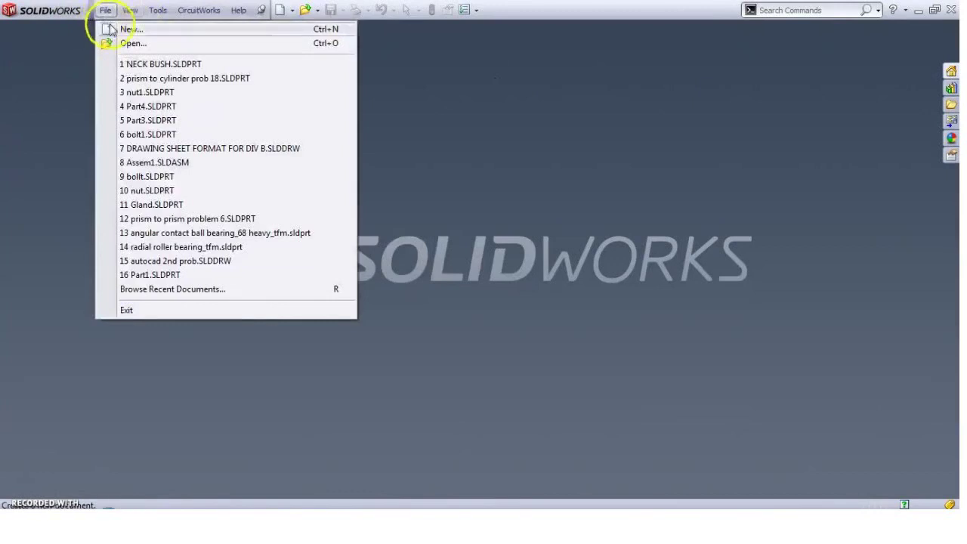
pyautogui.click(122, 30)
pyautogui.click(633, 399)
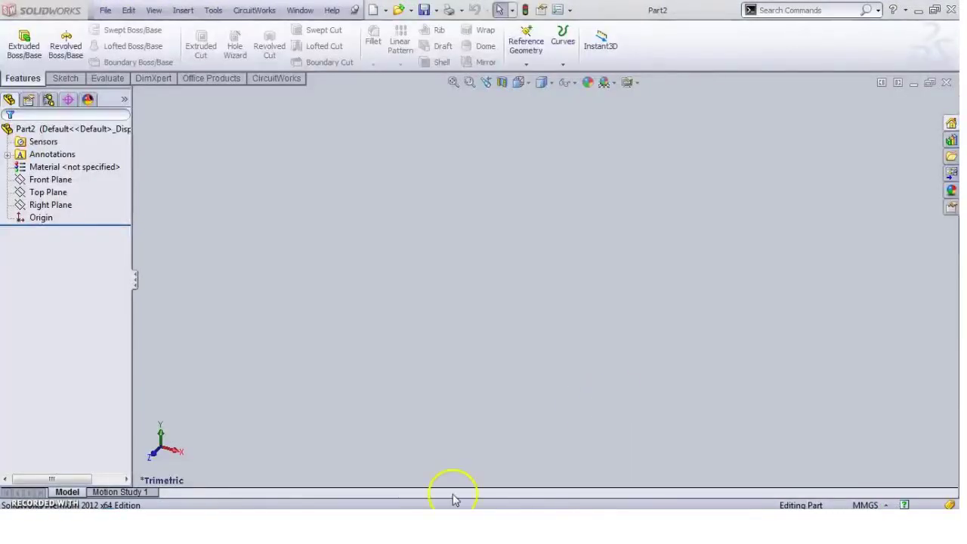
# Read the 3.GLAND BUSH drawing (ø170g6, ø150g6, ø125H7, heights 90, 10), then minimize Acrobat.
pyautogui.scroll(-10, 442, 424)
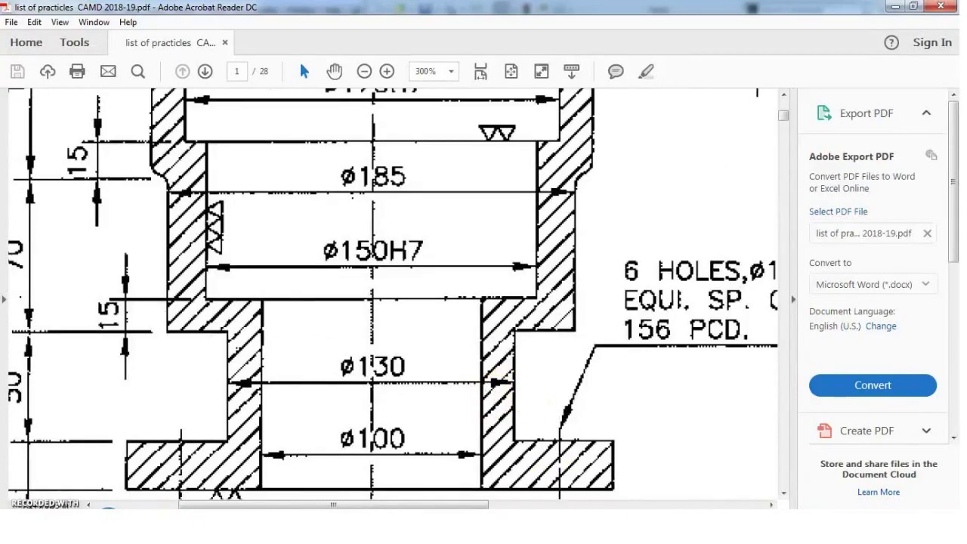
pyautogui.moveTo(442, 504); pyautogui.dragTo(665, 505)
pyautogui.scroll(5, 423, 387)
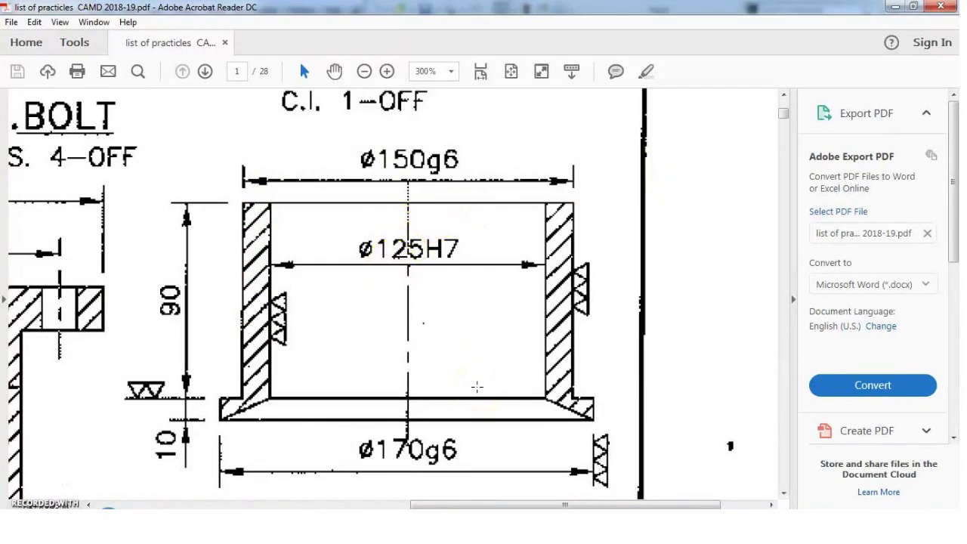
pyautogui.scroll(-3, 477, 386)
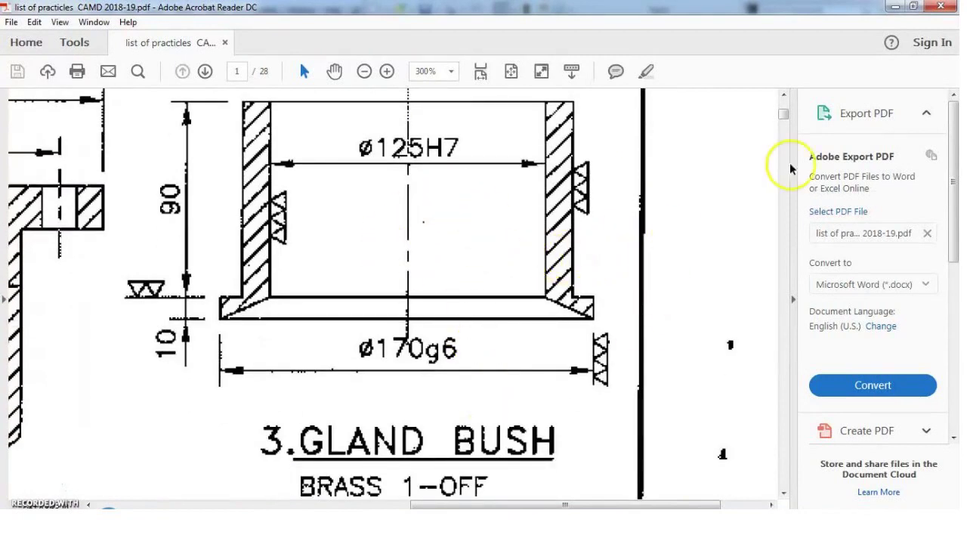
pyautogui.click(894, 7)
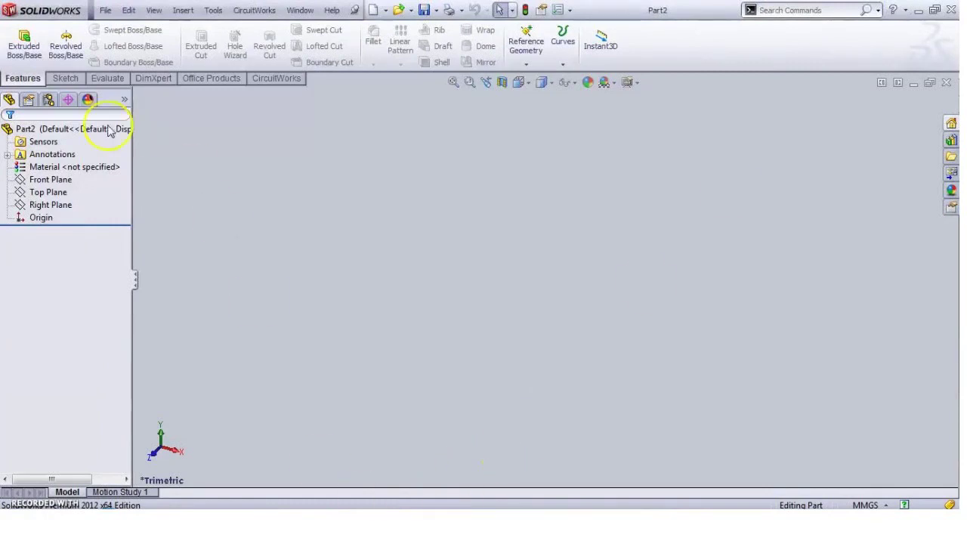
# On the Front Plane, sketch the closed gland half-profile with a slanted bottom edge.
pyautogui.click(45, 181)
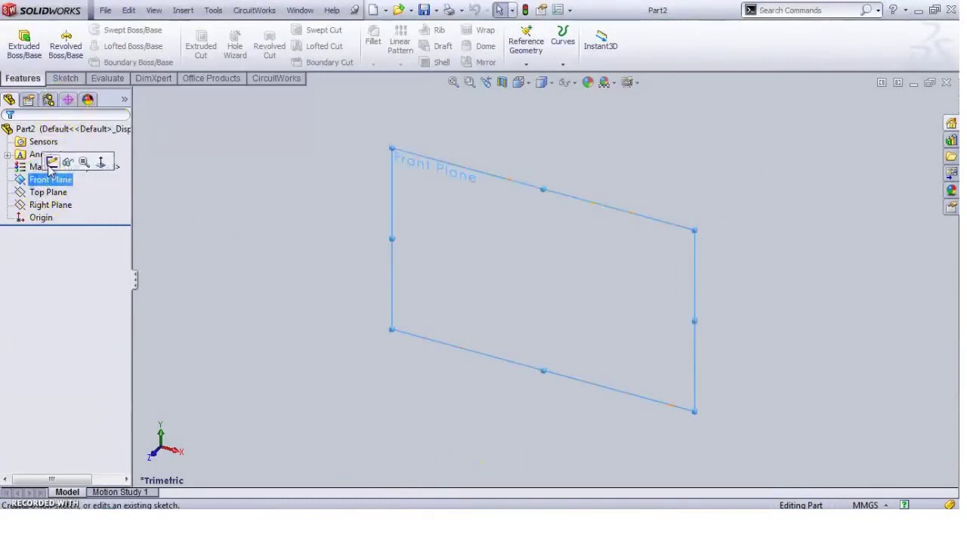
pyautogui.click(52, 161)
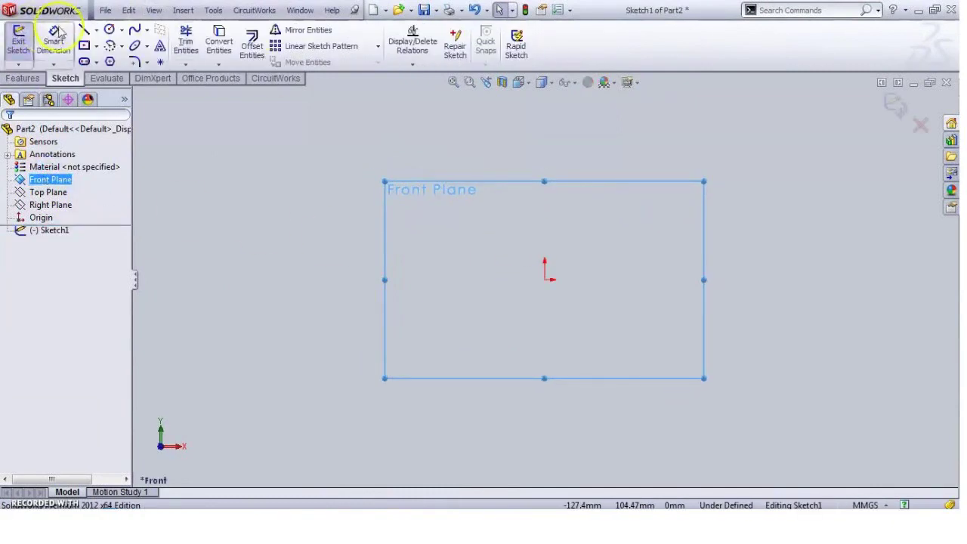
pyautogui.click(468, 195)
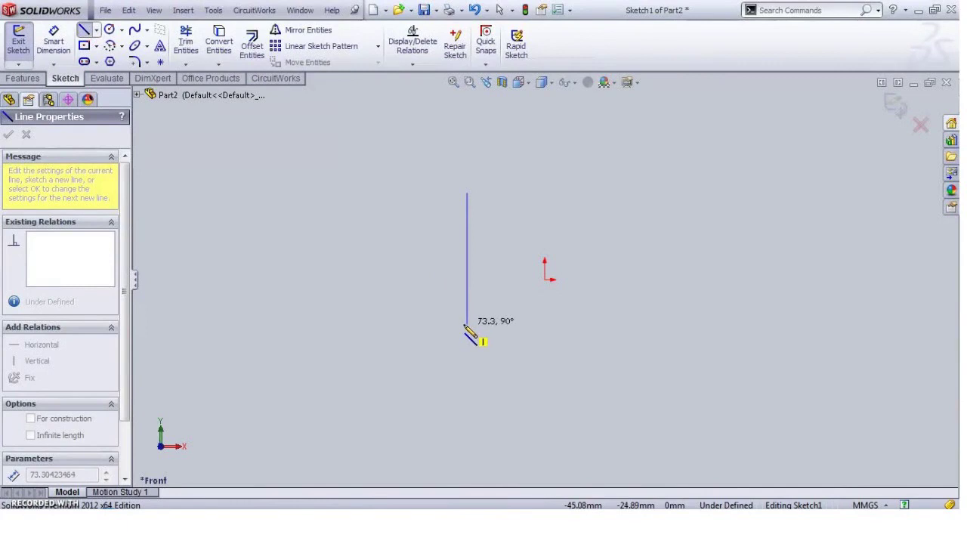
pyautogui.click(467, 329)
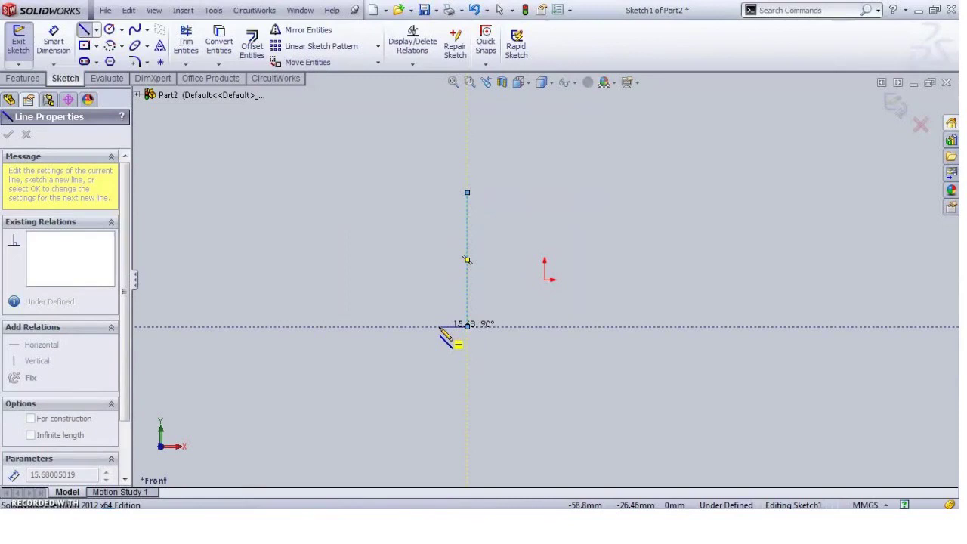
pyautogui.click(439, 326)
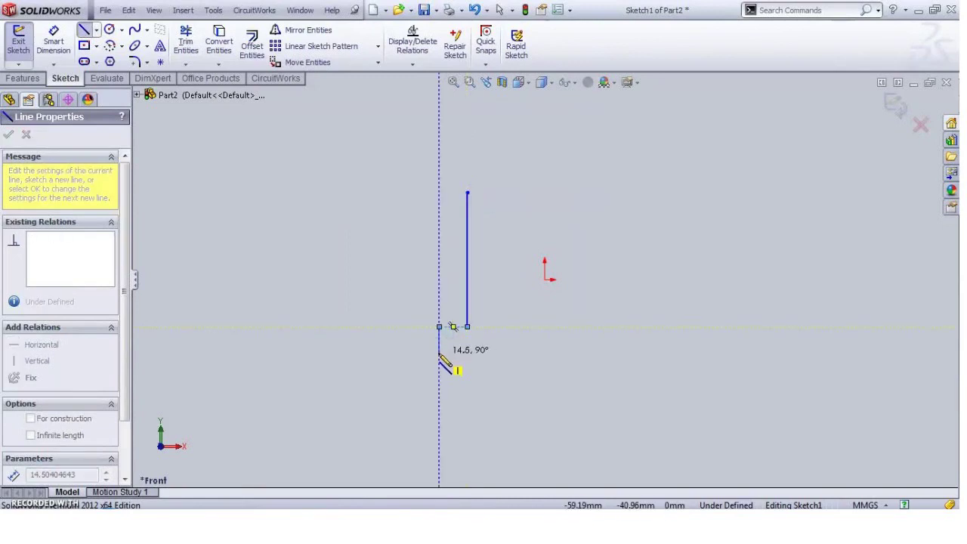
pyautogui.click(439, 353)
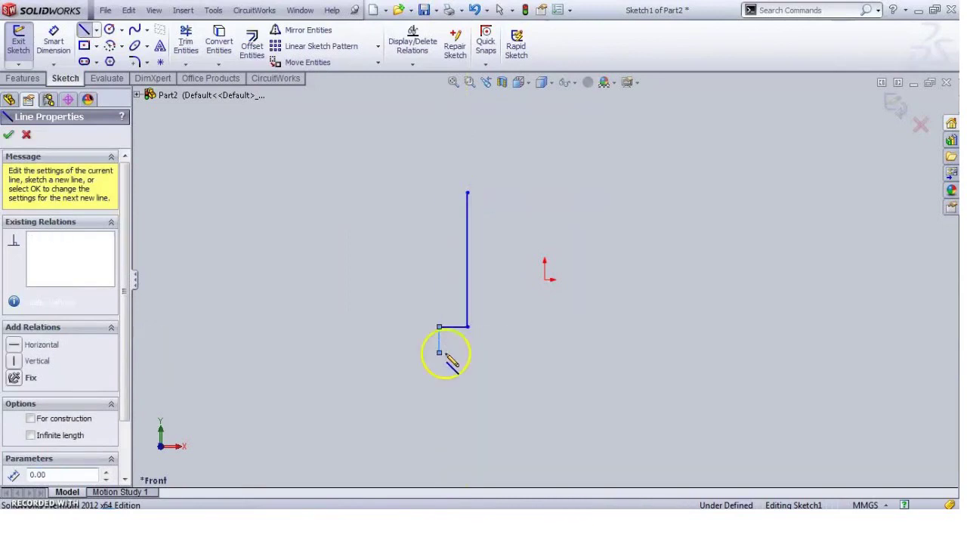
pyautogui.click(492, 319)
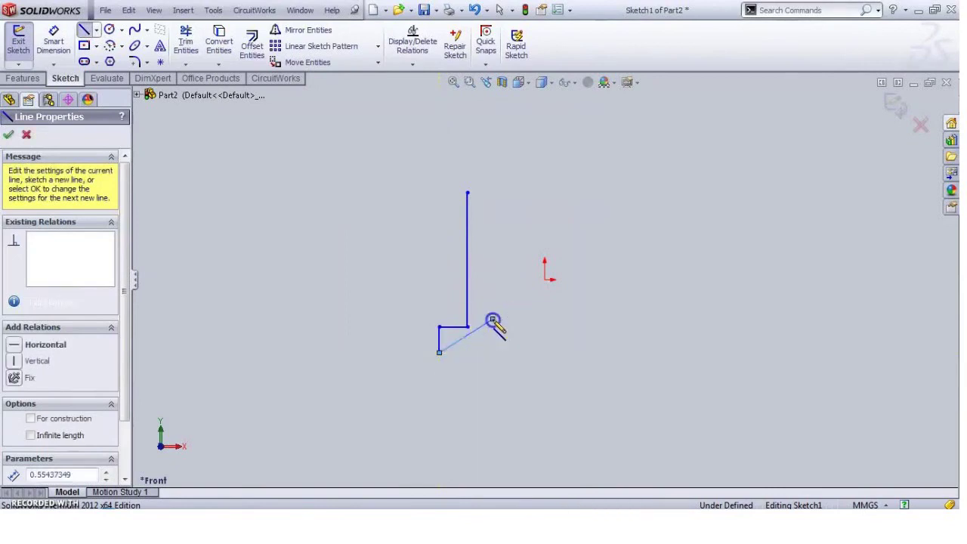
pyautogui.click(493, 193)
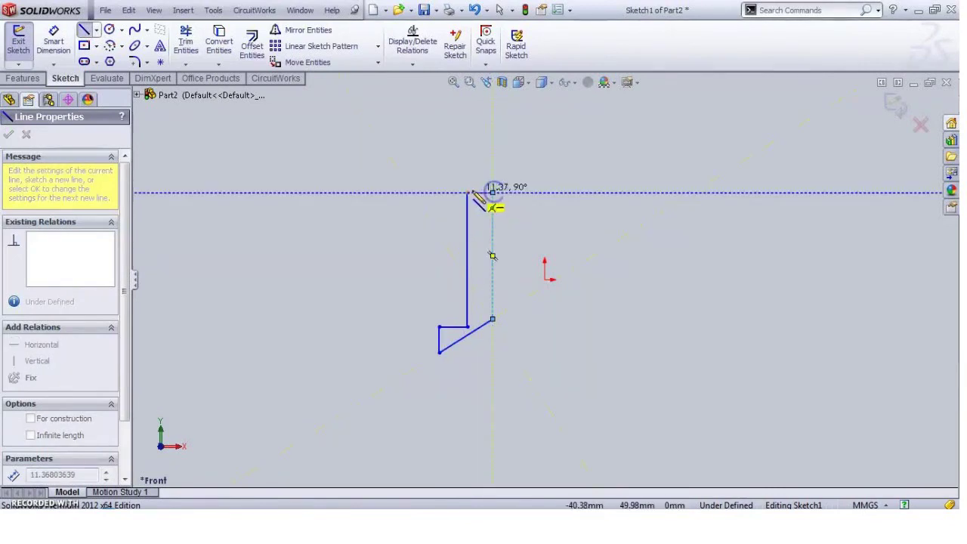
pyautogui.click(468, 193)
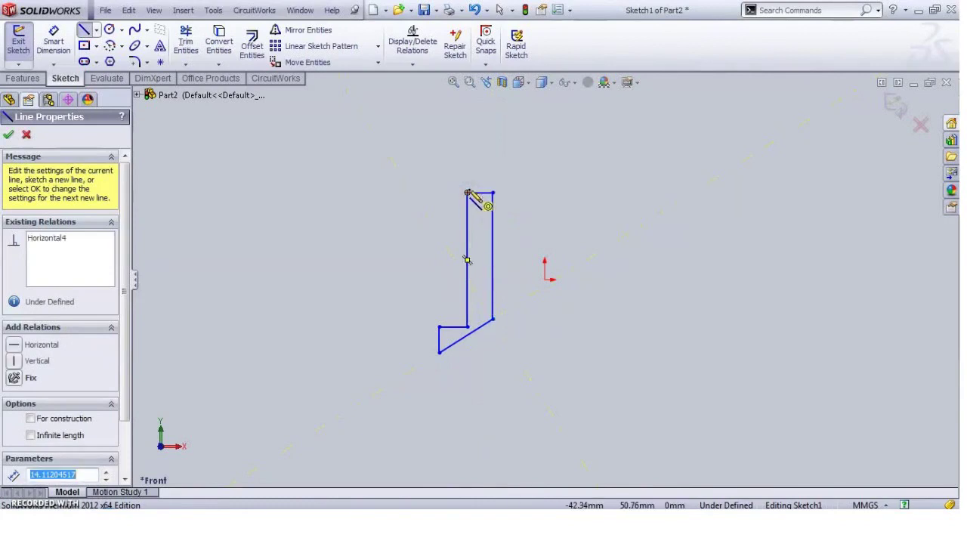
pyautogui.press('Escape')
# Add a vertical centerline to the right of the profile.
pyautogui.click(96, 30)
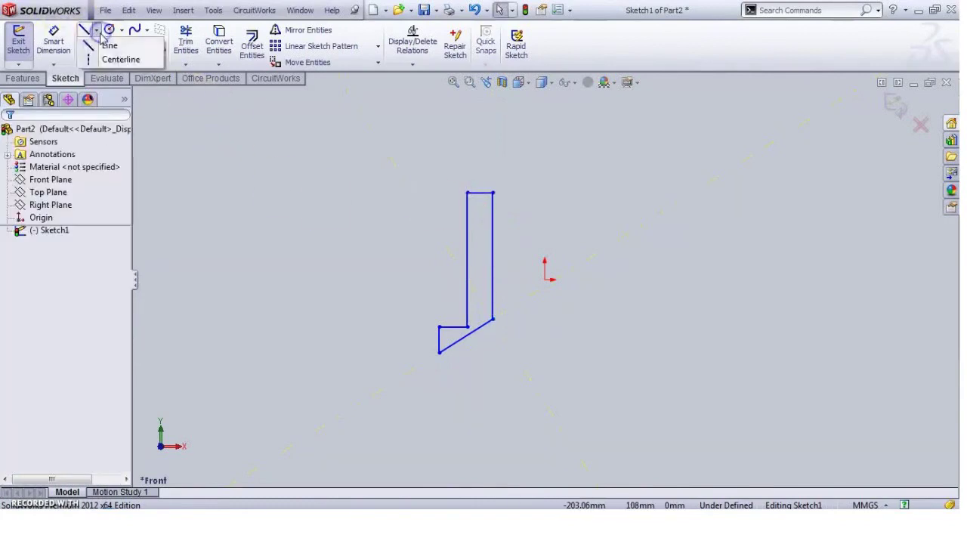
pyautogui.click(93, 59)
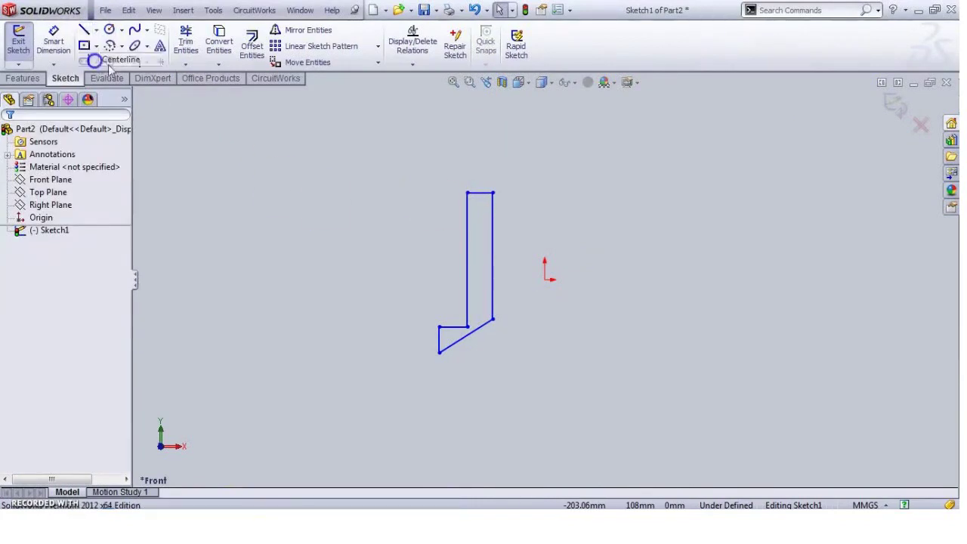
pyautogui.click(544, 138)
pyautogui.click(545, 420)
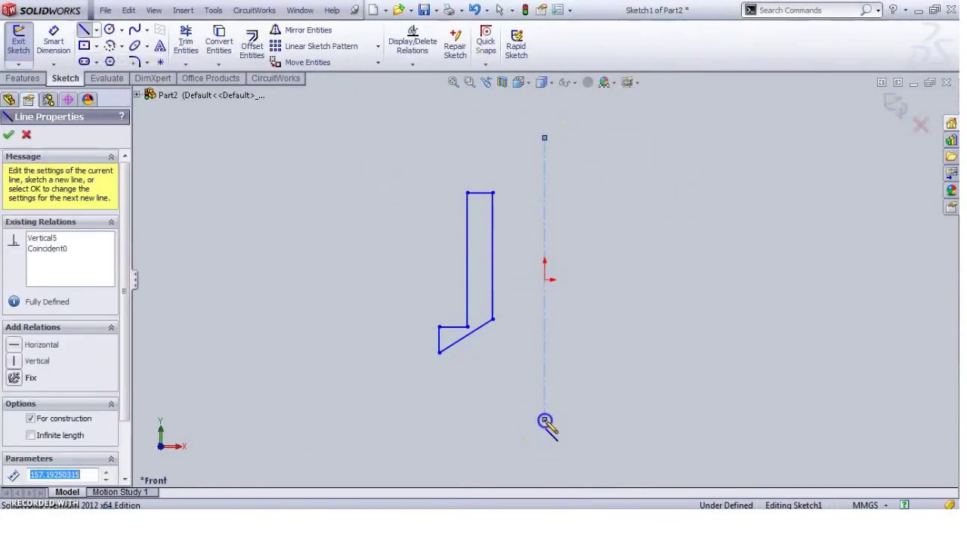
pyautogui.press('Escape')
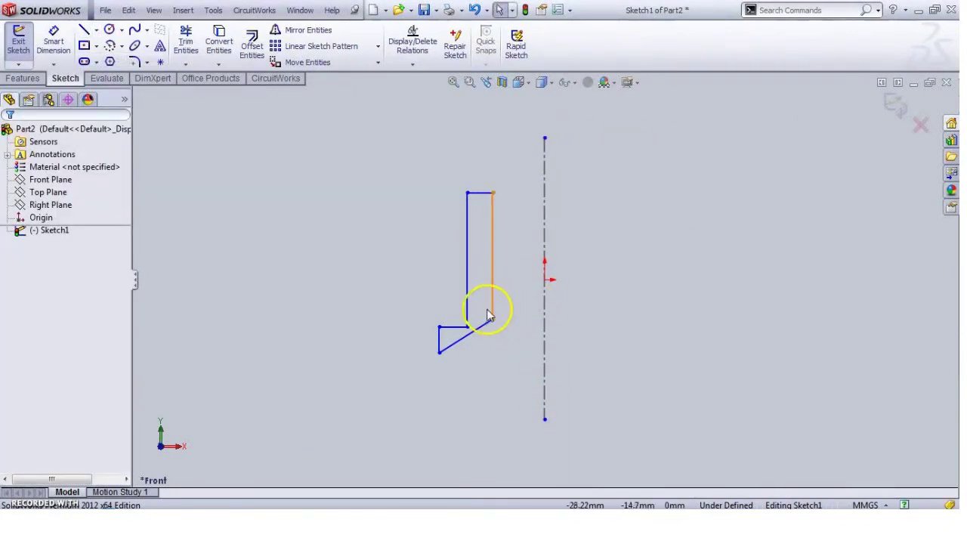
pyautogui.click(53, 41)
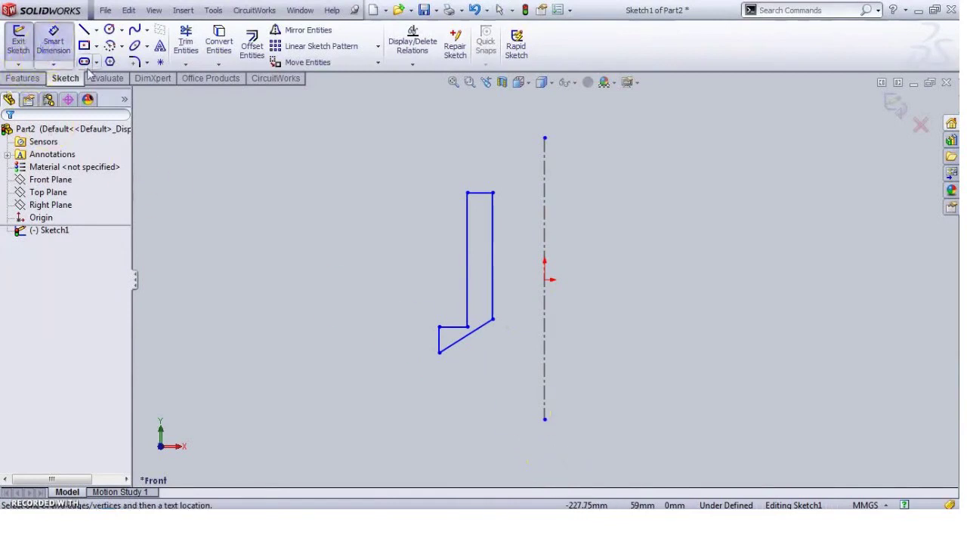
# Dimension the right wall 62.5 from the centerline, the left wall 75 and the outer flange 85.
pyautogui.click(496, 228)
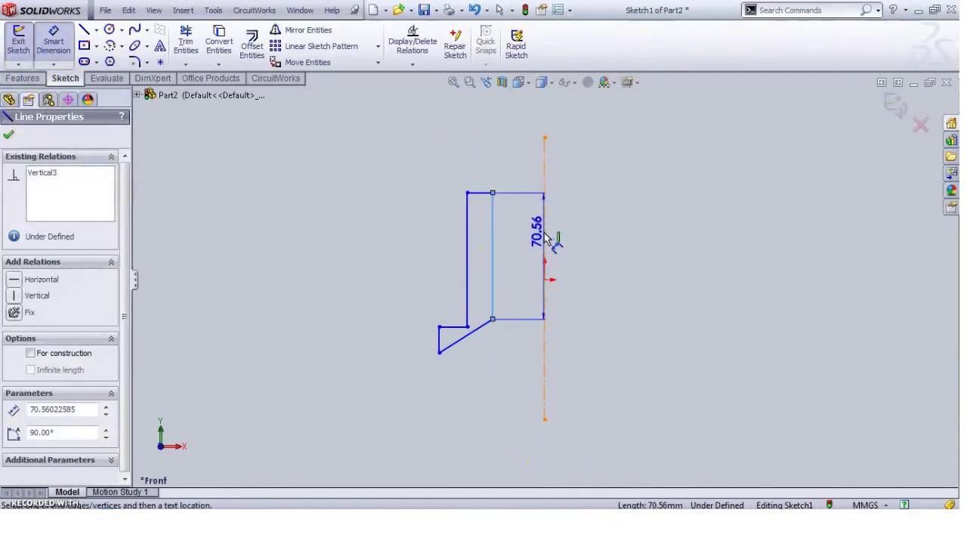
pyautogui.click(544, 219)
pyautogui.click(516, 228)
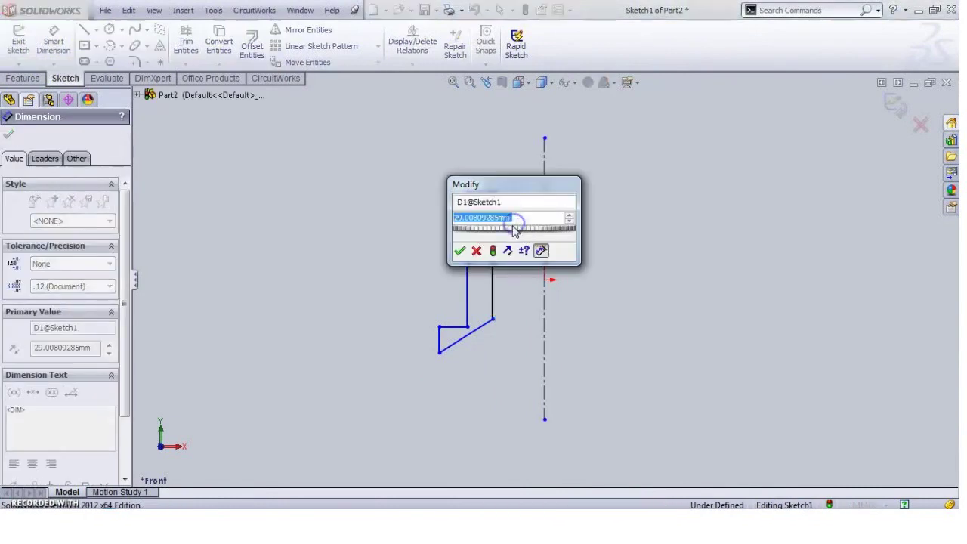
pyautogui.write('6')
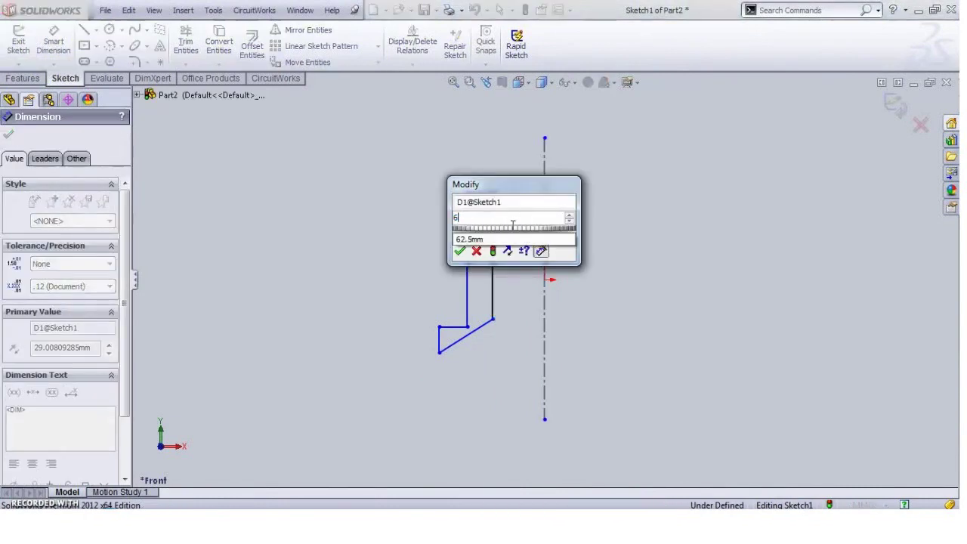
pyautogui.write('2.5')
pyautogui.press('Return')
pyautogui.click(408, 237)
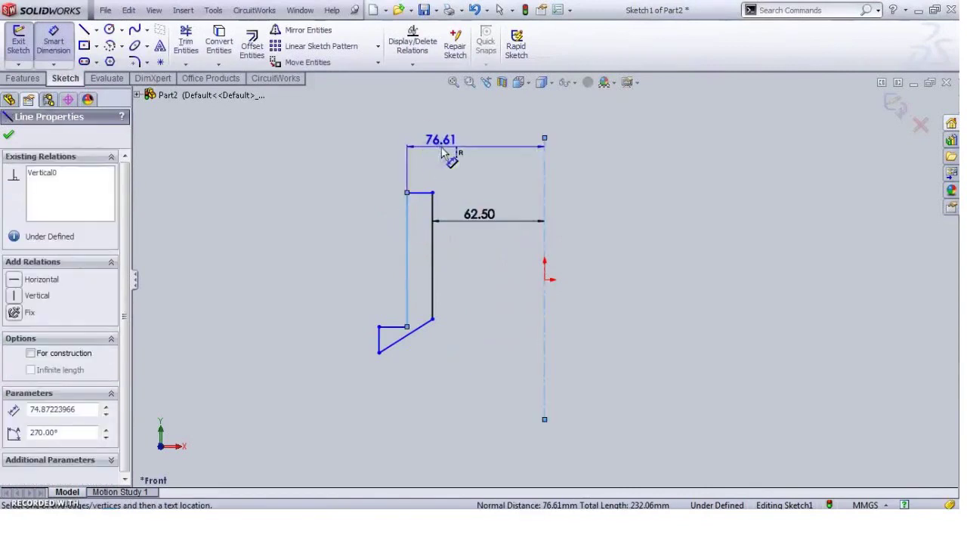
pyautogui.click(444, 151)
pyautogui.write('75')
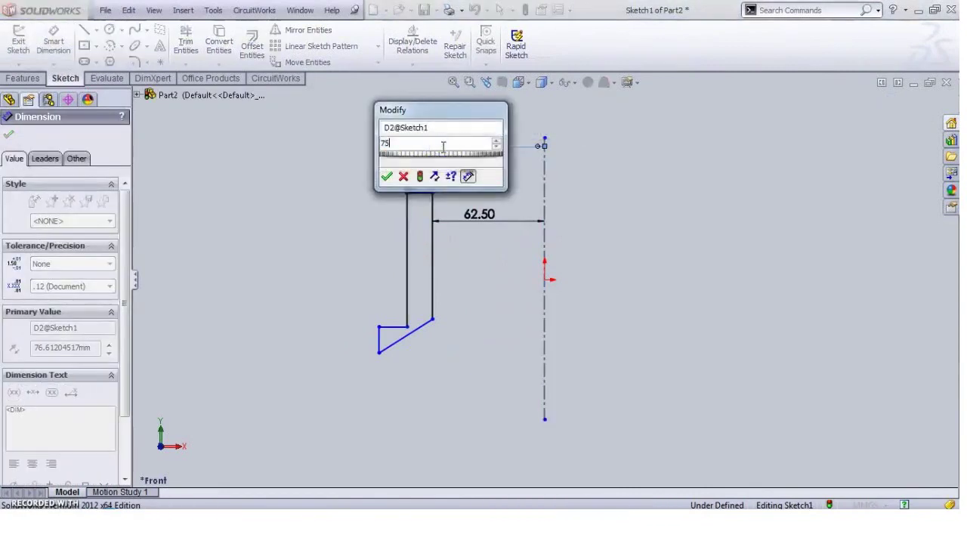
pyautogui.press('Return')
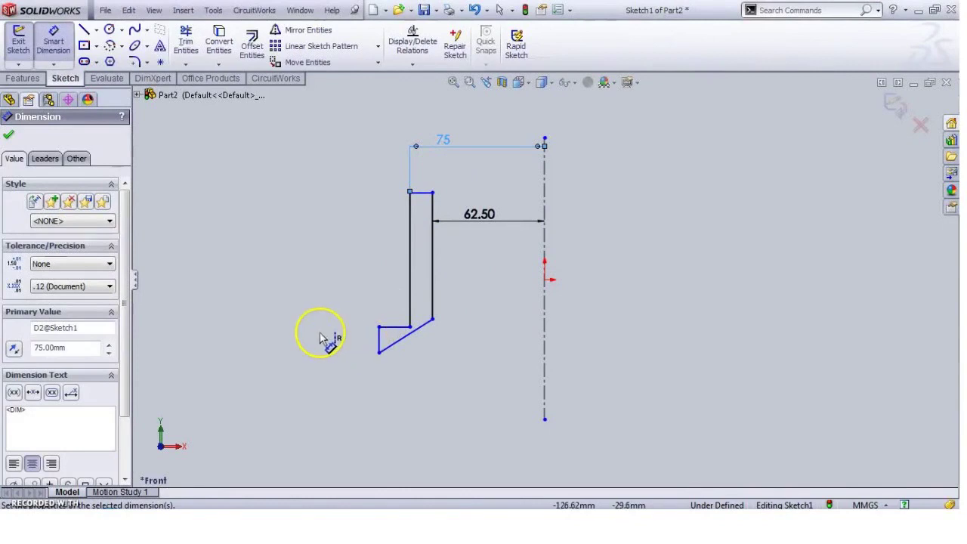
pyautogui.click(379, 343)
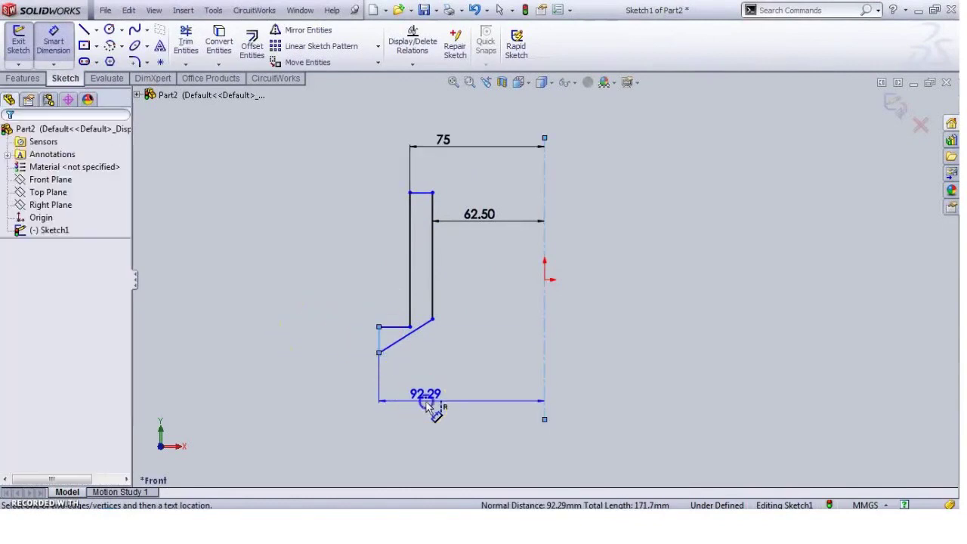
pyautogui.click(426, 399)
pyautogui.write('85')
pyautogui.press('Return')
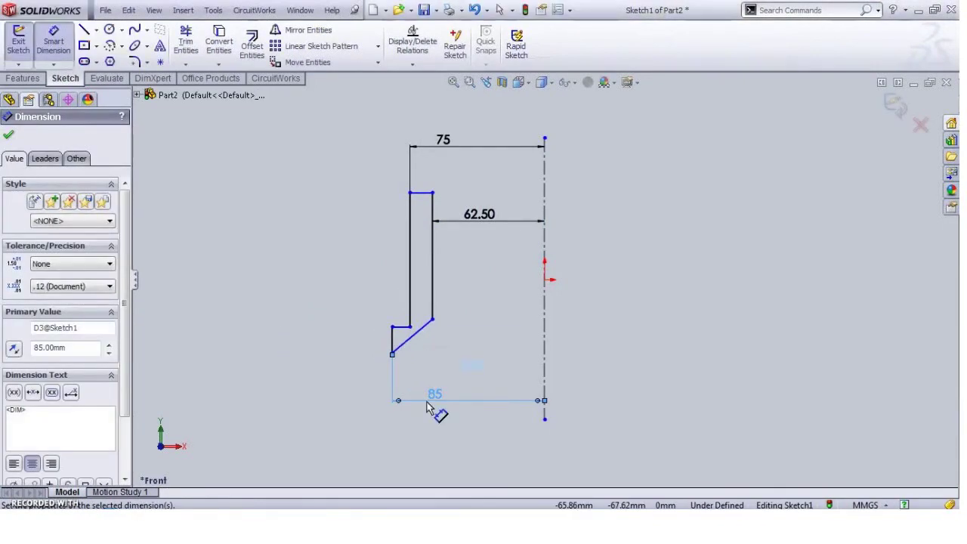
# Dimension the outer and inner walls to 90 and the flange step to 10, cancelling the top-width dimension.
pyautogui.click(410, 287)
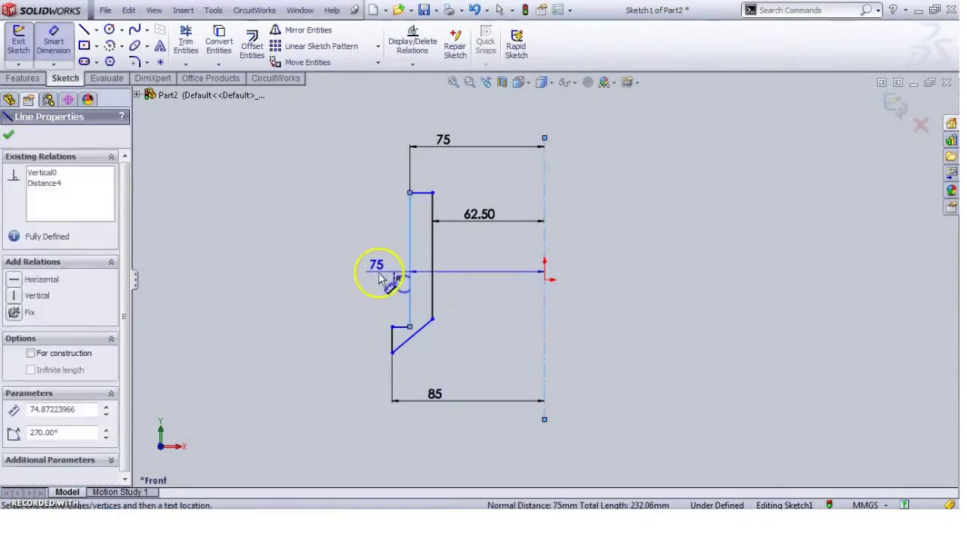
pyautogui.click(348, 266)
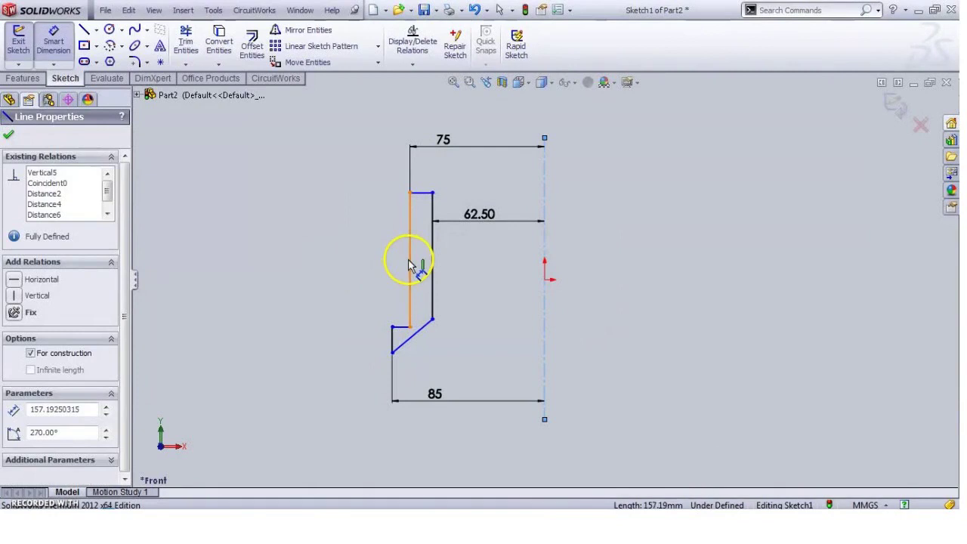
pyautogui.click(408, 266)
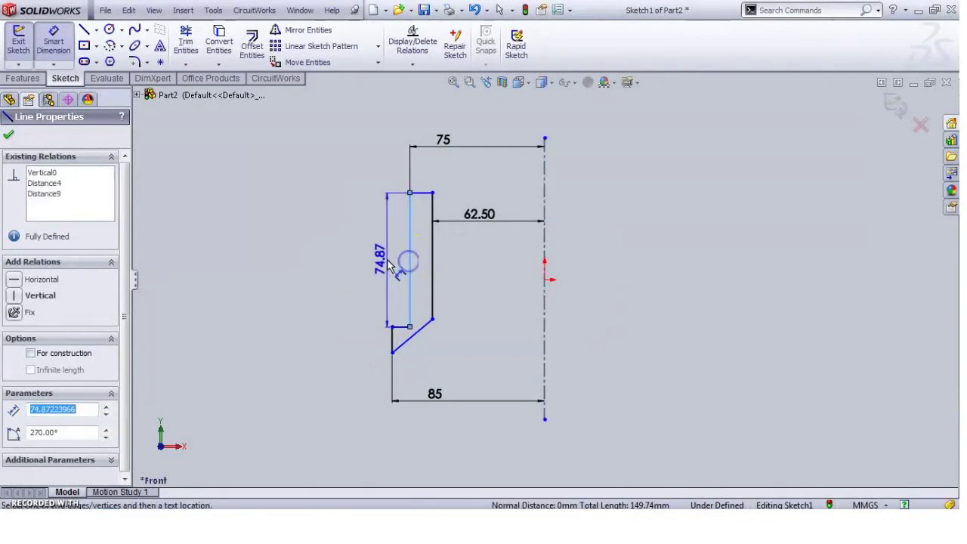
pyautogui.click(386, 261)
pyautogui.write('90')
pyautogui.press('Return')
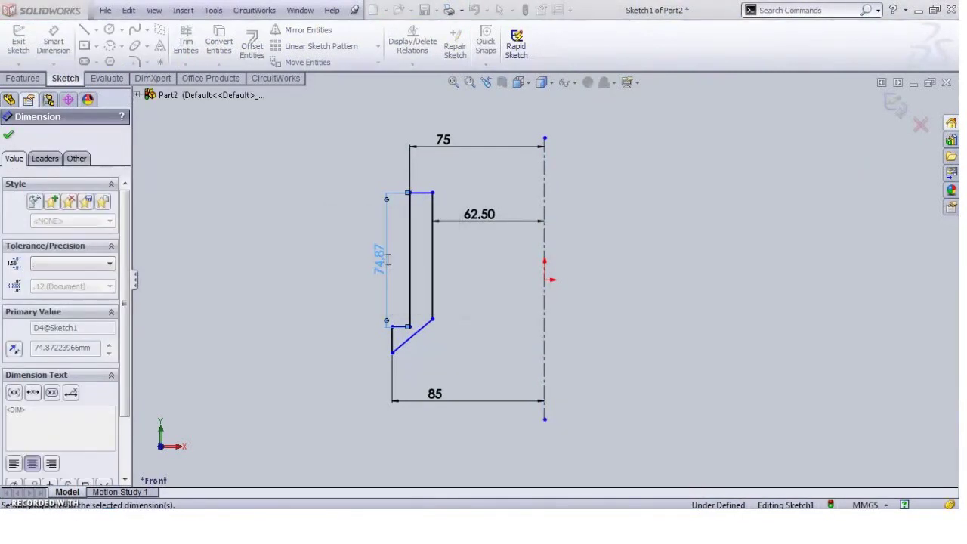
pyautogui.click(432, 264)
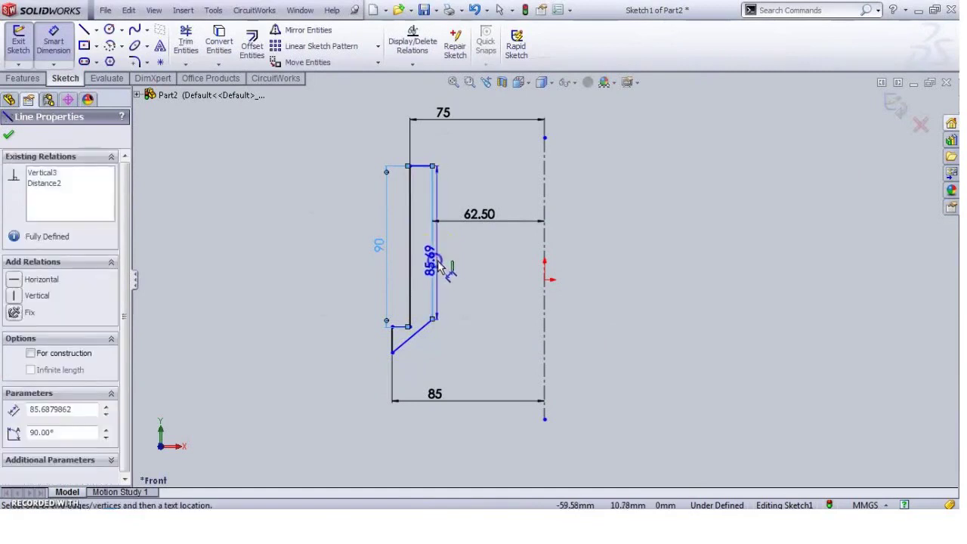
pyautogui.click(445, 257)
pyautogui.write('90')
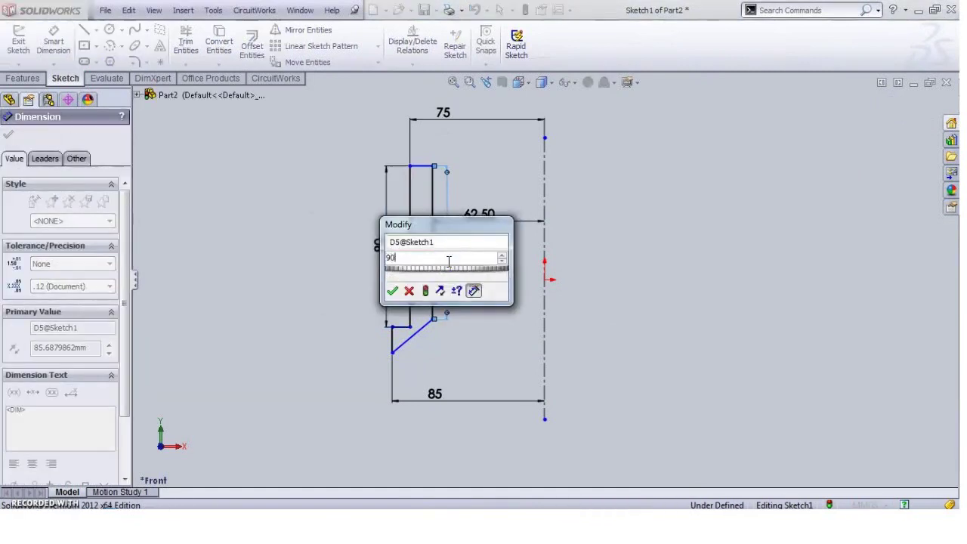
pyautogui.press('Return')
pyautogui.click(378, 335)
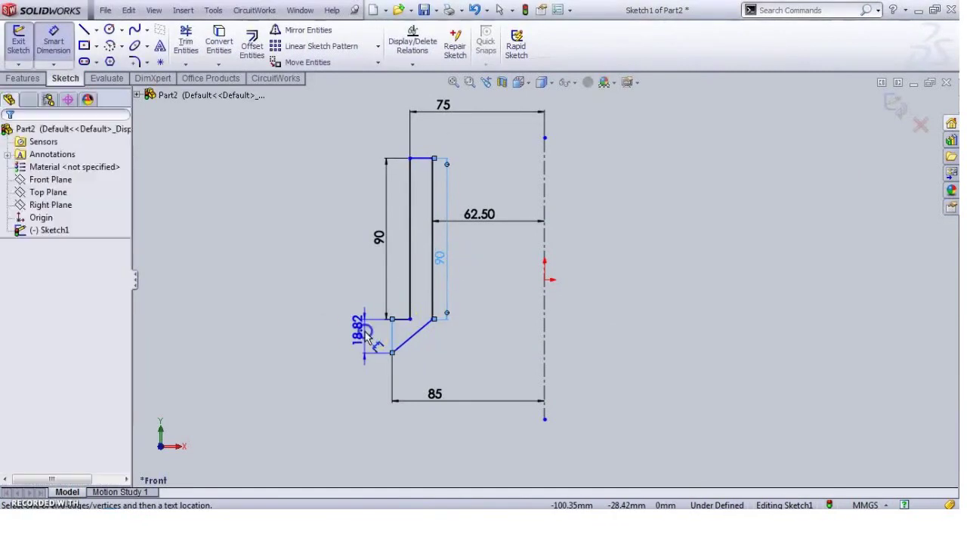
pyautogui.click(365, 327)
pyautogui.write('10')
pyautogui.press('Return')
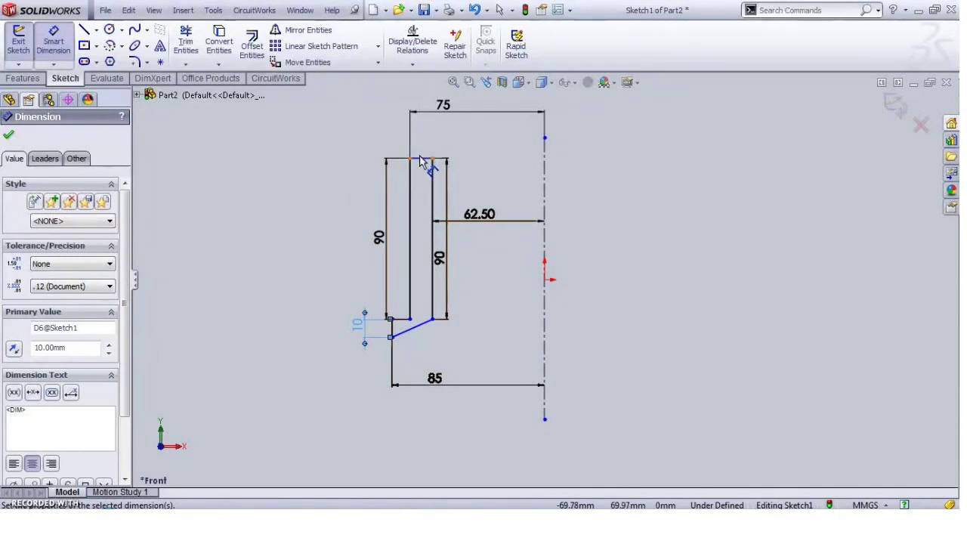
pyautogui.click(421, 160)
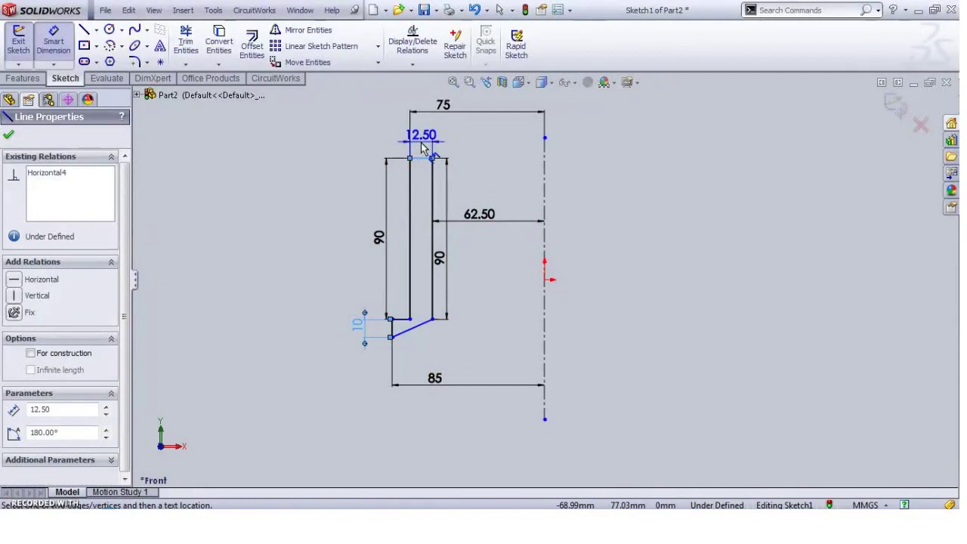
pyautogui.press('Escape')
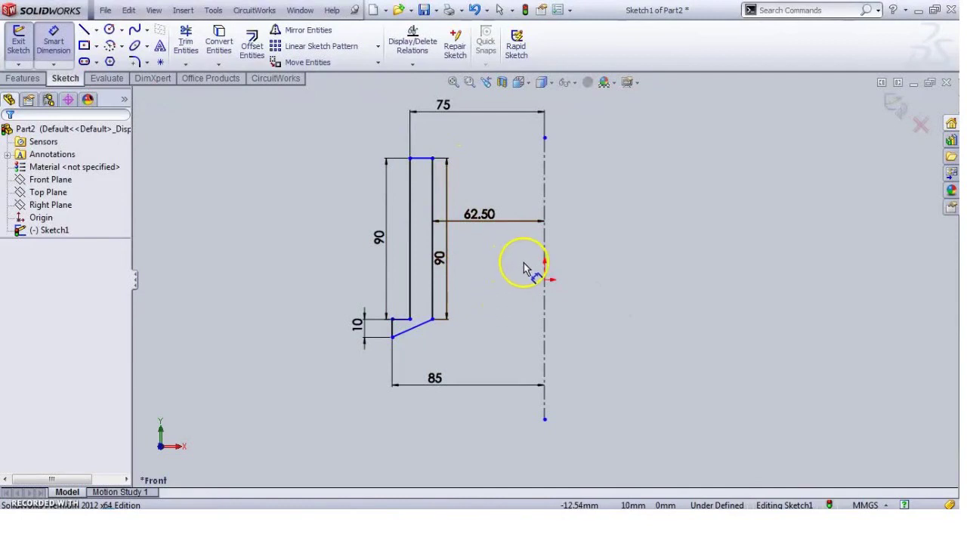
# Exit the sketch, revolve the gland profile 360° about the centerline into Revolve1, and orbit to inspect it.
pyautogui.scroll(-3, 549, 301)
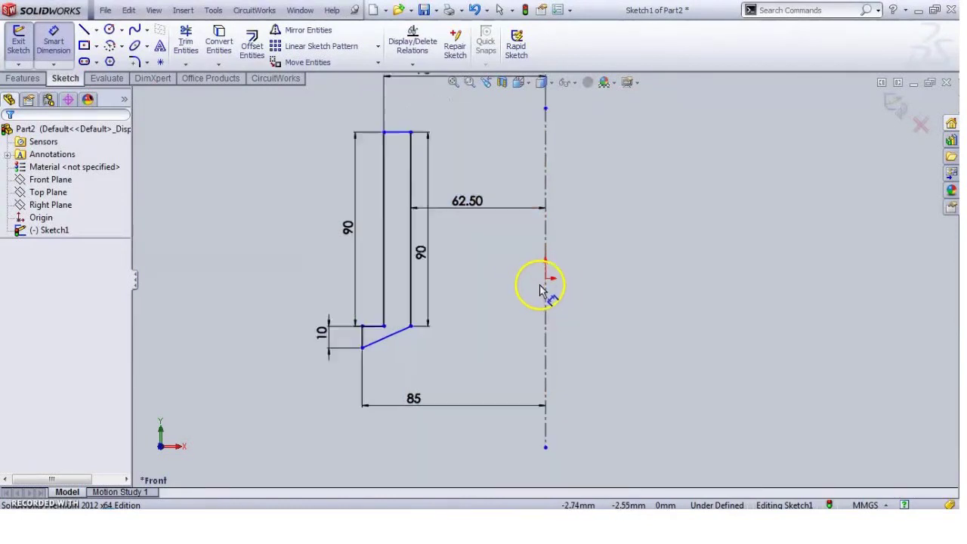
pyautogui.scroll(3, 546, 289)
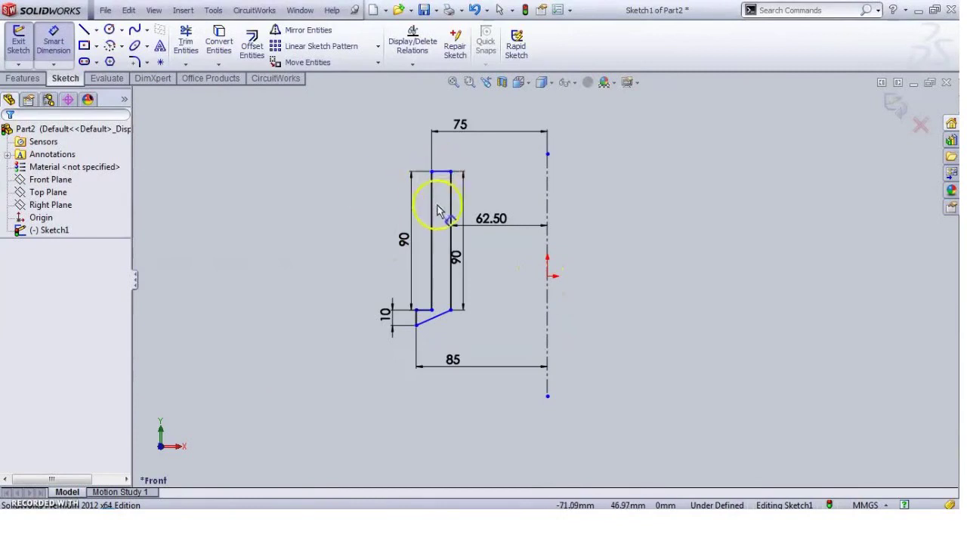
pyautogui.click(899, 112)
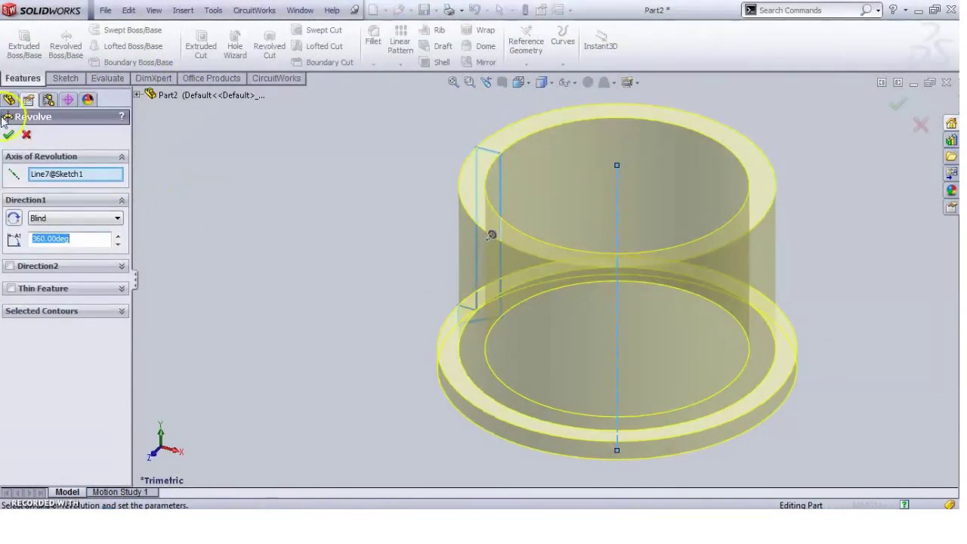
pyautogui.click(8, 135)
pyautogui.moveTo(572, 153); pyautogui.dragTo(492, 317, button='middle')
pyautogui.moveTo(487, 195); pyautogui.dragTo(497, 287, button='middle')
pyautogui.scroll(-3, 436, 371)
pyautogui.scroll(3, 436, 372)
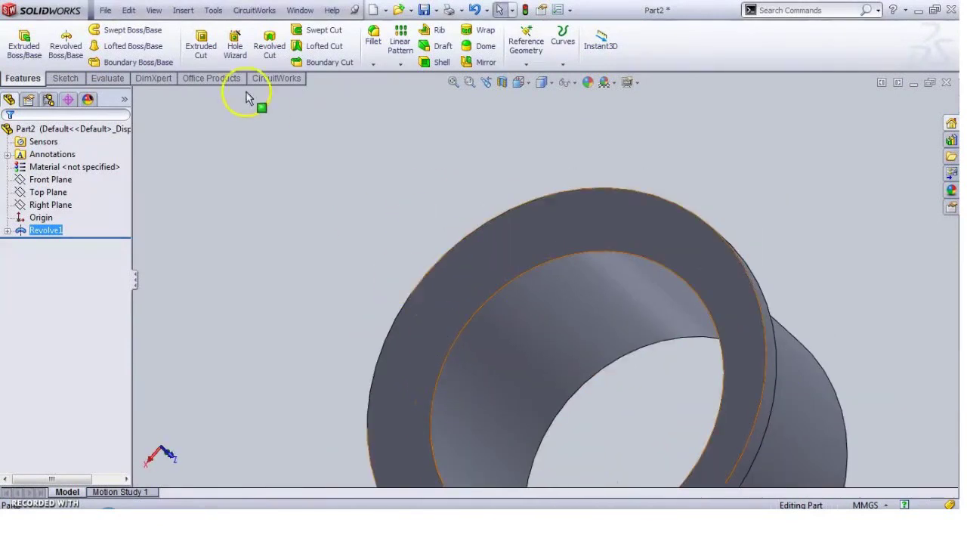
# Save the part as GLAND BUSH and close the document.
pyautogui.click(107, 11)
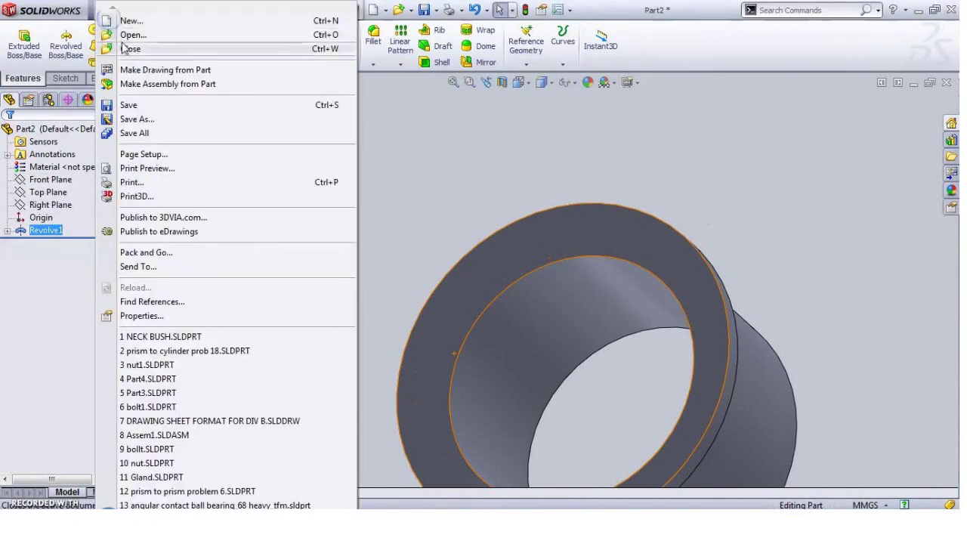
pyautogui.click(130, 101)
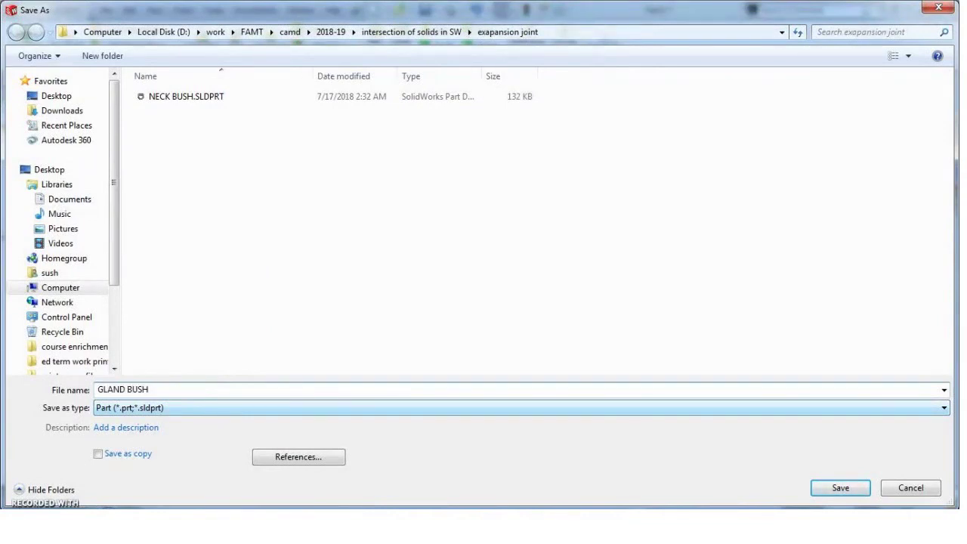
pyautogui.click(842, 489)
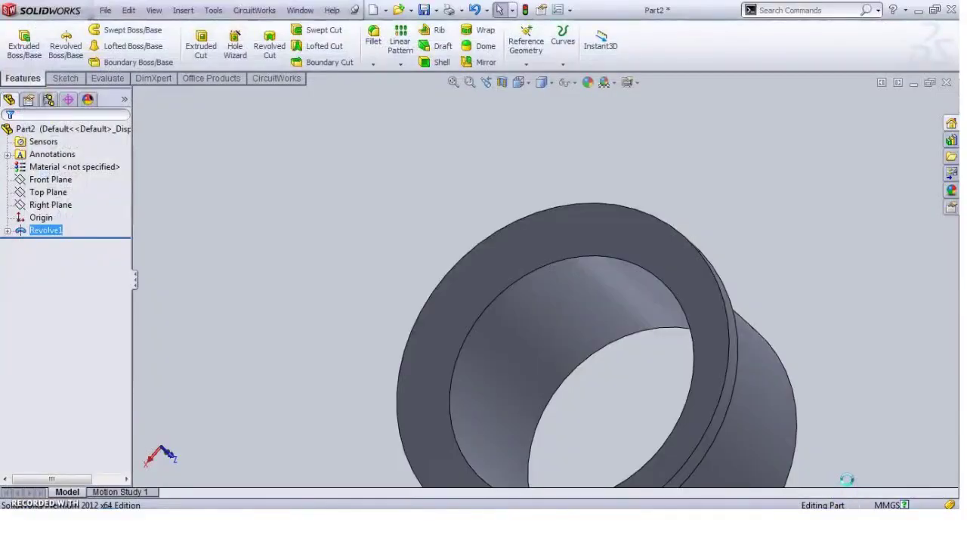
pyautogui.click(946, 84)
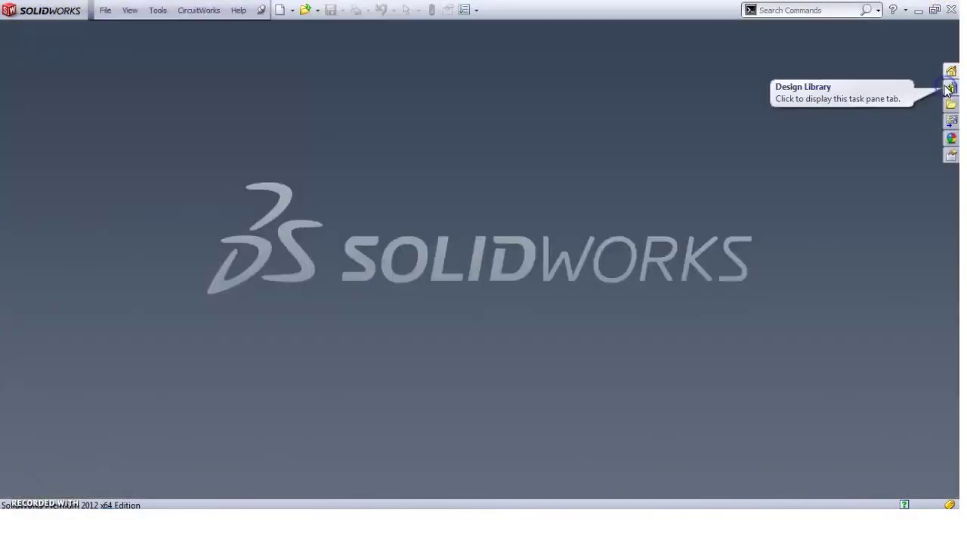
# Create a new Part document.
pyautogui.click(107, 16)
pyautogui.click(128, 28)
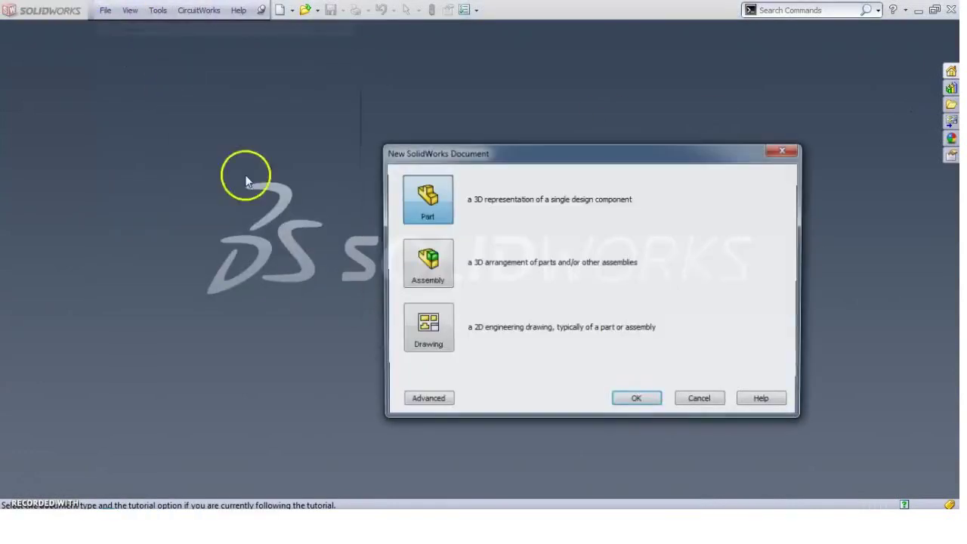
pyautogui.click(641, 400)
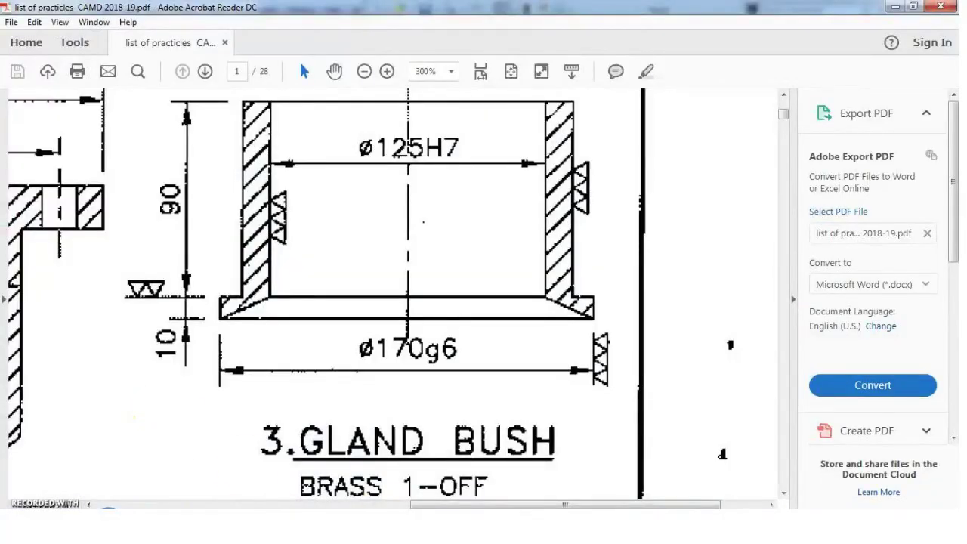
# Scroll through the PDF drawing sheet to find the 4.GLAND detail, then return to SolidWorks.
pyautogui.keyDown('ctrl'); pyautogui.scroll(-4, 521, 427); pyautogui.keyUp('ctrl')
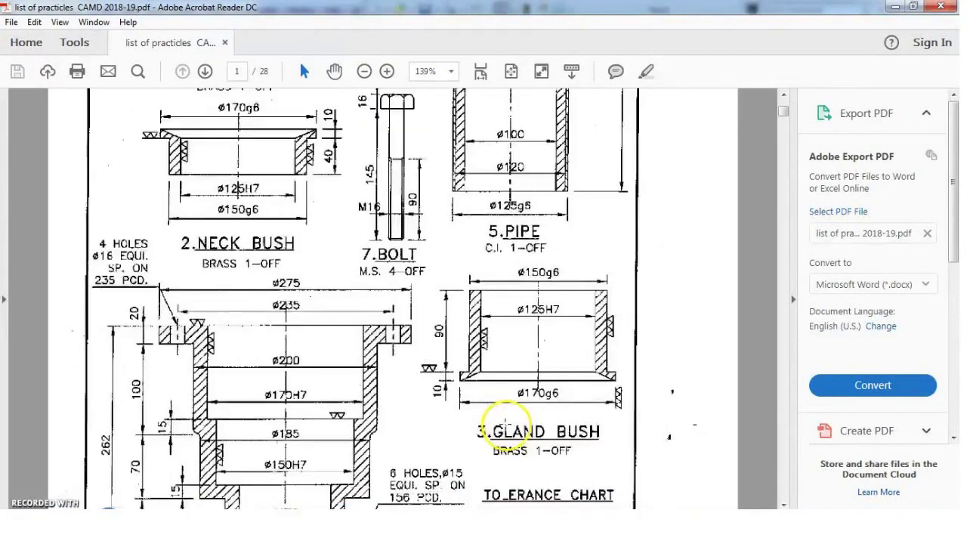
pyautogui.scroll(3, 330, 209)
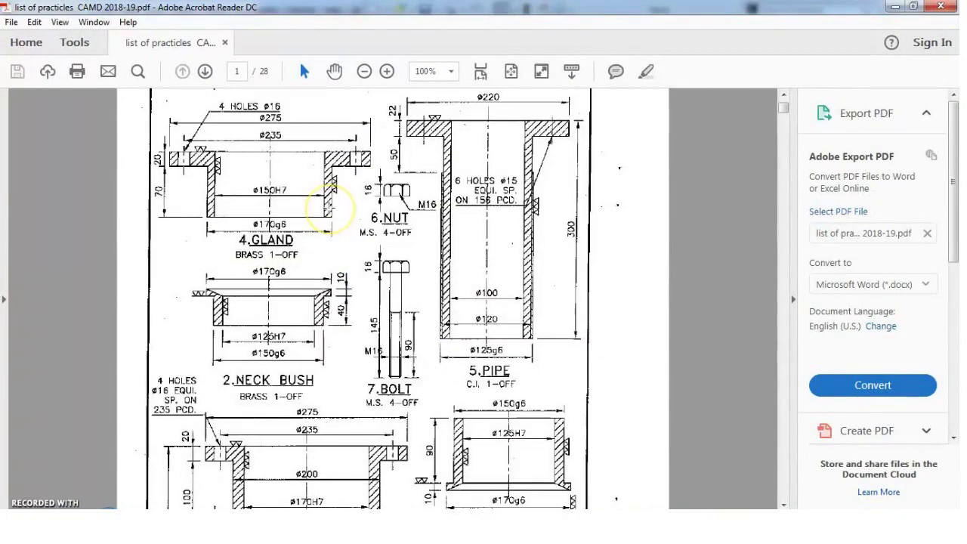
pyautogui.scroll(1, 332, 215)
pyautogui.scroll(-9, 334, 216)
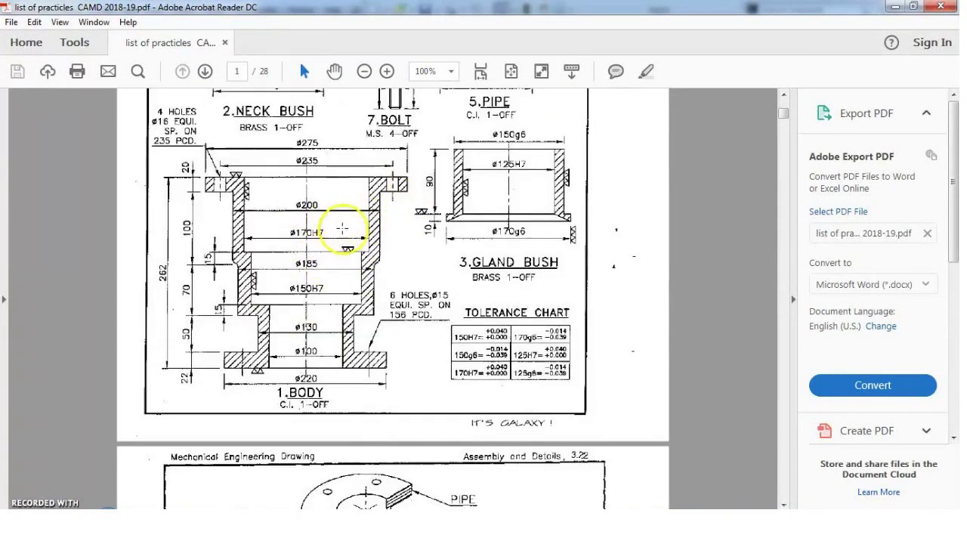
pyautogui.scroll(5, 345, 227)
pyautogui.scroll(5, 349, 257)
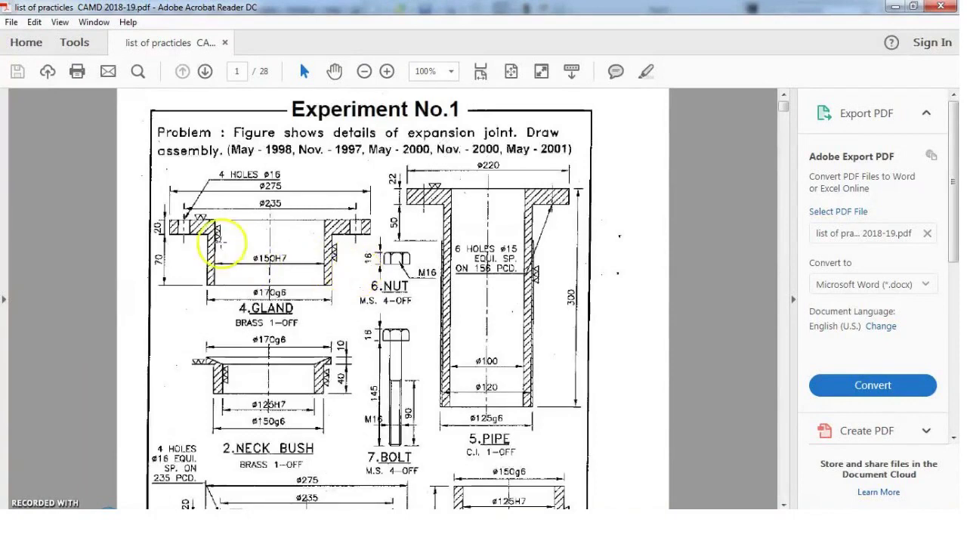
pyautogui.keyDown('ctrl'); pyautogui.scroll(-1, 244, 252); pyautogui.keyUp('ctrl')
pyautogui.keyDown('ctrl'); pyautogui.scroll(3, 244, 250); pyautogui.keyUp('ctrl')
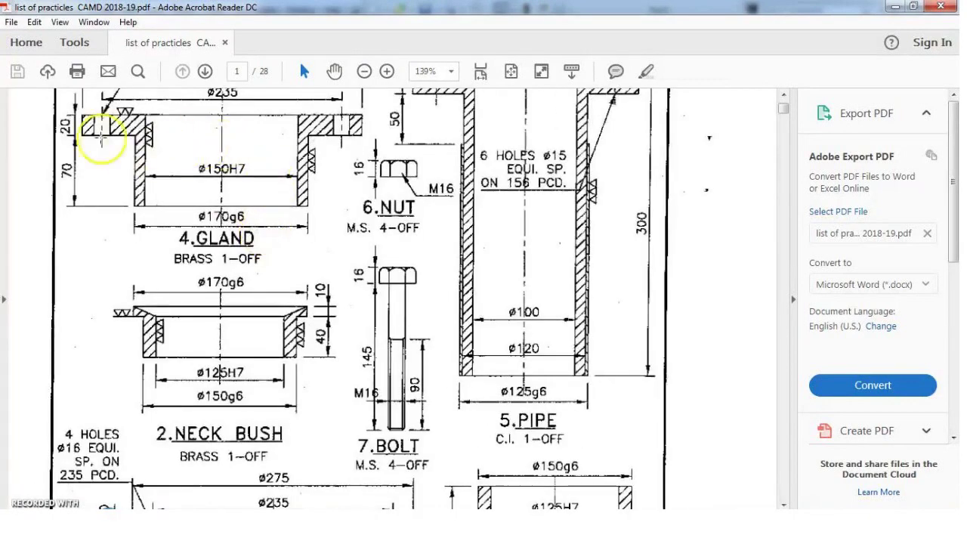
pyautogui.keyDown('ctrl'); pyautogui.scroll(1, 47, 125); pyautogui.keyUp('ctrl')
pyautogui.scroll(2, 140, 98)
pyautogui.scroll(1, 140, 96)
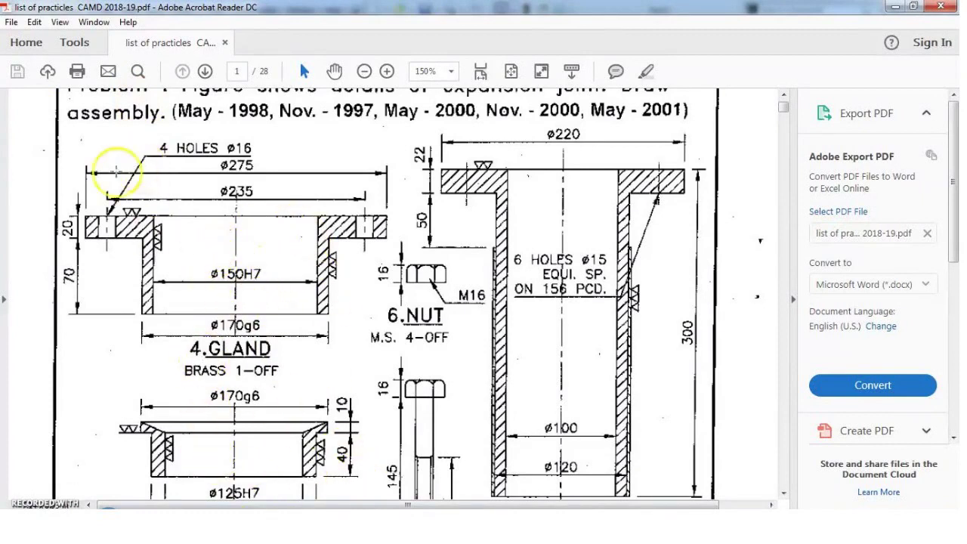
pyautogui.scroll(-3, 337, 286)
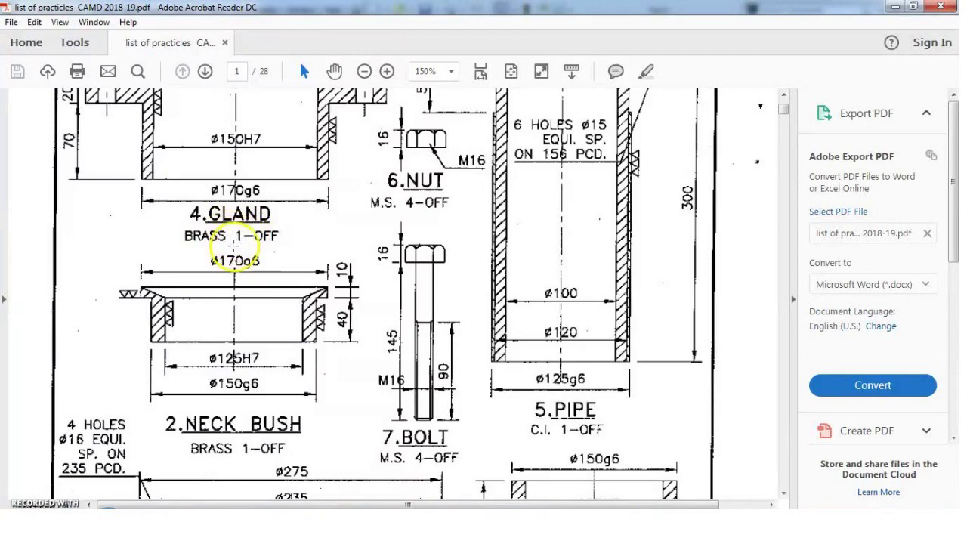
pyautogui.scroll(3, 266, 318)
pyautogui.scroll(-5, 269, 316)
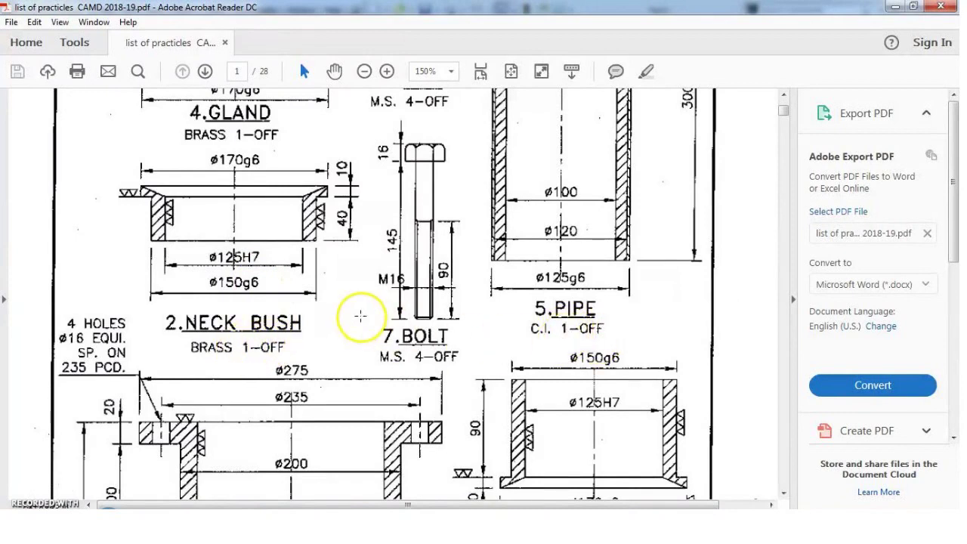
pyautogui.scroll(2, 363, 309)
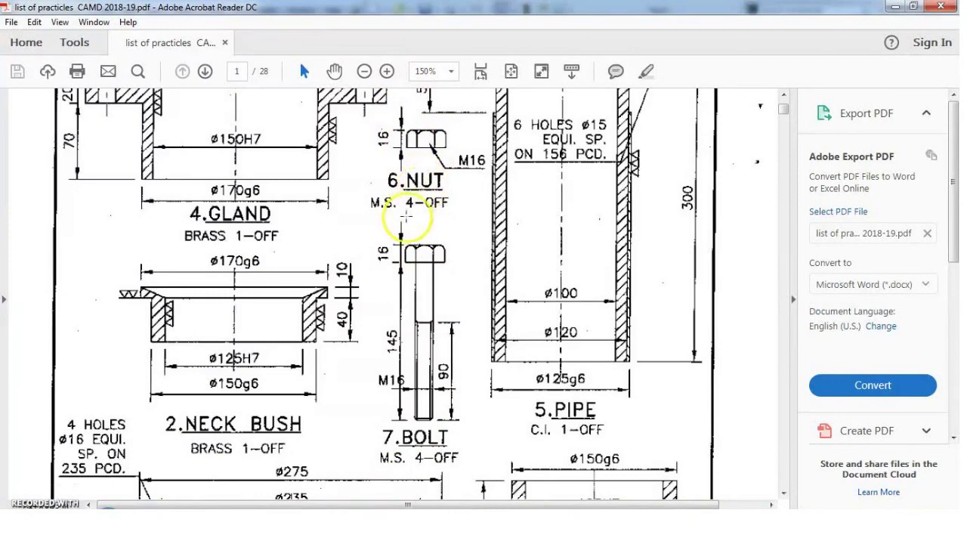
pyautogui.scroll(3, 370, 362)
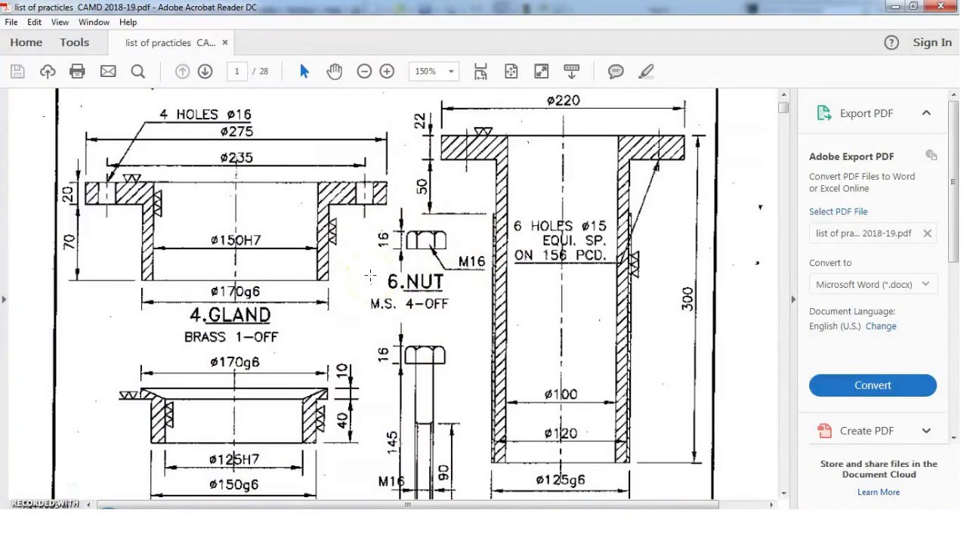
pyautogui.hotkey('alt', 'Tab')
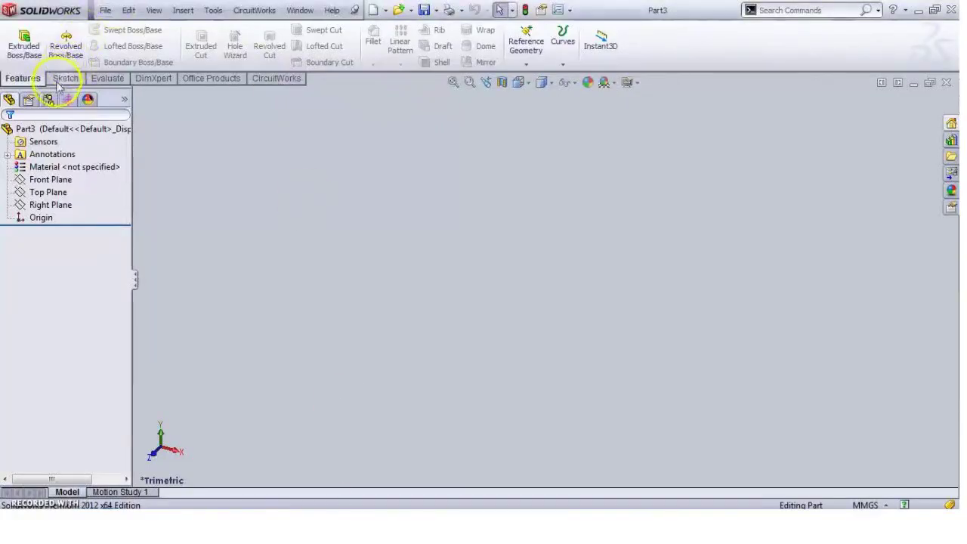
# Start a sketch on the Front Plane with a vertical centerline through the origin.
pyautogui.click(38, 179)
pyautogui.click(46, 156)
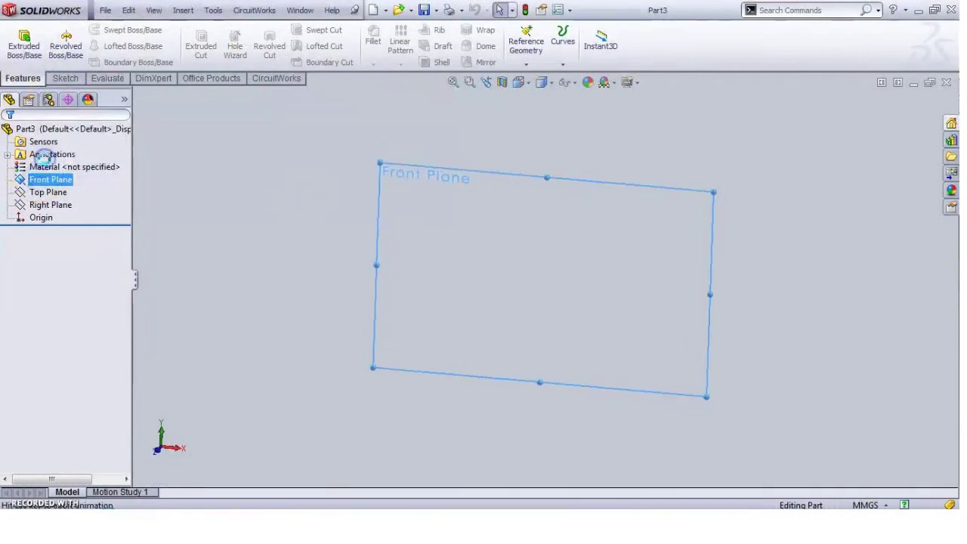
pyautogui.click(84, 30)
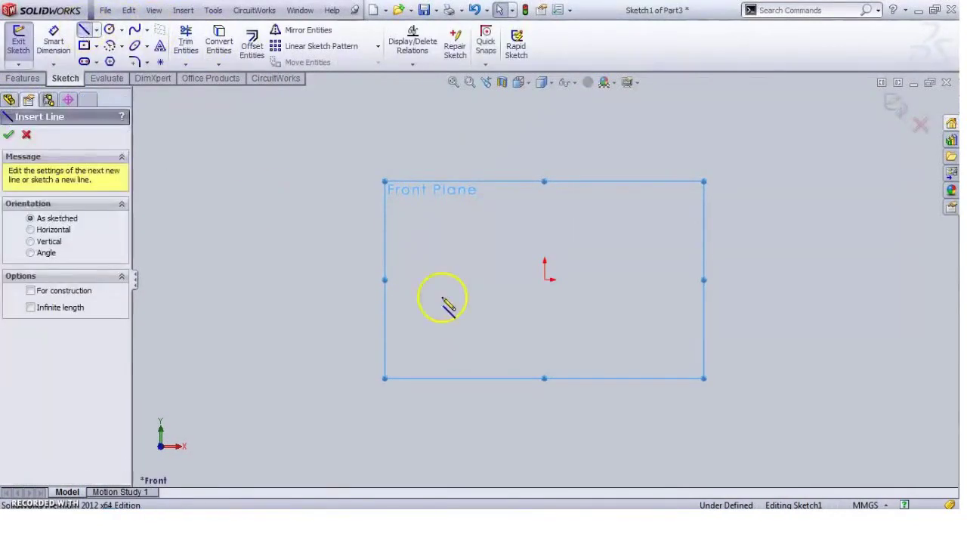
pyautogui.click(96, 30)
pyautogui.click(106, 59)
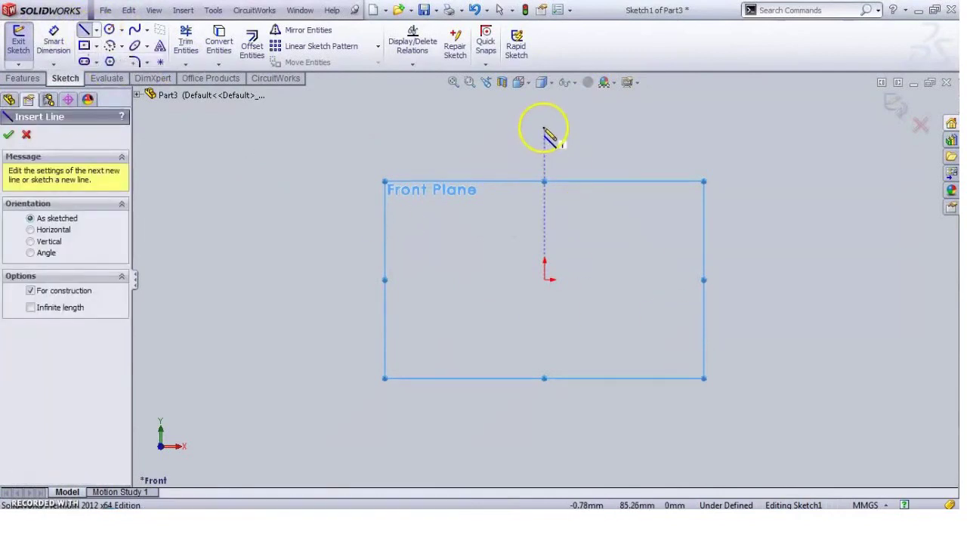
pyautogui.click(544, 125)
pyautogui.click(544, 453)
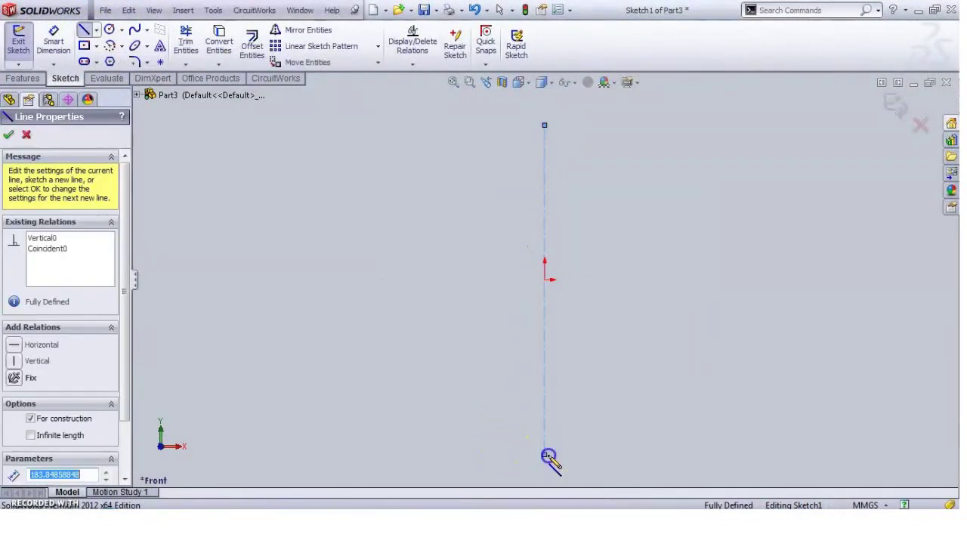
pyautogui.press('Escape')
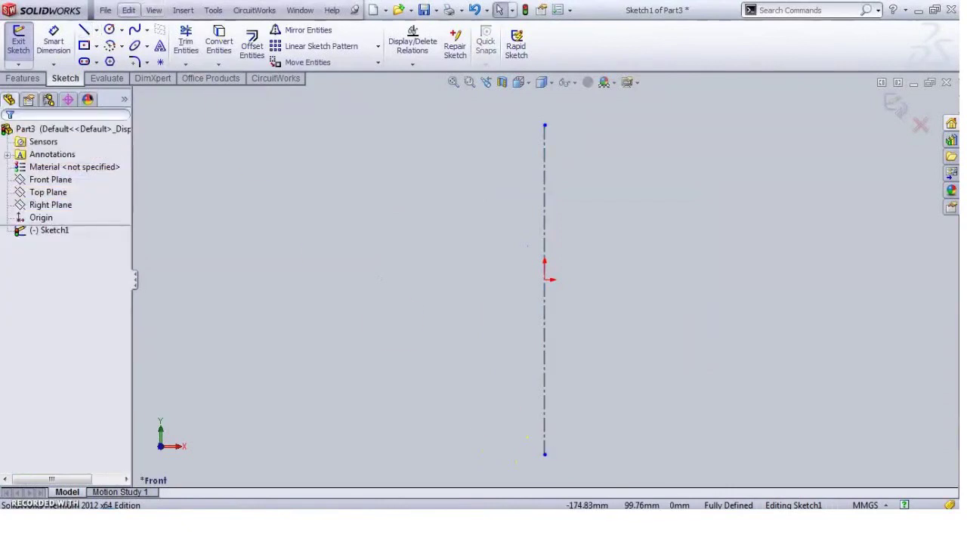
# Draw a closed L-shaped profile of six lines to the left of the centerline.
pyautogui.click(84, 31)
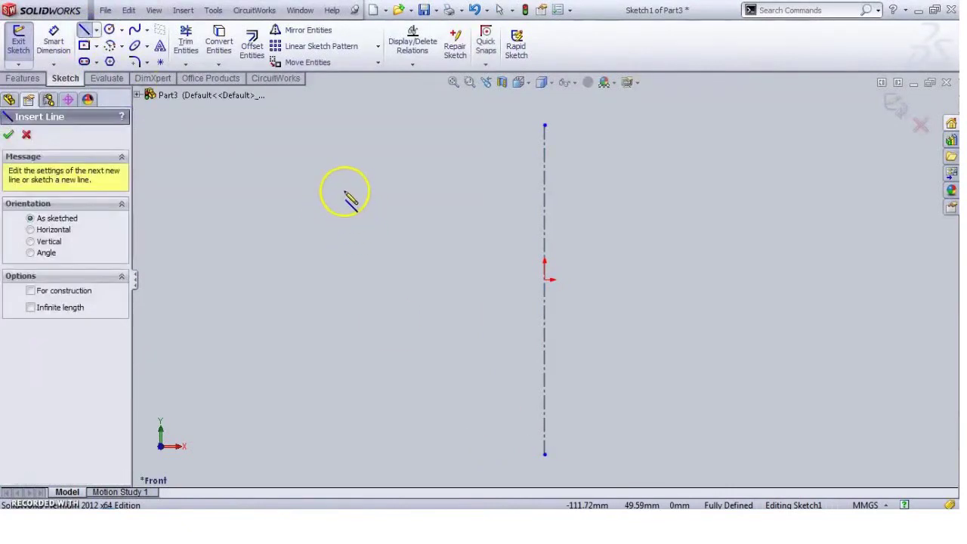
pyautogui.click(345, 191)
pyautogui.click(463, 191)
pyautogui.click(464, 347)
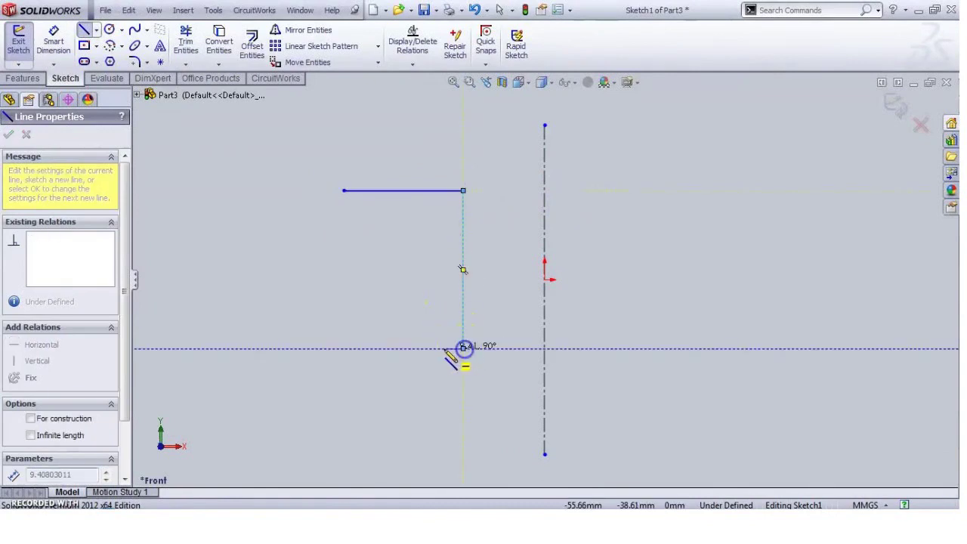
pyautogui.click(436, 347)
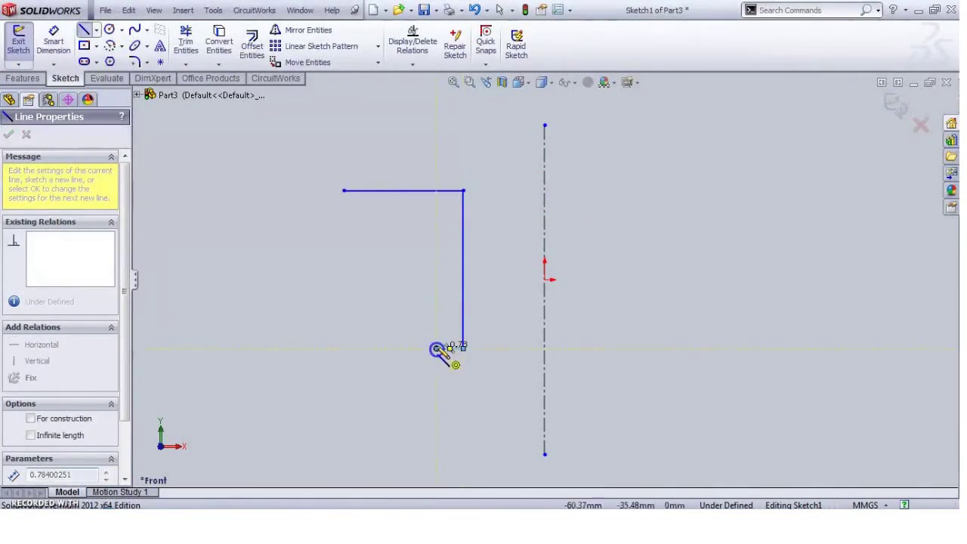
pyautogui.click(436, 226)
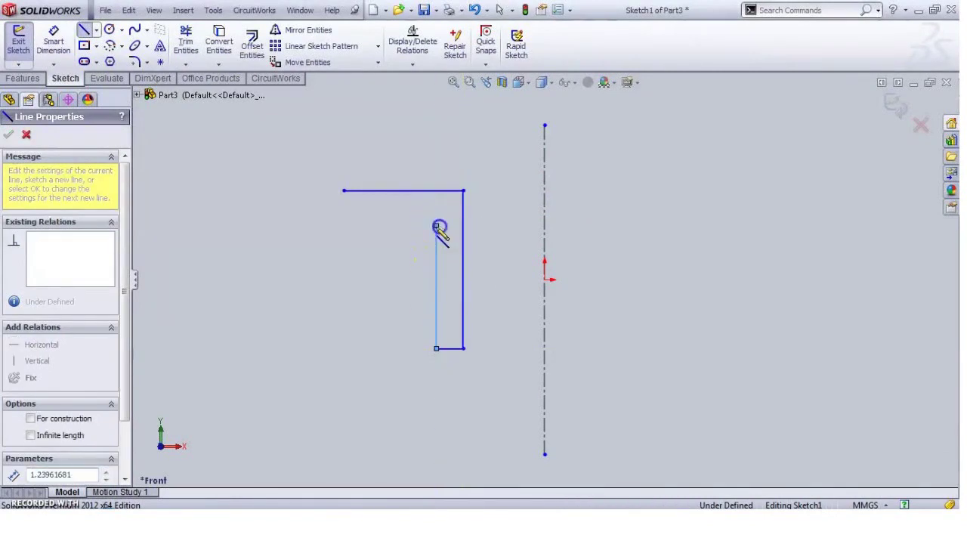
pyautogui.click(344, 225)
pyautogui.click(344, 192)
pyautogui.press('Escape')
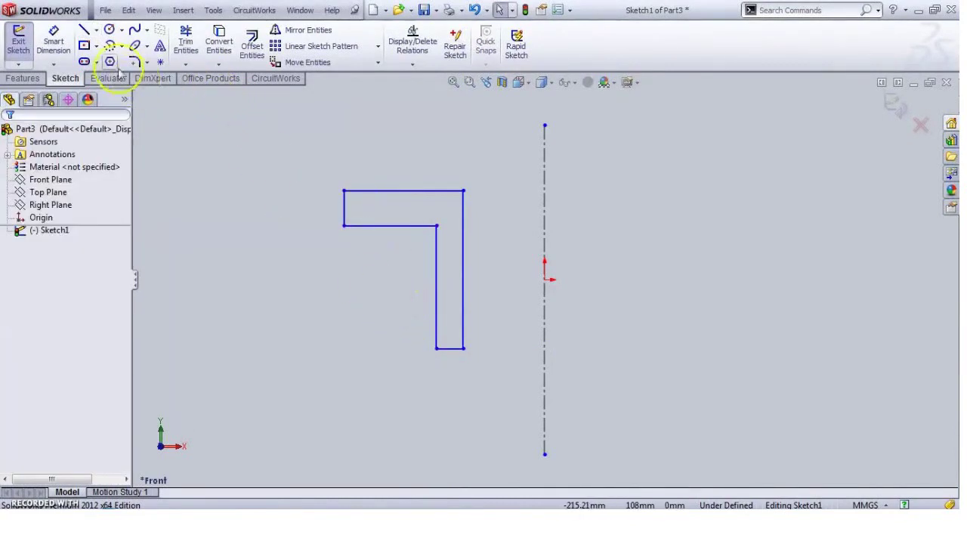
# Dimension the flange thickness to 20 and the stem edges 75 and 85 from the centerline.
pyautogui.click(54, 40)
pyautogui.click(347, 214)
pyautogui.click(306, 206)
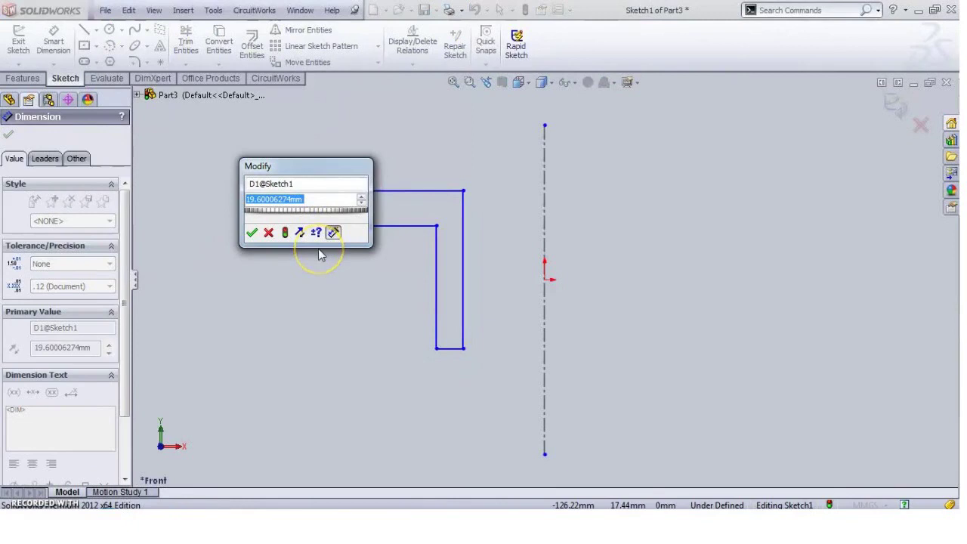
pyautogui.write('19.6')
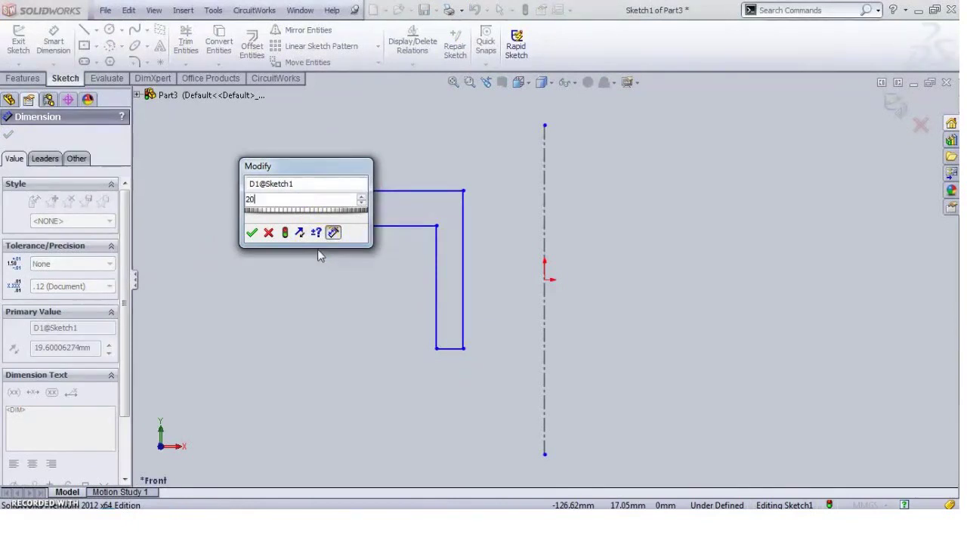
pyautogui.press('Return')
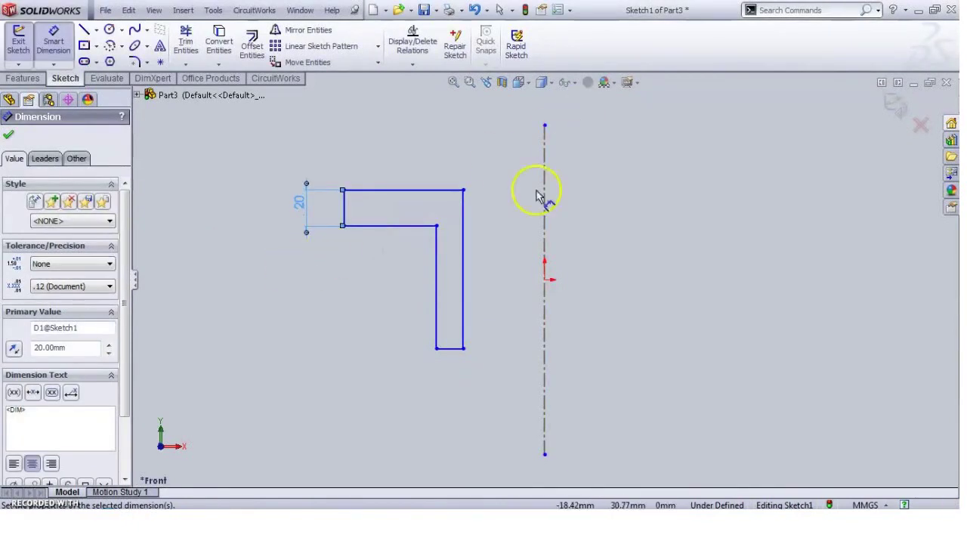
pyautogui.click(464, 289)
pyautogui.click(535, 307)
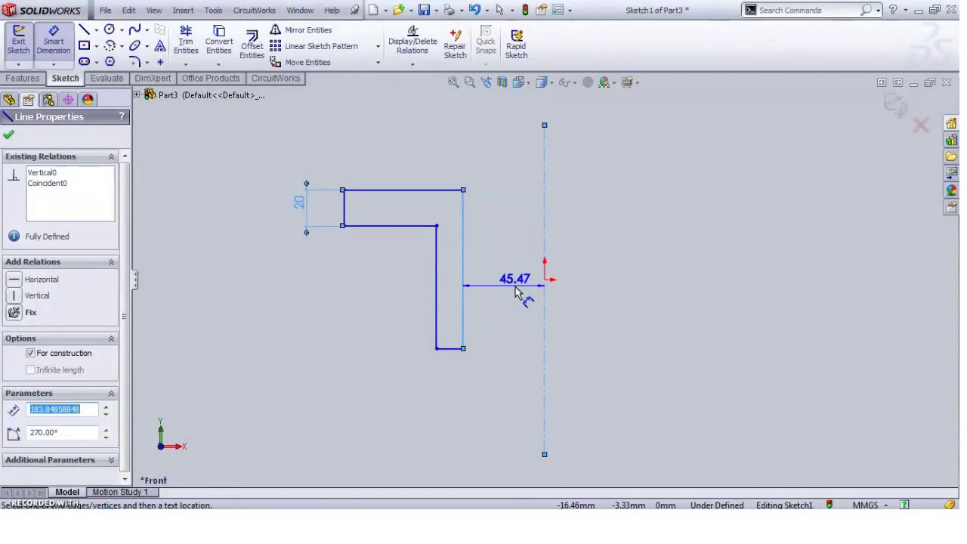
pyautogui.click(520, 291)
pyautogui.write('7')
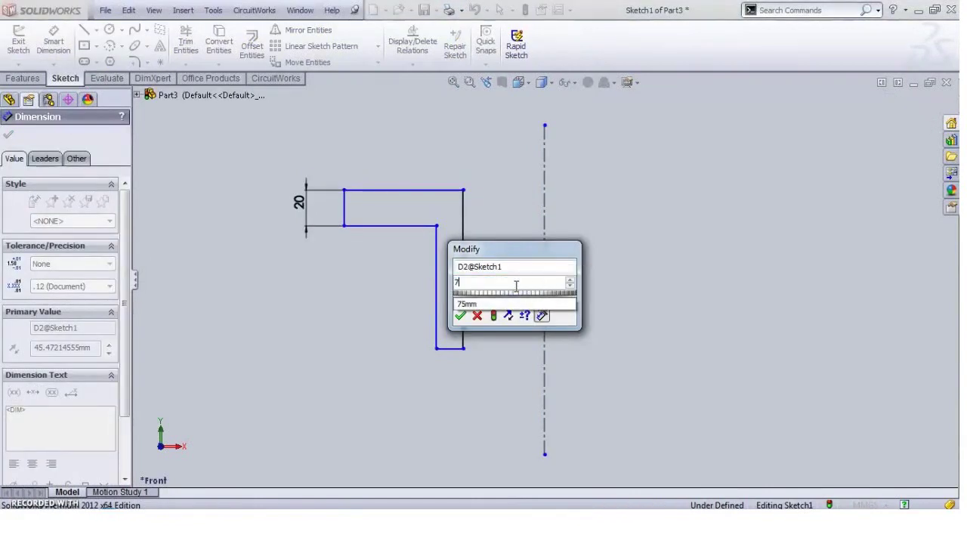
pyautogui.write('5')
pyautogui.press('Return')
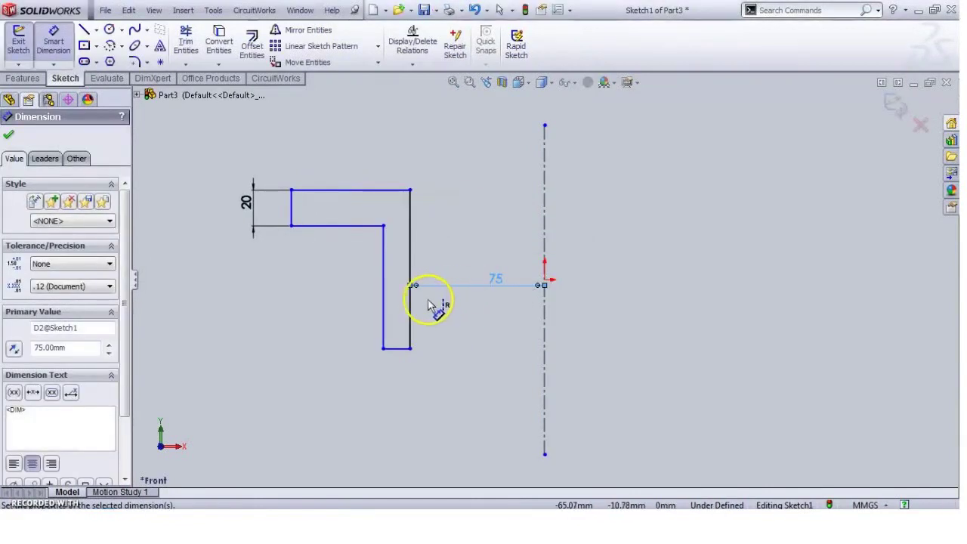
pyautogui.click(384, 317)
pyautogui.click(486, 375)
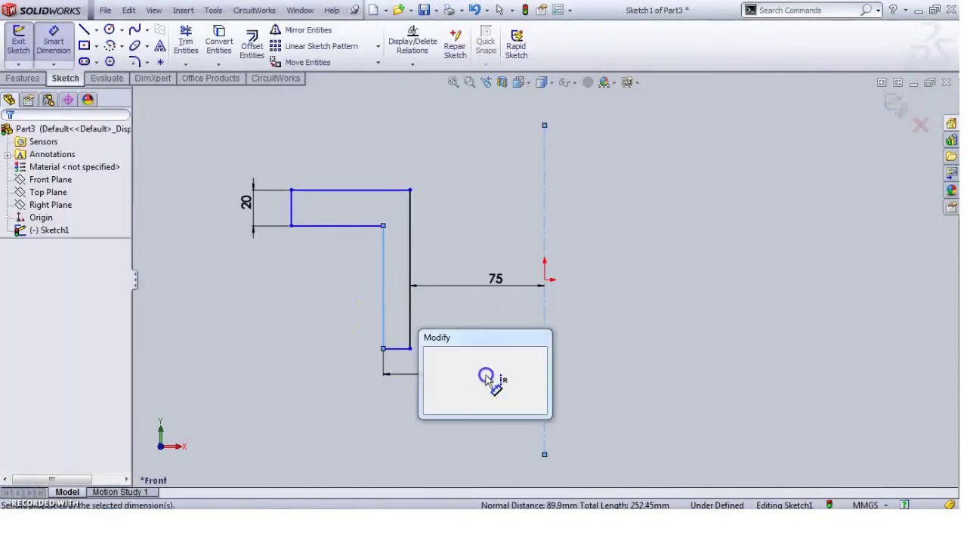
pyautogui.write('85')
pyautogui.press('Return')
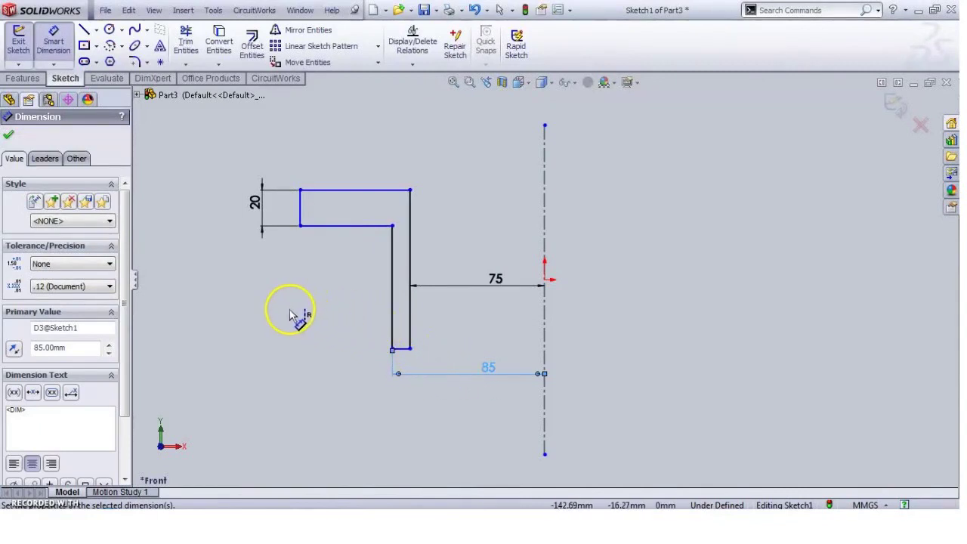
# Set the flange's outer reach to 137.50 and stem height to 70, then exit the sketch.
pyautogui.click(299, 210)
pyautogui.click(544, 204)
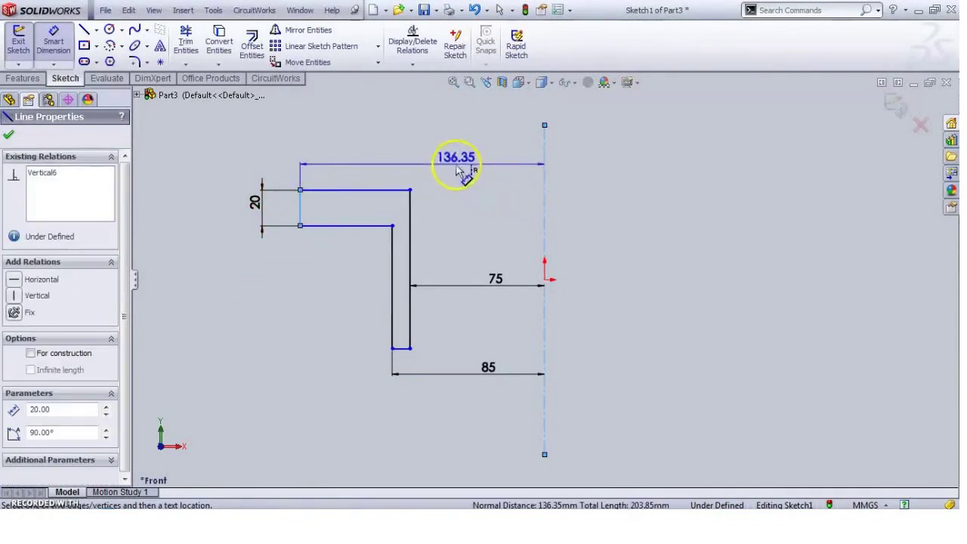
pyautogui.click(452, 155)
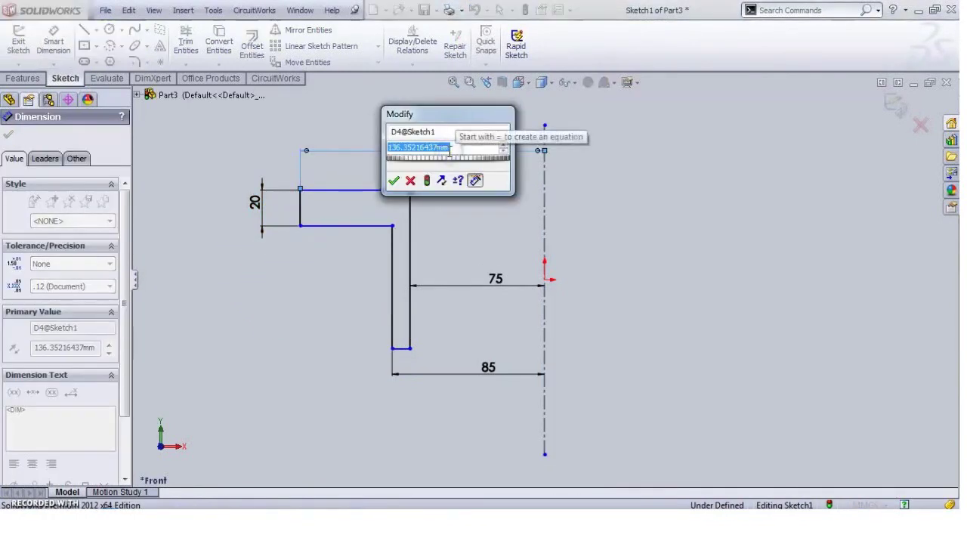
pyautogui.write('137')
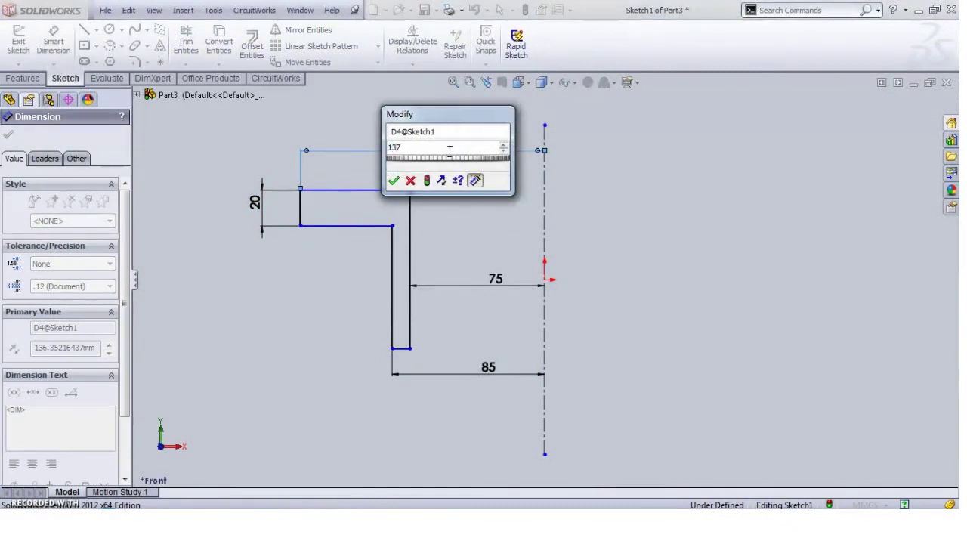
pyautogui.write('.5')
pyautogui.press('Return')
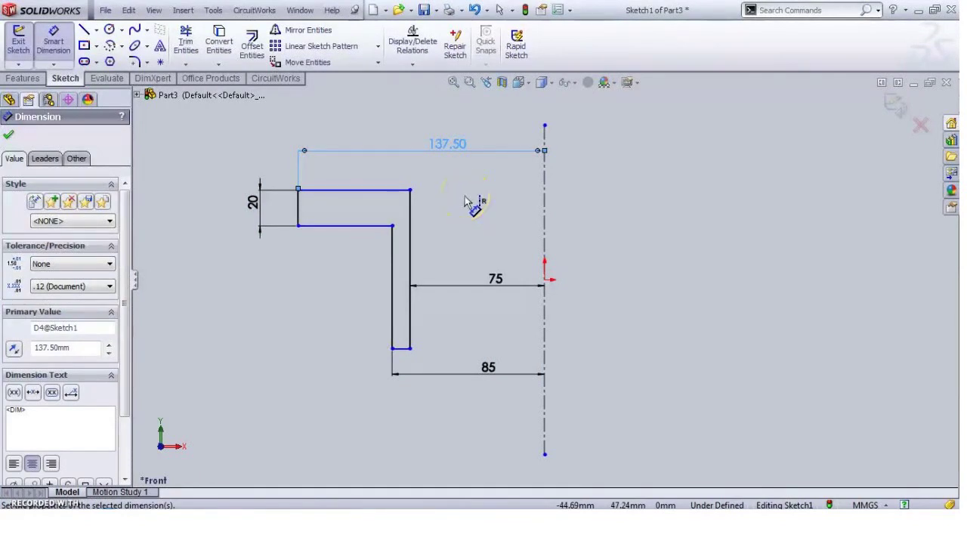
pyautogui.click(352, 226)
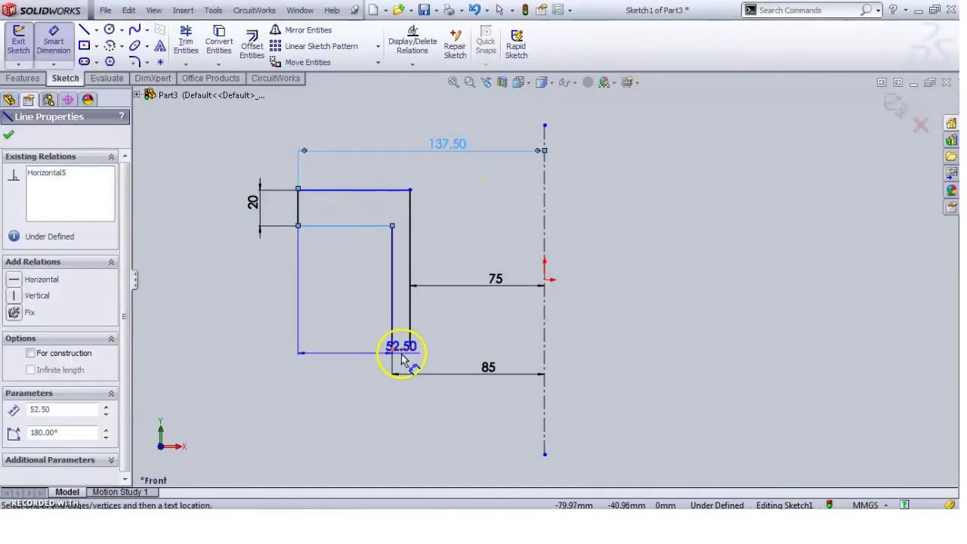
pyautogui.click(400, 352)
pyautogui.click(352, 344)
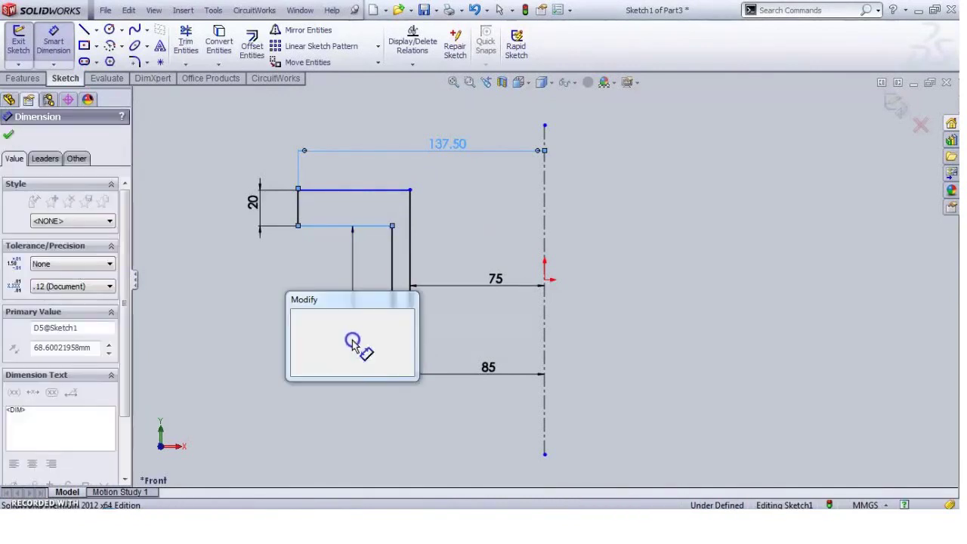
pyautogui.write('70')
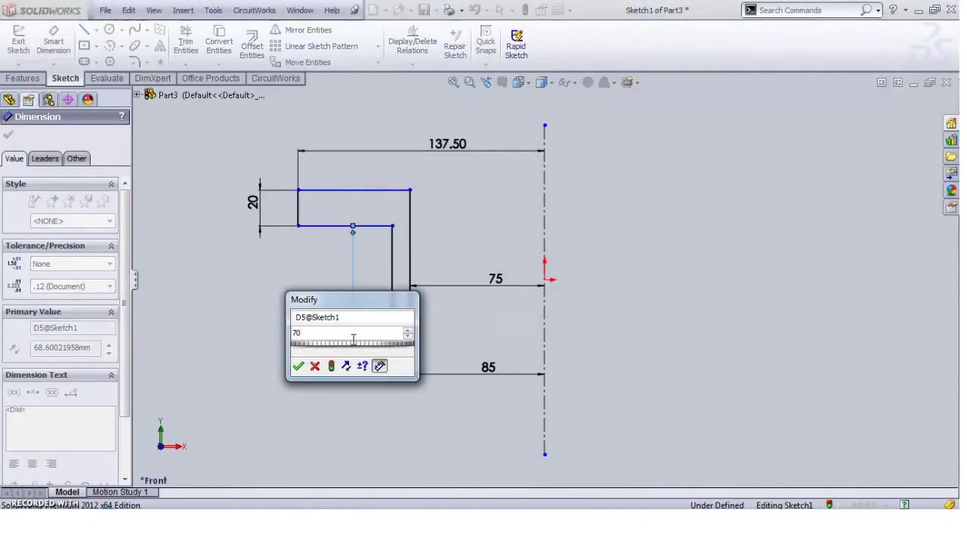
pyautogui.press('Return')
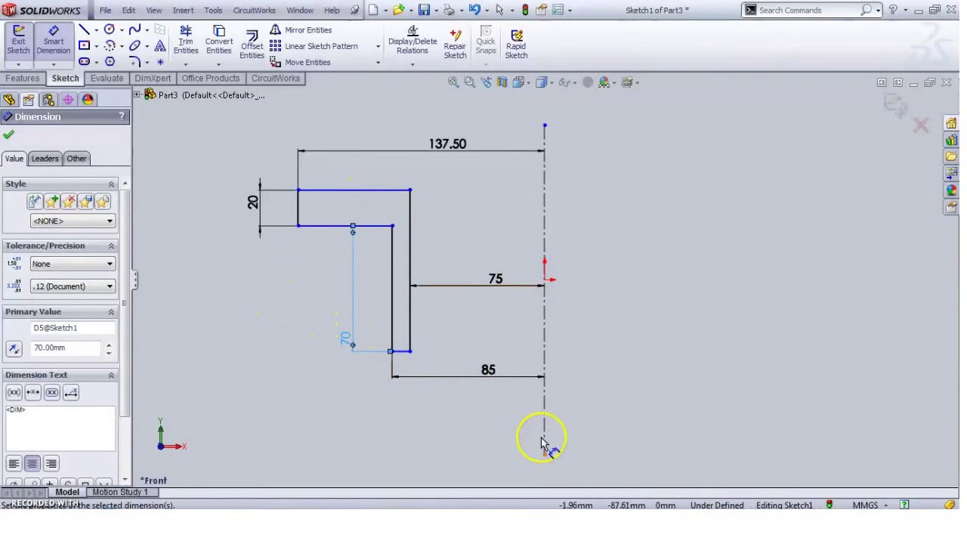
pyautogui.click(894, 108)
# Revolve the L-shaped profile 360° into Revolve1 and tilt the view to see the flange face.
pyautogui.click(66, 45)
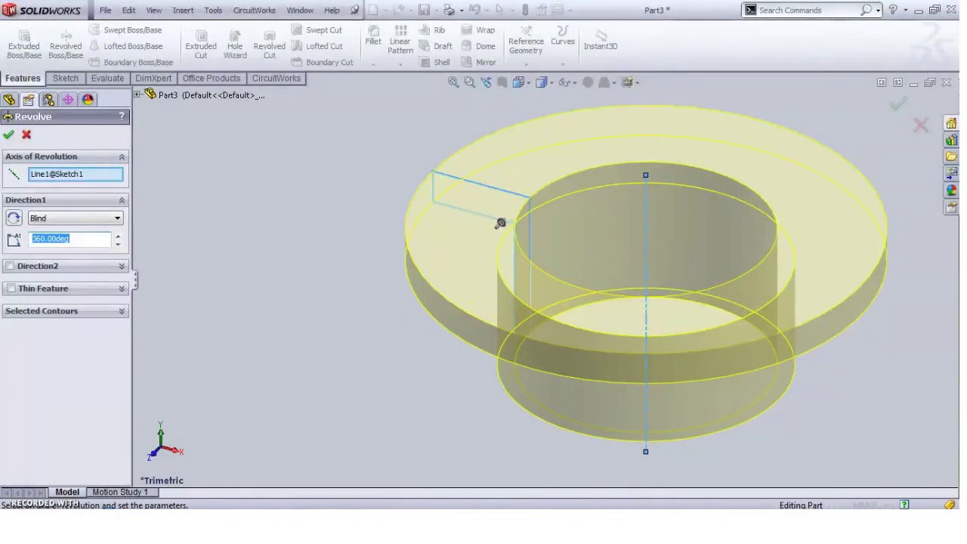
pyautogui.click(9, 136)
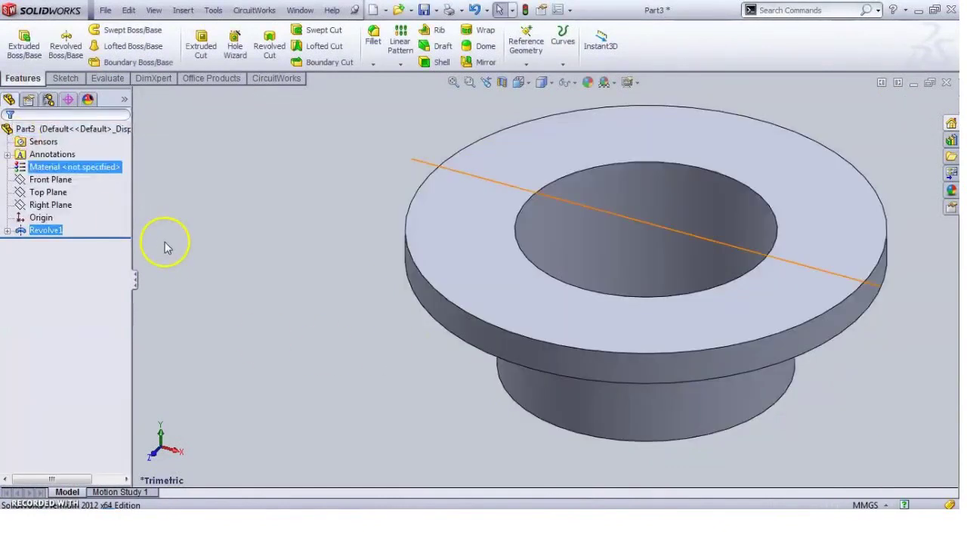
pyautogui.moveTo(204, 276); pyautogui.dragTo(223, 354, button='middle')
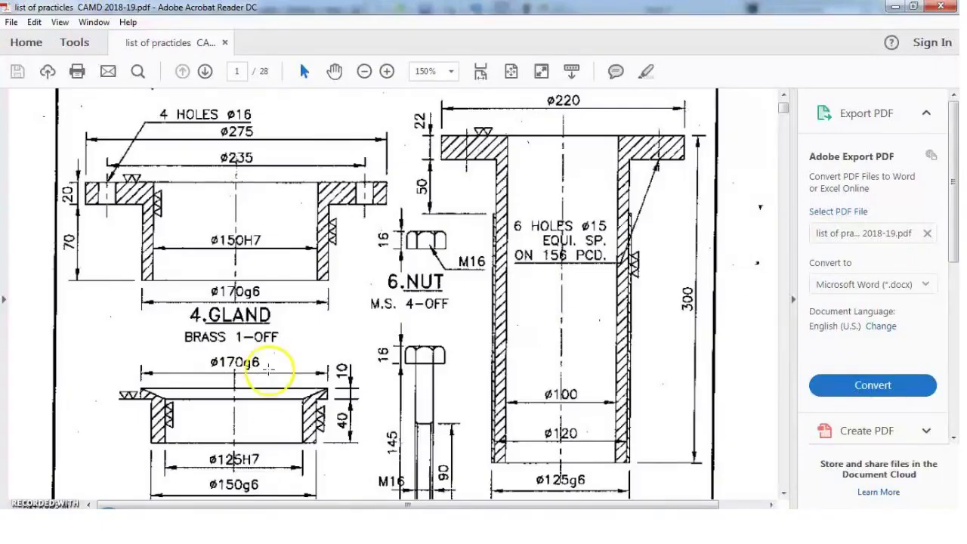
# Scroll the PDF down to the page 2 gland assembly view and back up.
pyautogui.scroll(-10, 259, 324)
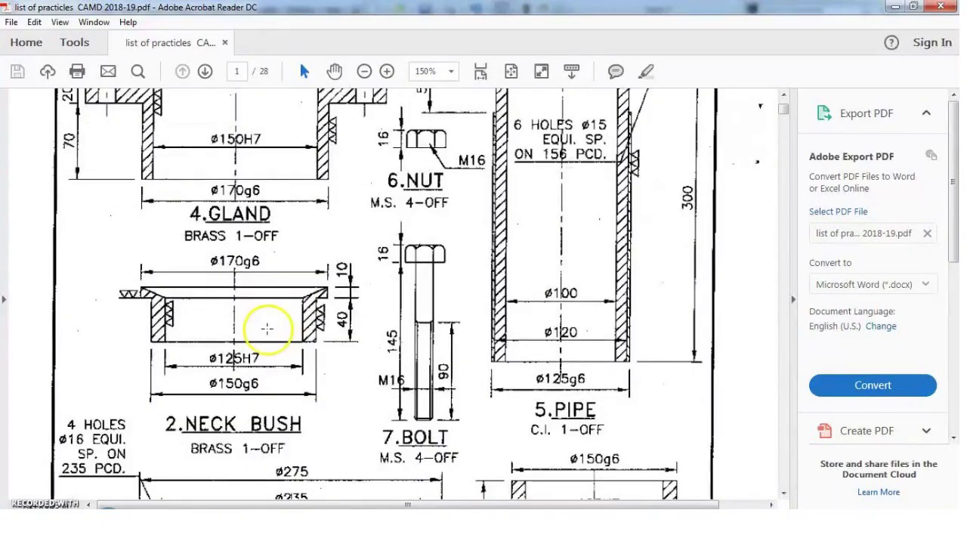
pyautogui.scroll(-10, 277, 353)
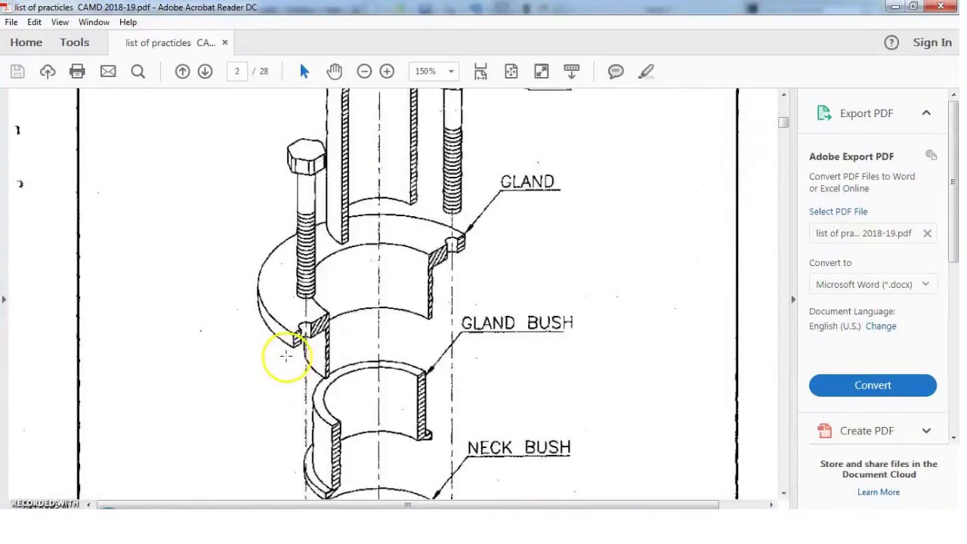
pyautogui.scroll(5, 292, 354)
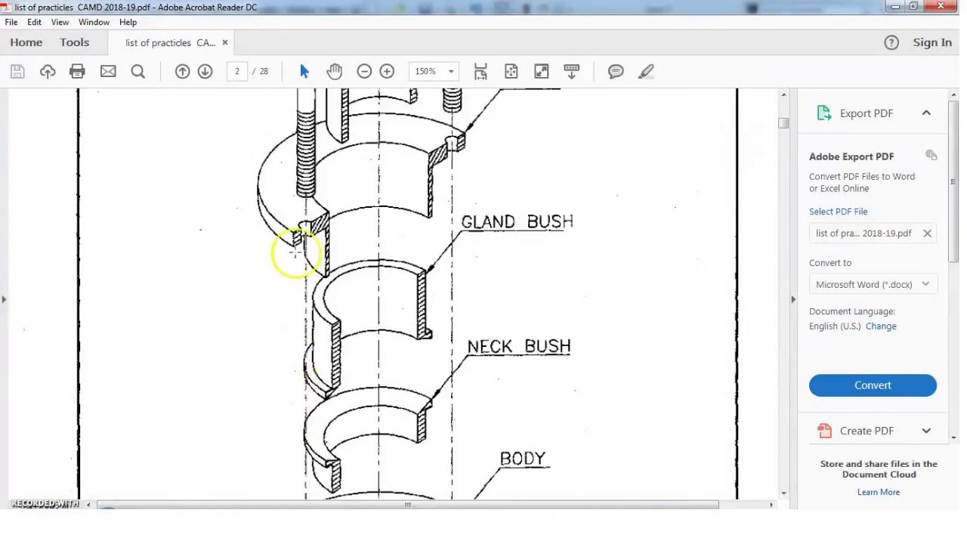
pyautogui.scroll(4, 332, 226)
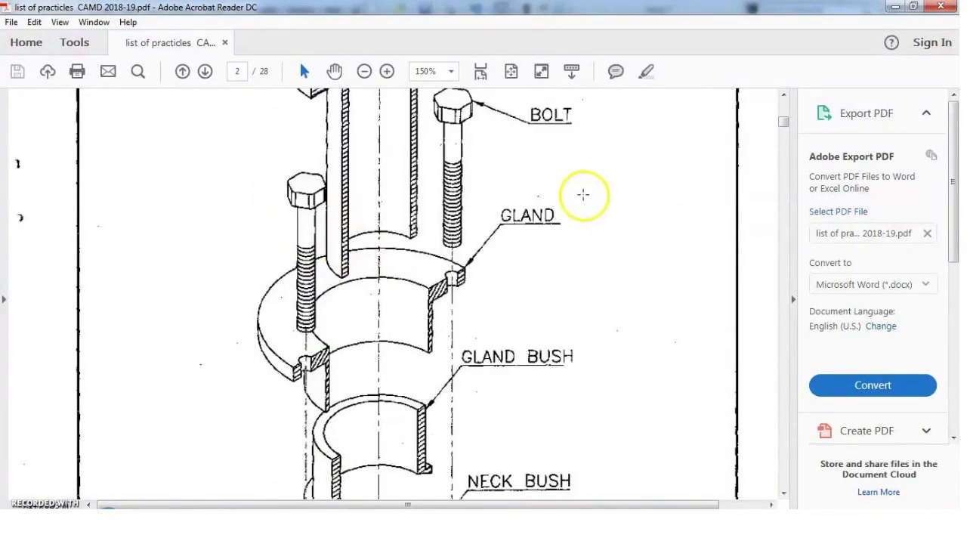
pyautogui.scroll(15, 325, 356)
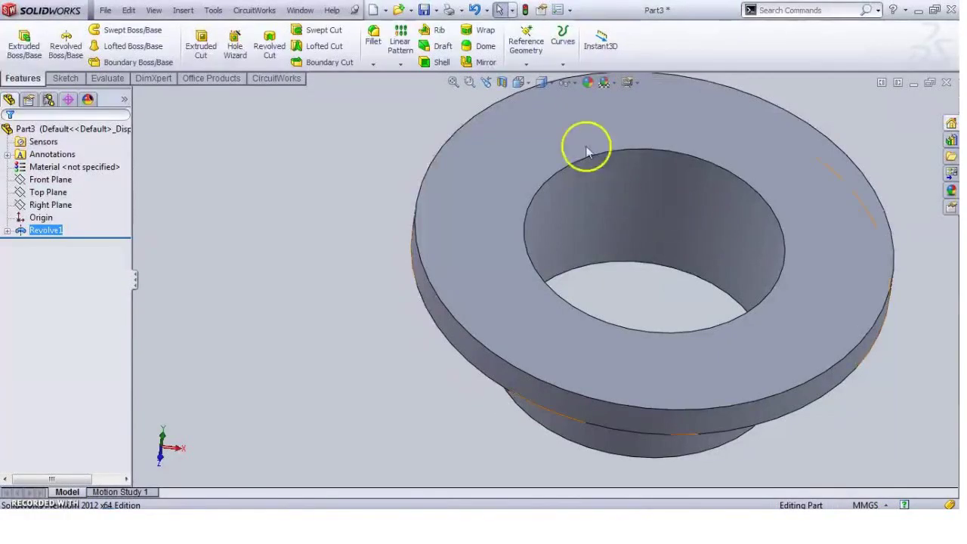
# Section the ring through the Front Plane and orbit to inspect its L-shaped cross-section.
pyautogui.click(503, 83)
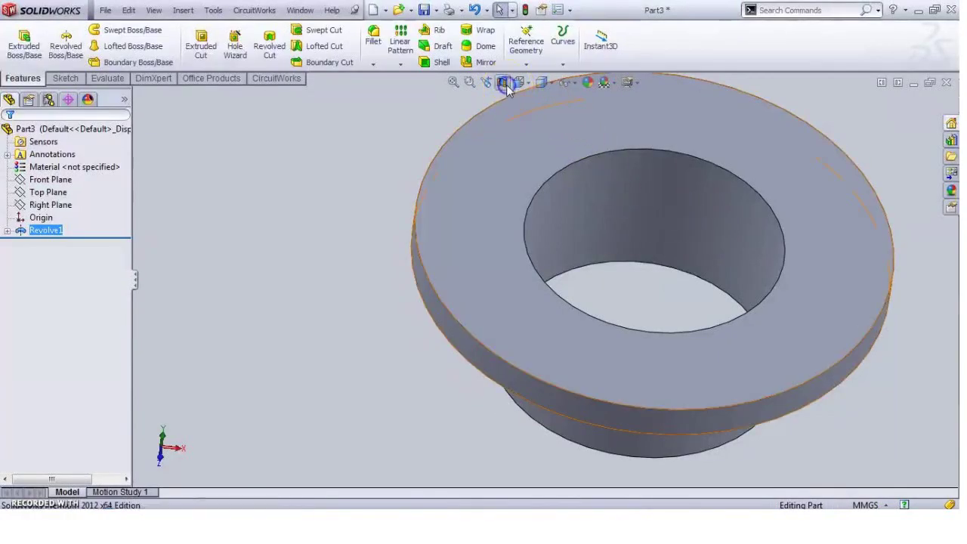
pyautogui.moveTo(557, 408); pyautogui.dragTo(561, 228, button='middle')
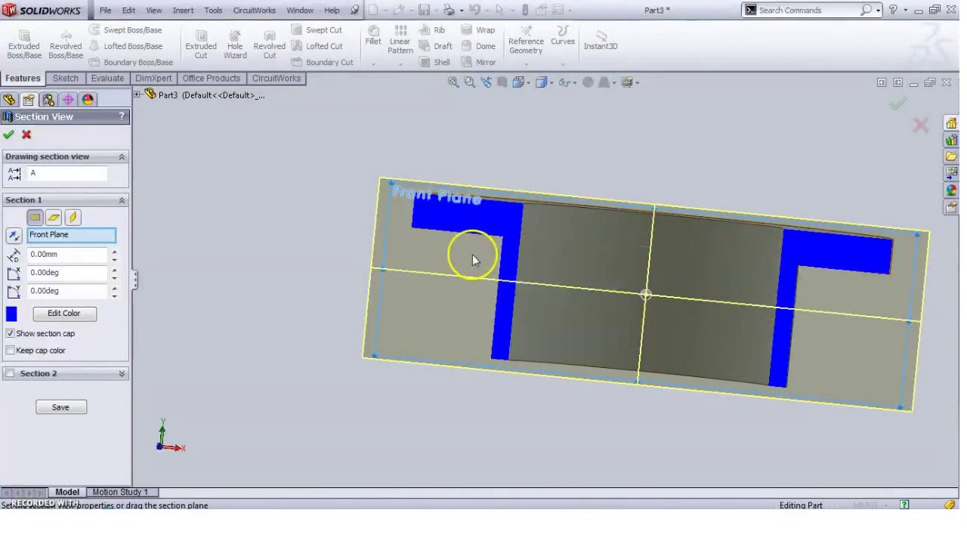
pyautogui.moveTo(479, 250); pyautogui.dragTo(455, 398, button='middle')
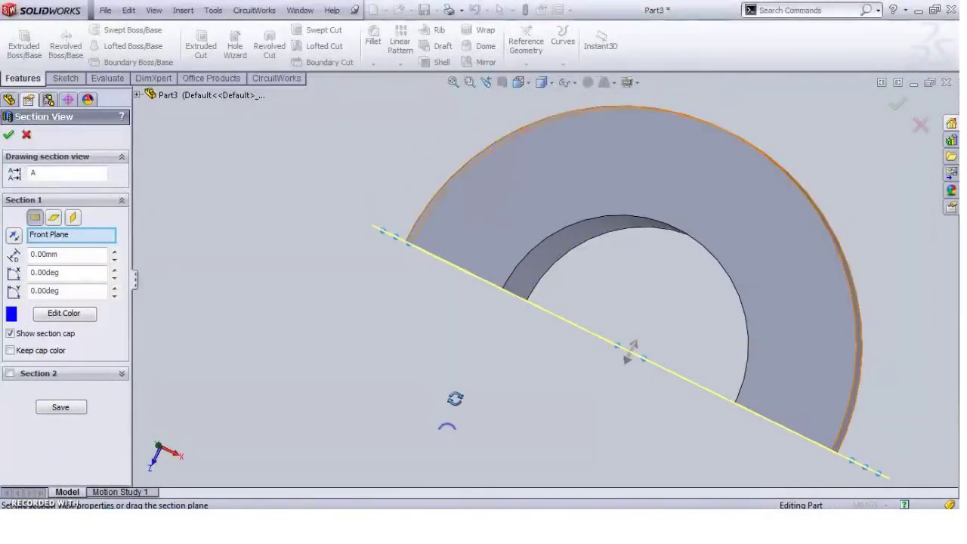
pyautogui.moveTo(448, 268); pyautogui.dragTo(498, 283)
pyautogui.moveTo(545, 206)
pyautogui.mouseDown(button='middle')
pyautogui.moveTo(495, 214)
pyautogui.moveTo(494, 287)
pyautogui.moveTo(516, 274)
pyautogui.moveTo(513, 220)
pyautogui.moveTo(544, 184)
pyautogui.moveTo(447, 258)
pyautogui.mouseUp(button='middle')
pyautogui.click(447, 258)
pyautogui.moveTo(446, 254); pyautogui.dragTo(445, 287)
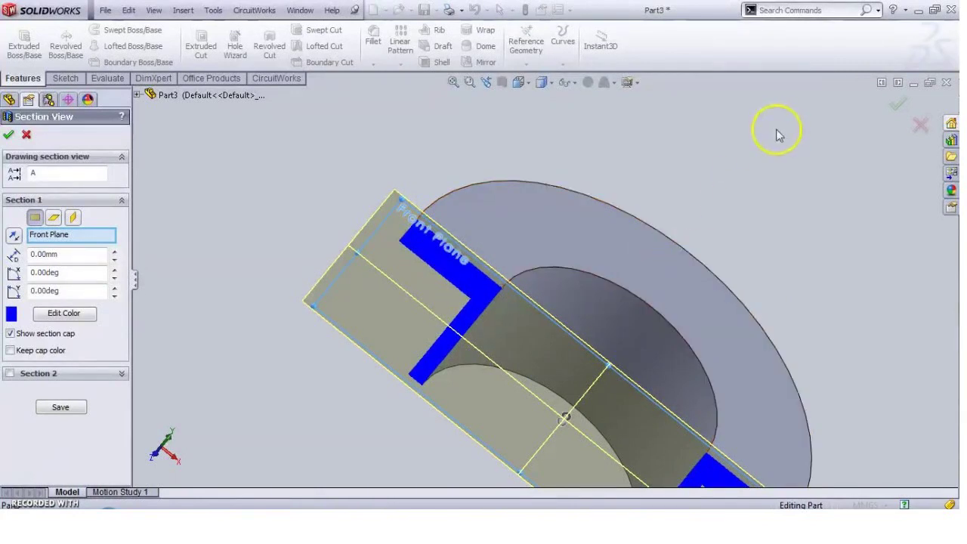
pyautogui.press('z')
pyautogui.moveTo(685, 375); pyautogui.dragTo(446, 403, button='middle')
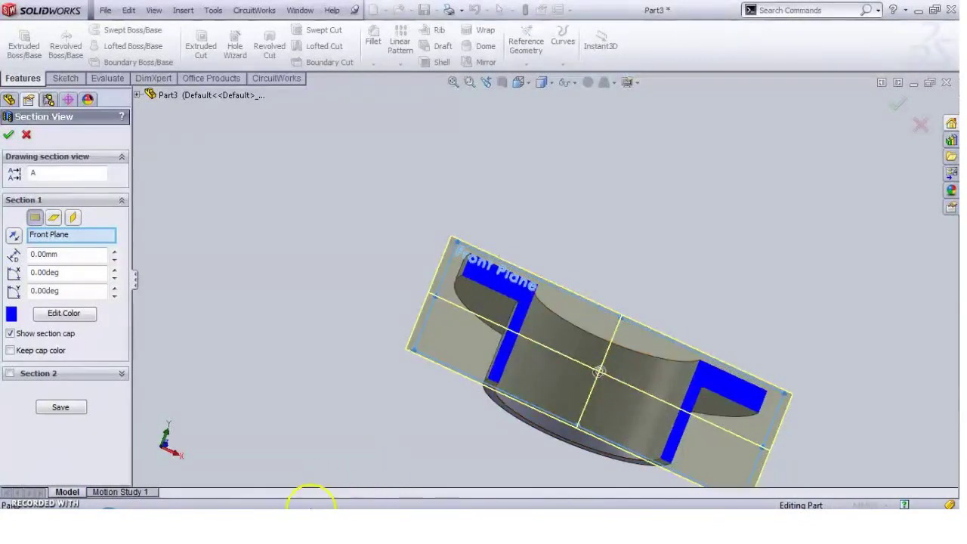
pyautogui.click(311, 509)
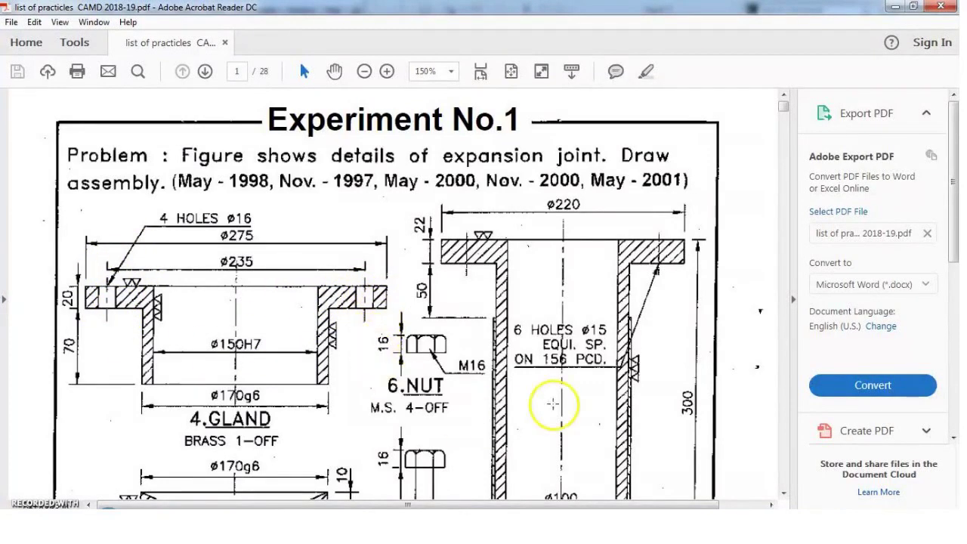
# Scroll the PDF through the 4.GLAND details and page 2 view, then orbit the ring from above.
pyautogui.scroll(-1, 555, 391)
pyautogui.scroll(-2, 554, 392)
pyautogui.scroll(2, 557, 348)
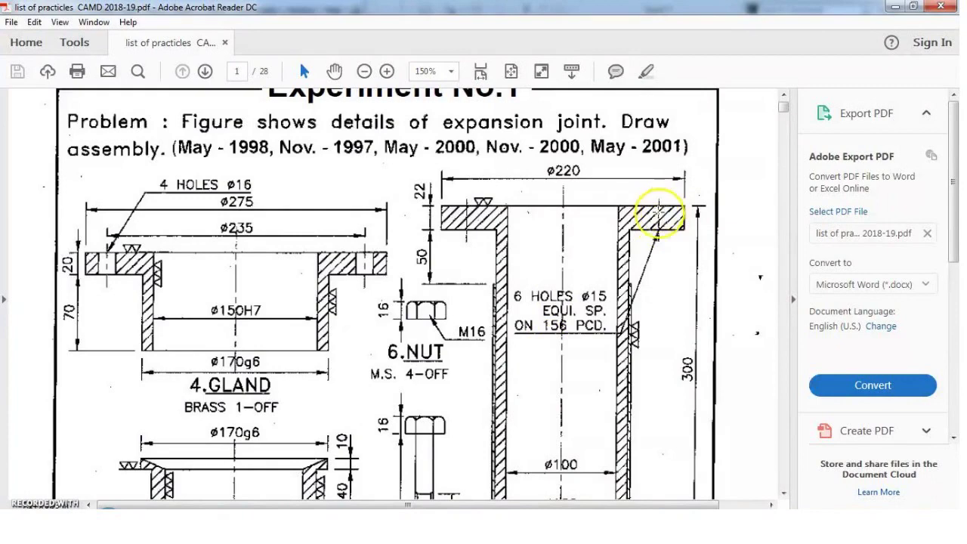
pyautogui.scroll(1, 518, 372)
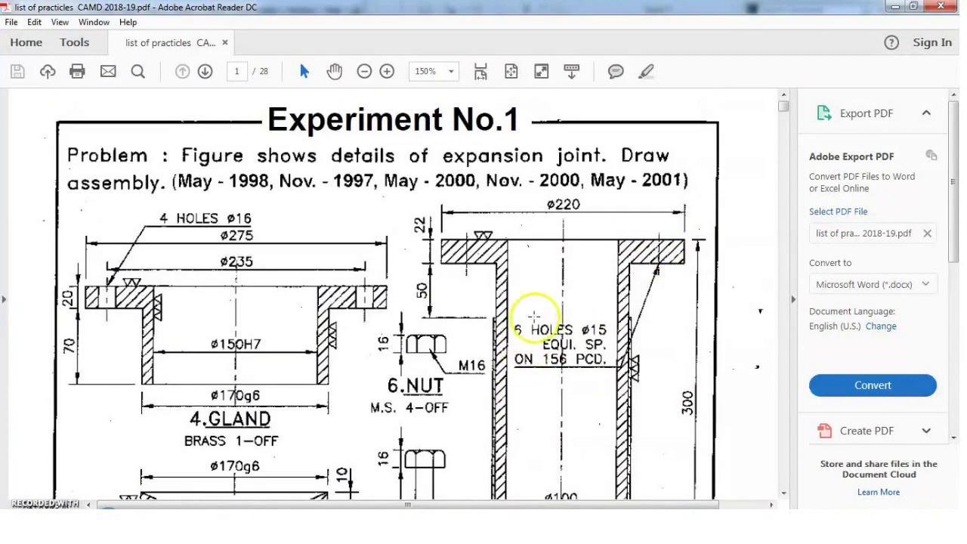
pyautogui.scroll(-5, 492, 430)
pyautogui.scroll(-20, 492, 430)
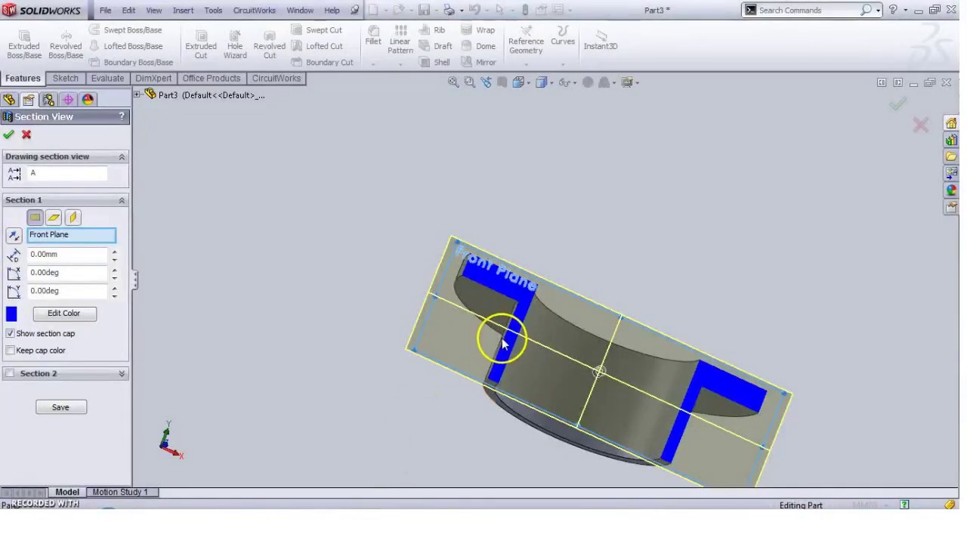
pyautogui.moveTo(502, 344); pyautogui.dragTo(602, 260, button='middle')
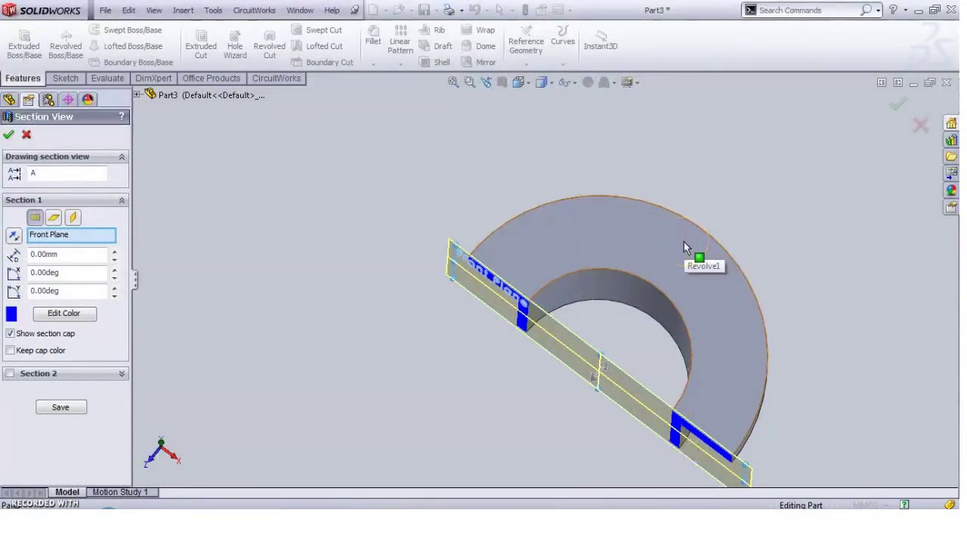
# Close the section view to show the whole ring, leaving a briefly opened top-face sketch empty.
pyautogui.click(865, 133)
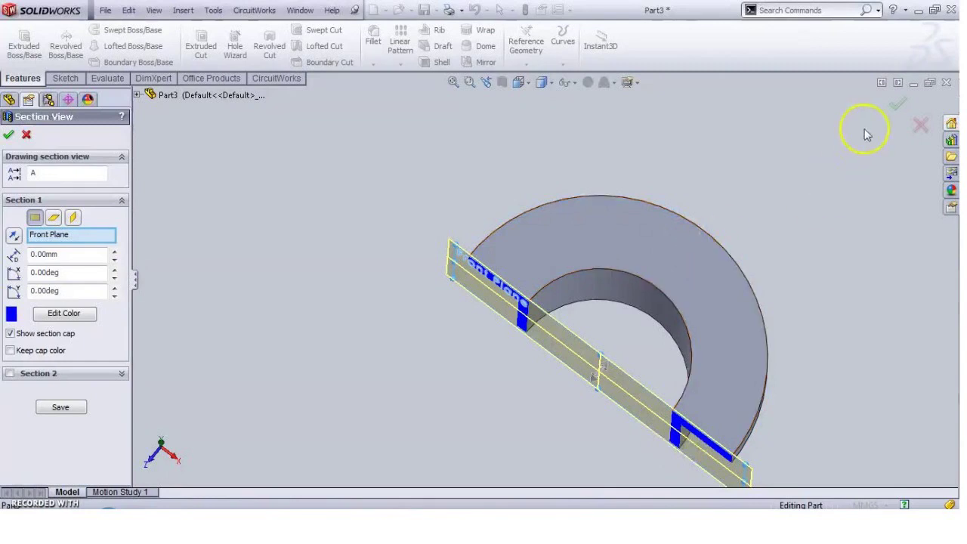
pyautogui.click(920, 124)
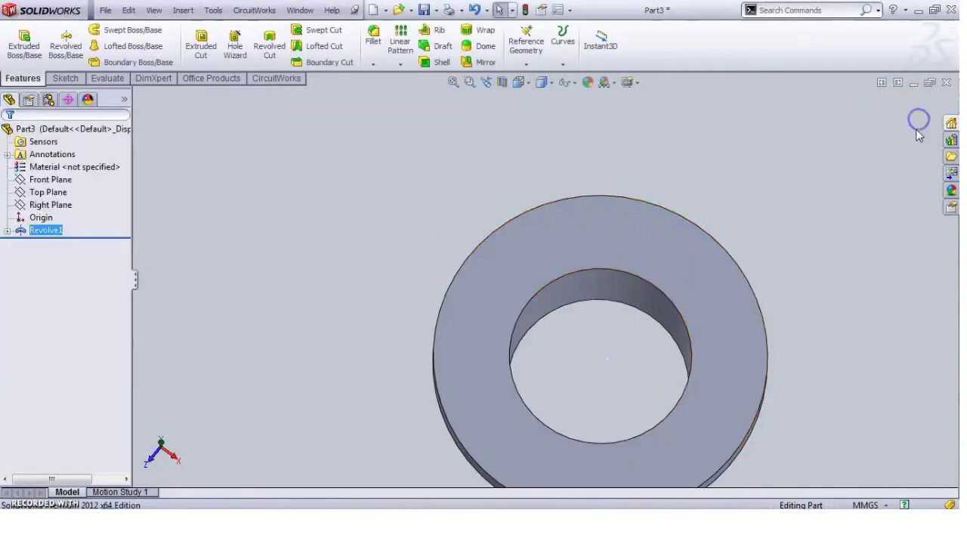
pyautogui.click(516, 256)
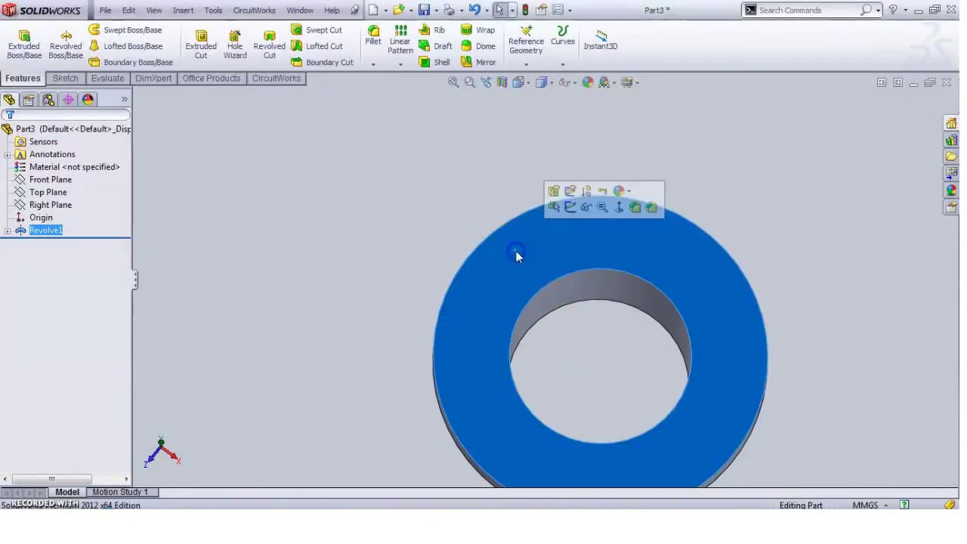
pyautogui.click(570, 210)
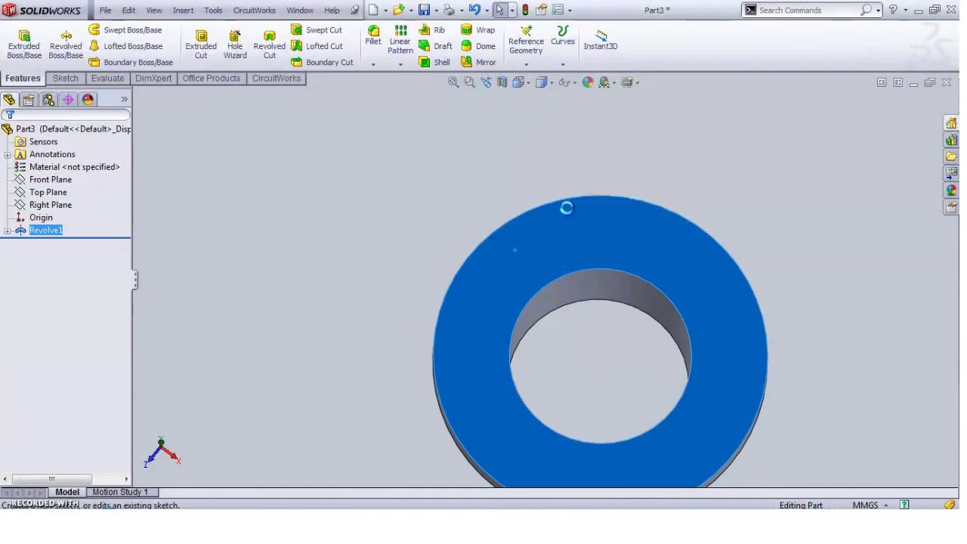
pyautogui.click(525, 84)
pyautogui.click(590, 136)
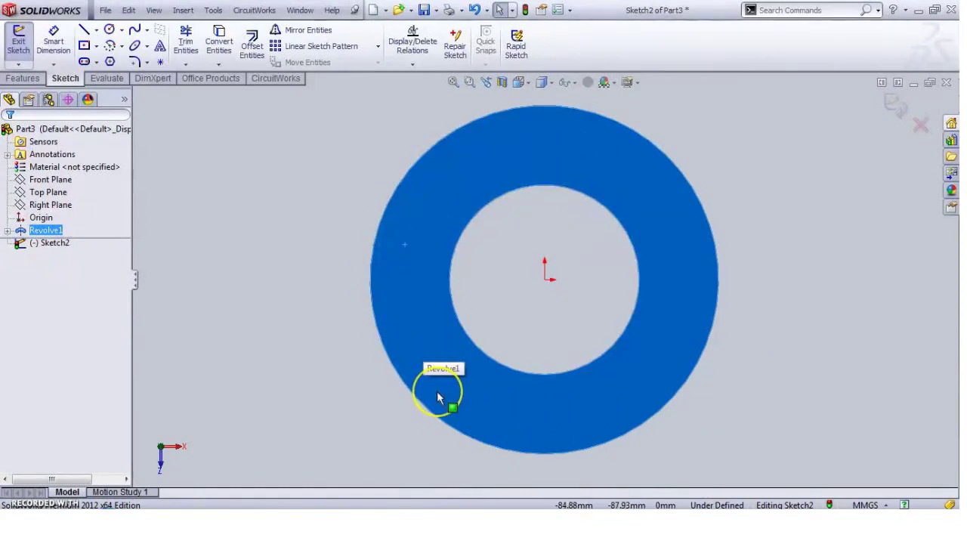
pyautogui.click(894, 105)
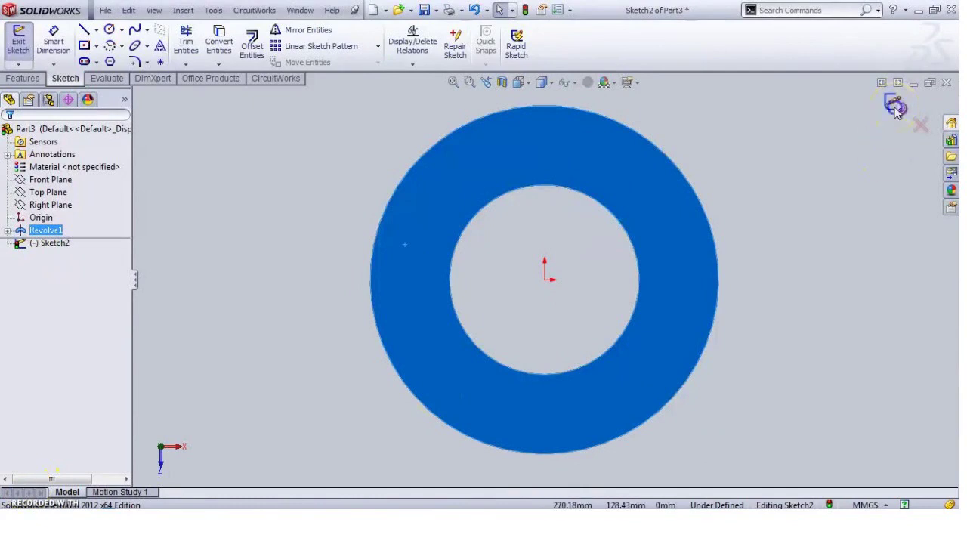
pyautogui.moveTo(648, 185); pyautogui.dragTo(633, 130, button='middle')
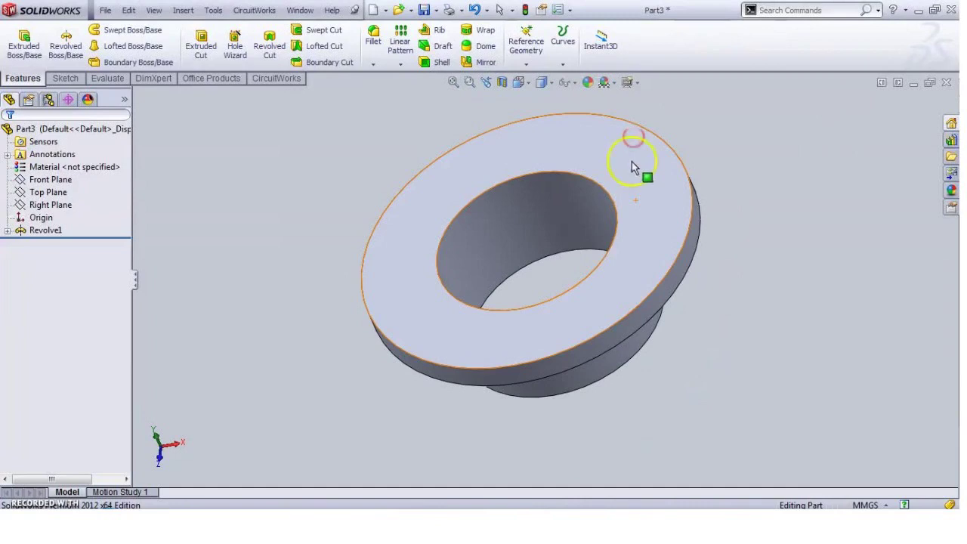
pyautogui.click(590, 155)
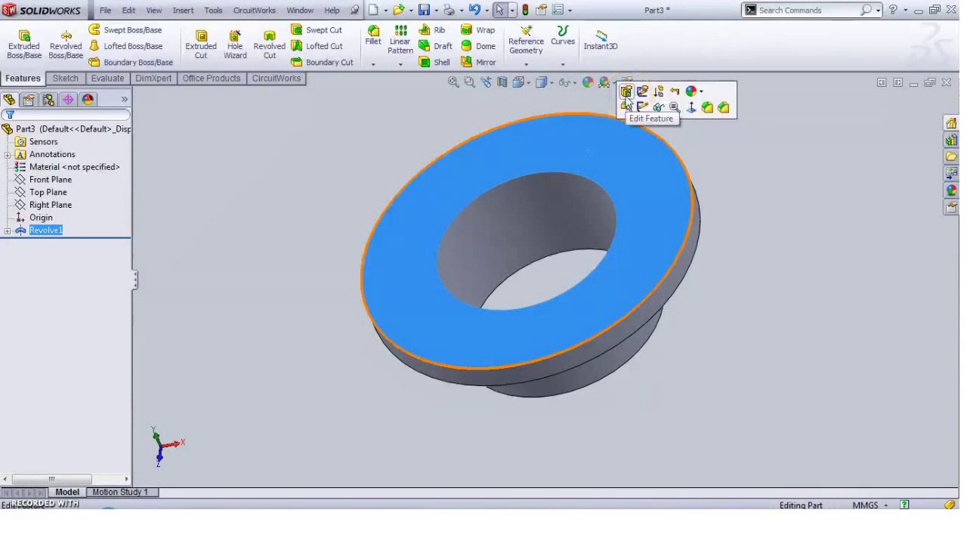
pyautogui.click(579, 144)
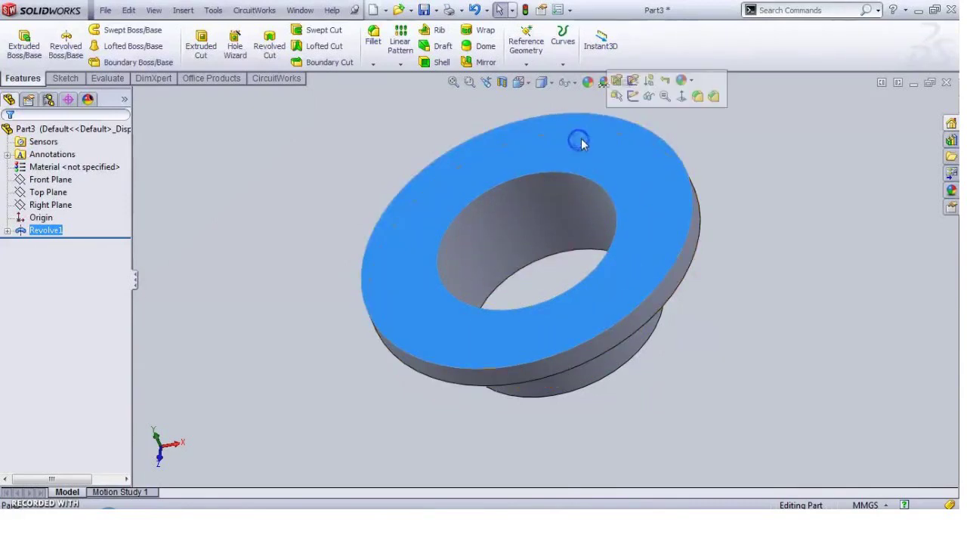
pyautogui.click(632, 85)
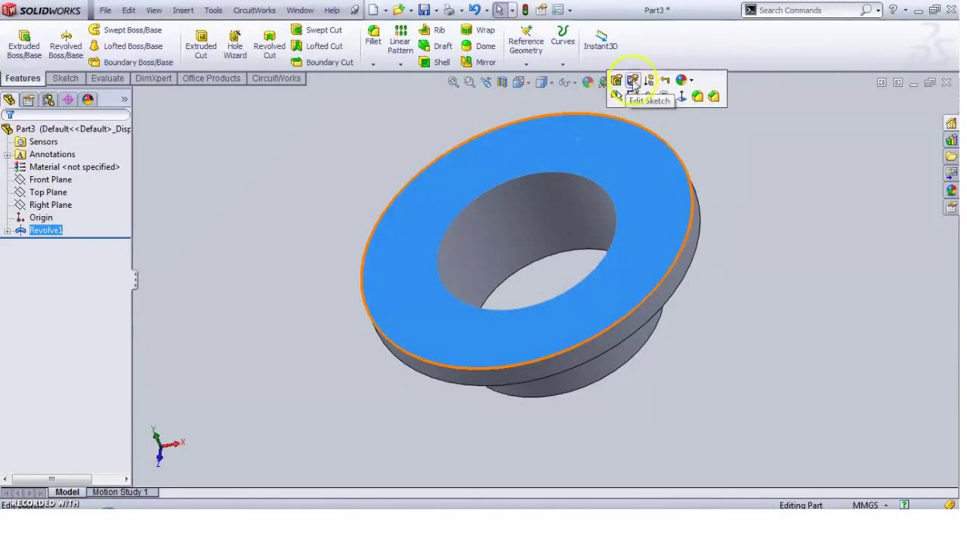
pyautogui.click(627, 154)
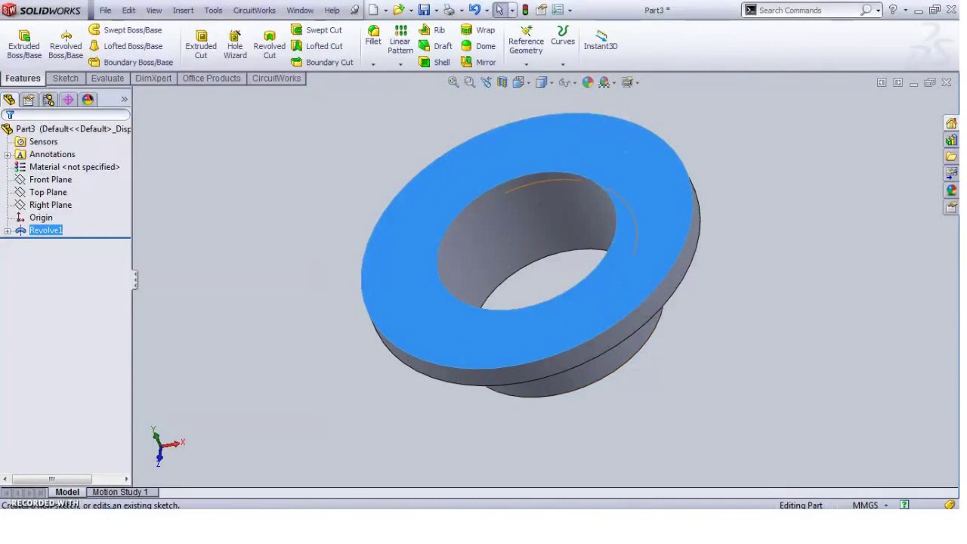
pyautogui.click(34, 233)
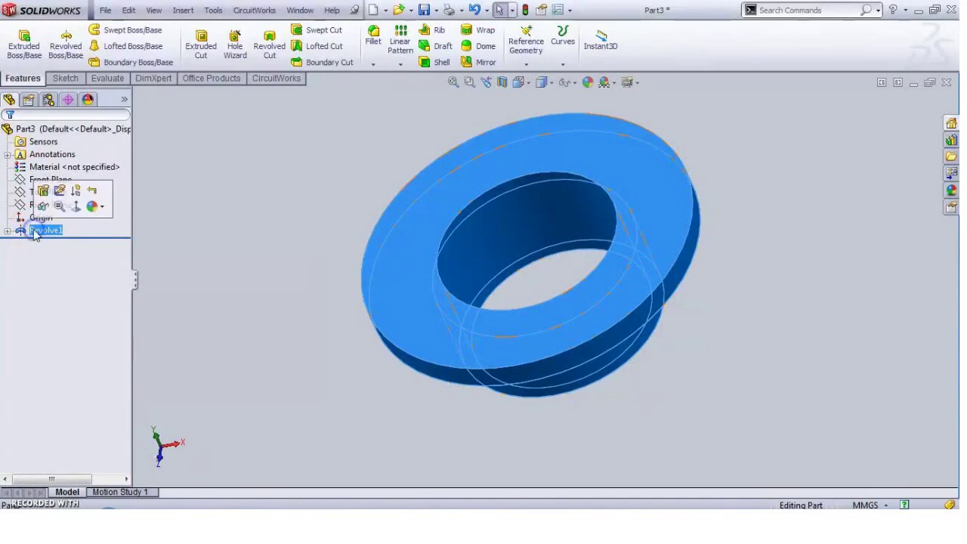
pyautogui.click(58, 191)
pyautogui.moveTo(399, 259)
pyautogui.mouseDown(button='middle')
pyautogui.moveTo(400, 182)
pyautogui.moveTo(403, 195)
pyautogui.moveTo(415, 181)
pyautogui.moveTo(391, 147)
pyautogui.mouseUp(button='middle')
pyautogui.click(310, 270)
pyautogui.click(319, 216)
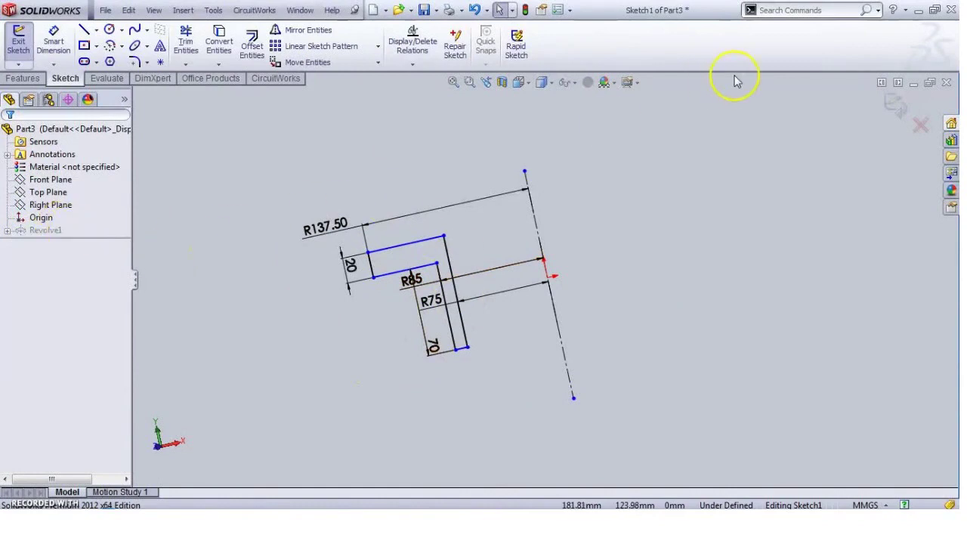
pyautogui.click(896, 104)
pyautogui.moveTo(557, 222); pyautogui.dragTo(505, 154, button='middle')
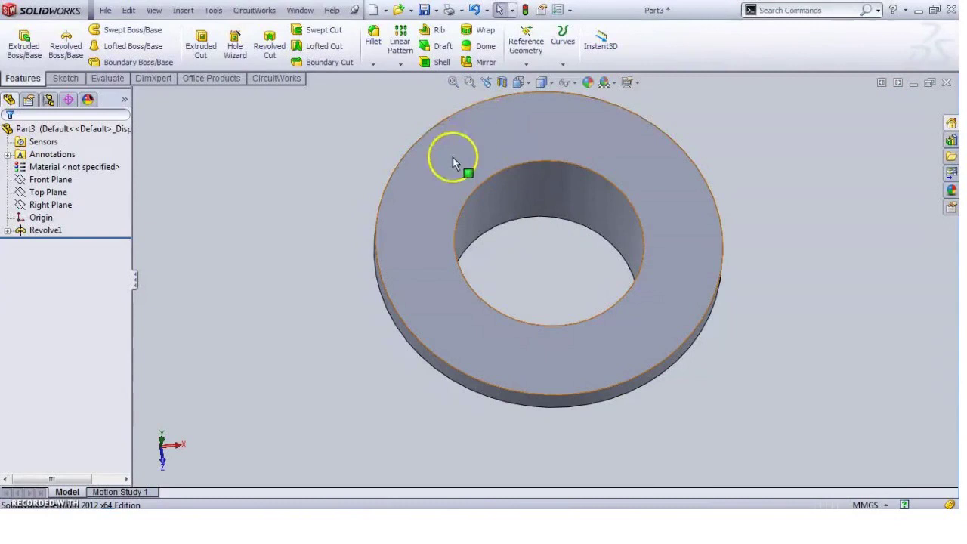
pyautogui.click(613, 130)
# Start Sketch3 on the ring's top flange face and turn the view Normal To it.
pyautogui.click(667, 87)
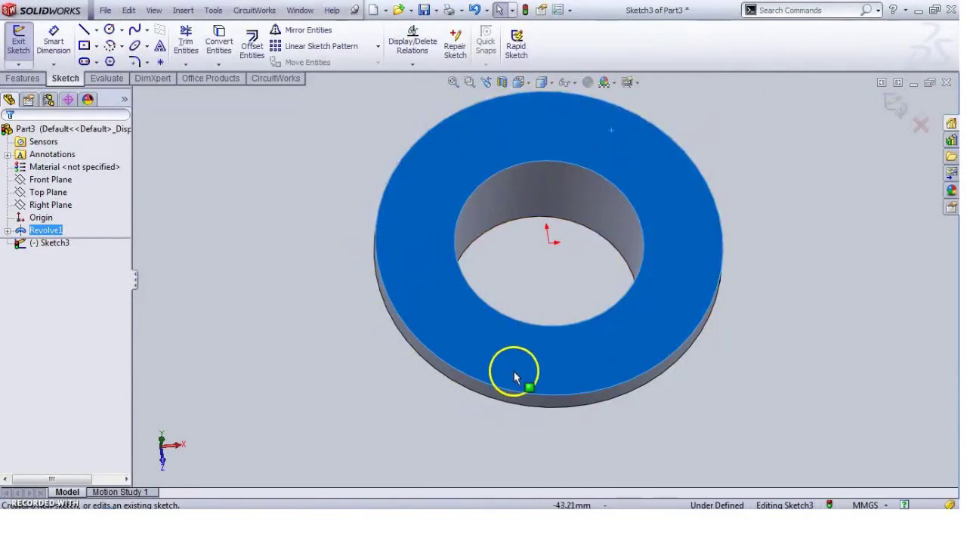
pyautogui.moveTo(509, 252)
pyautogui.mouseDown(button='middle')
pyautogui.moveTo(496, 283)
pyautogui.moveTo(512, 335)
pyautogui.moveTo(496, 335)
pyautogui.moveTo(498, 278)
pyautogui.moveTo(508, 265)
pyautogui.mouseUp(button='middle')
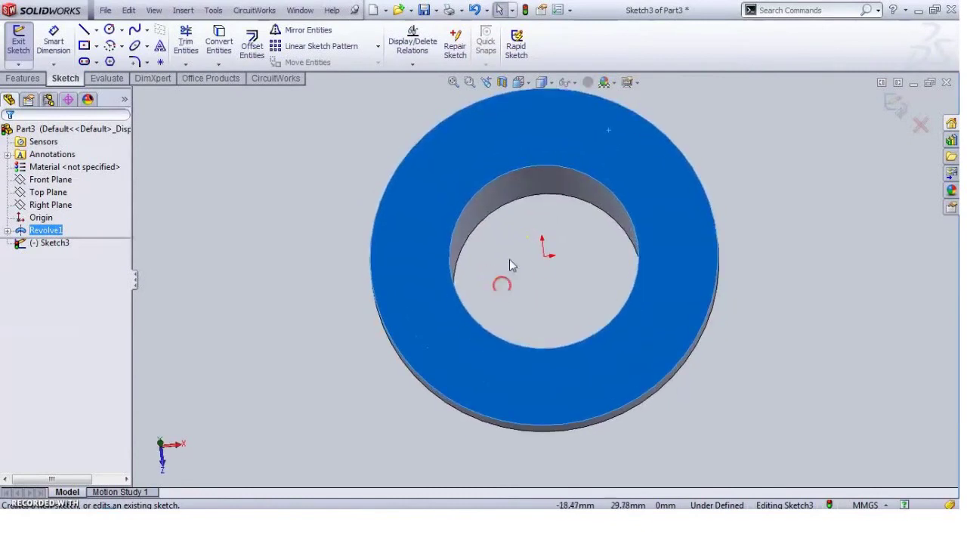
pyautogui.click(528, 83)
pyautogui.click(573, 133)
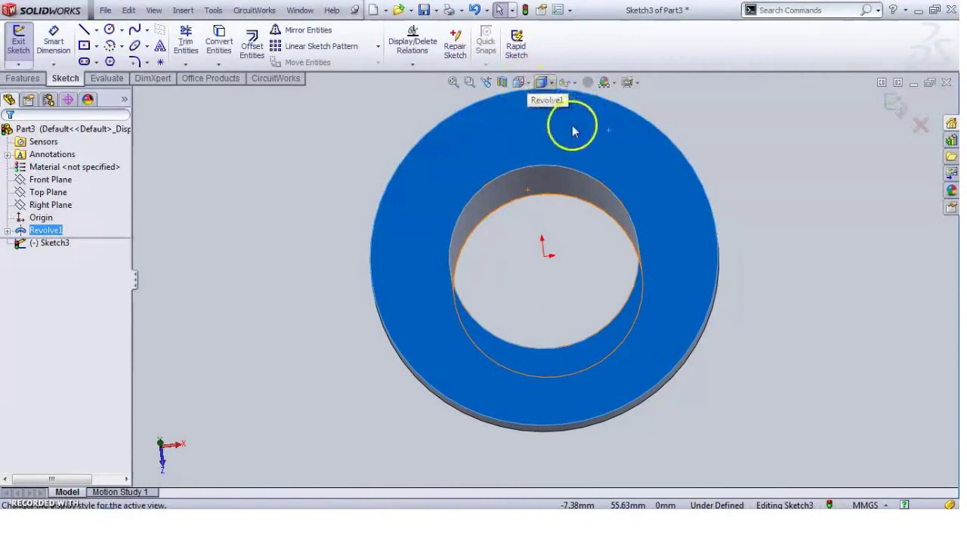
pyautogui.click(519, 83)
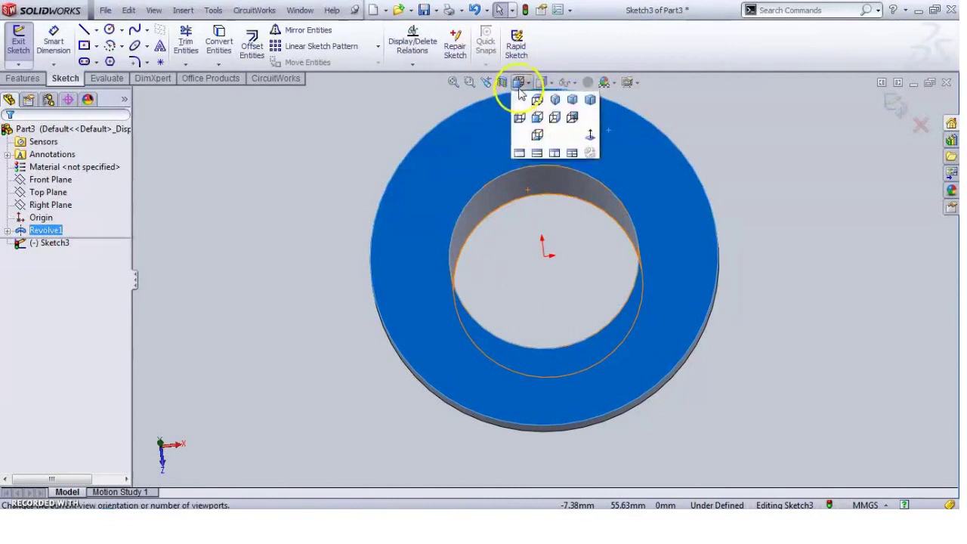
pyautogui.click(589, 138)
pyautogui.click(109, 30)
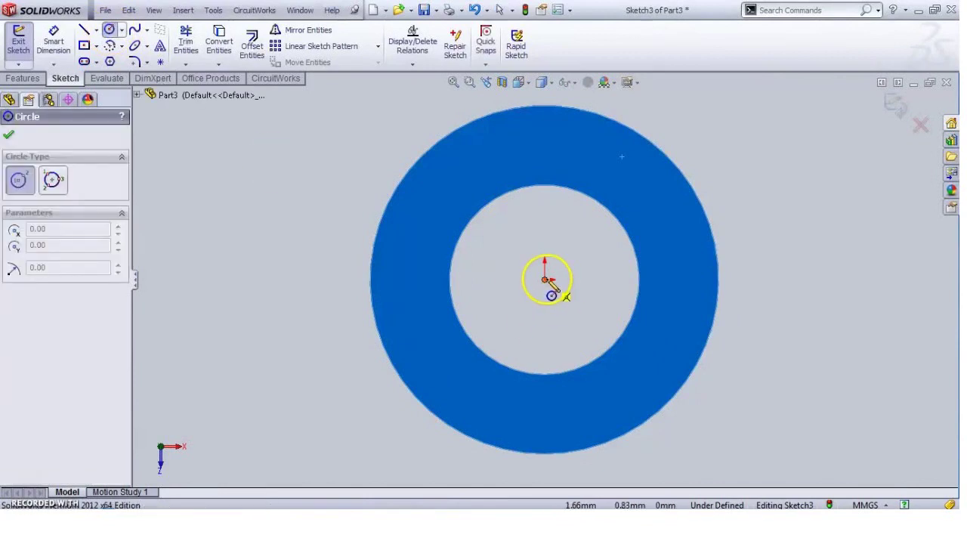
# Draw a small circle of about R17.48 left of the bore, then a circle centred on the origin.
pyautogui.click(413, 280)
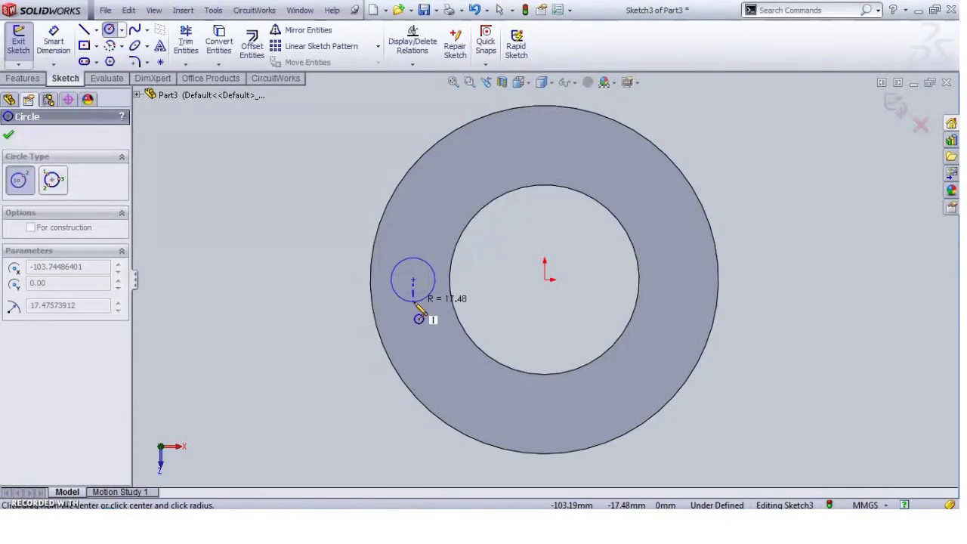
pyautogui.click(415, 303)
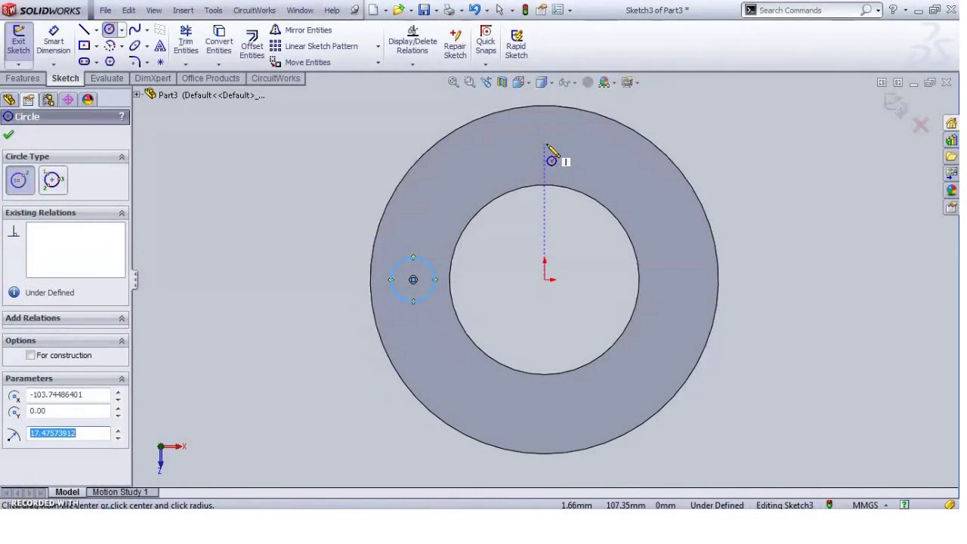
pyautogui.click(541, 278)
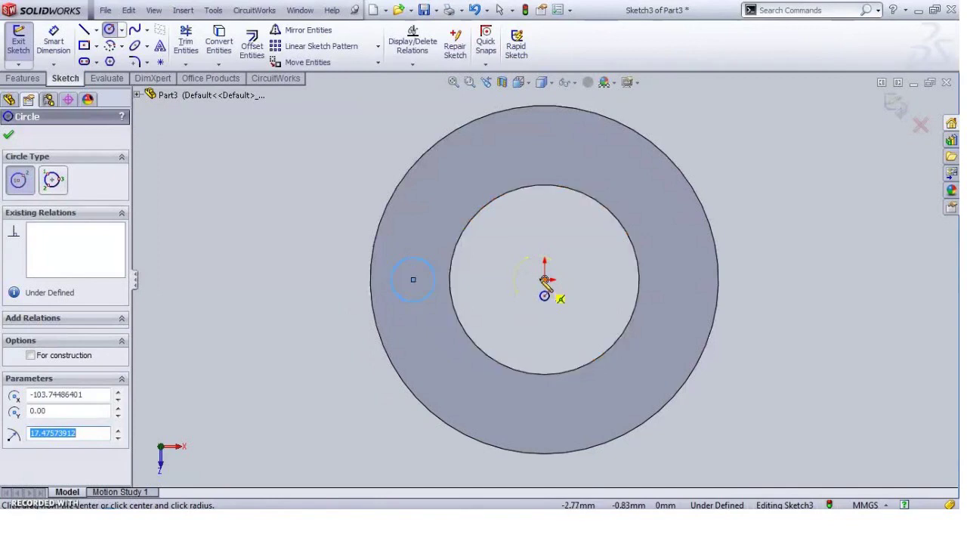
pyautogui.click(470, 228)
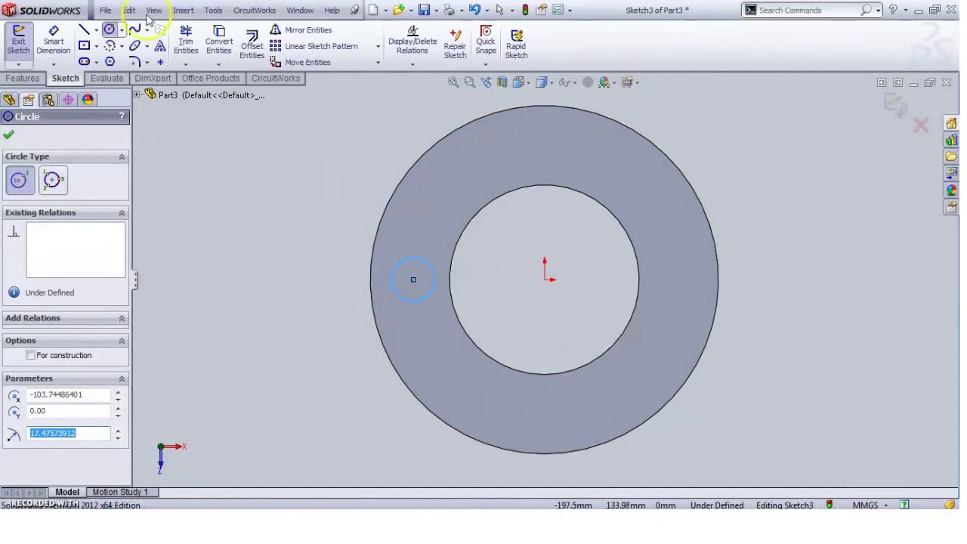
# Dimension the small circle's diameter to 16 mm.
pyautogui.click(55, 41)
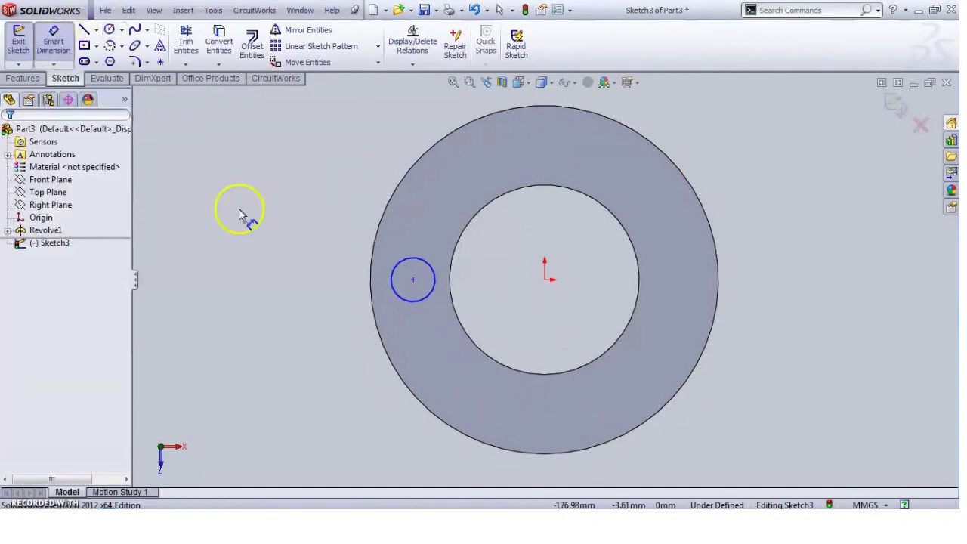
pyautogui.click(408, 266)
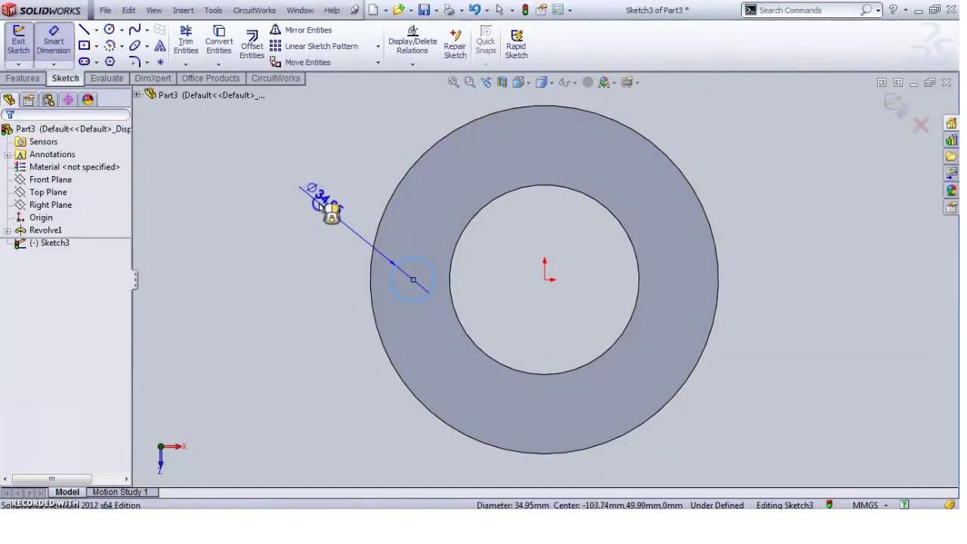
pyautogui.click(323, 203)
pyautogui.write('16')
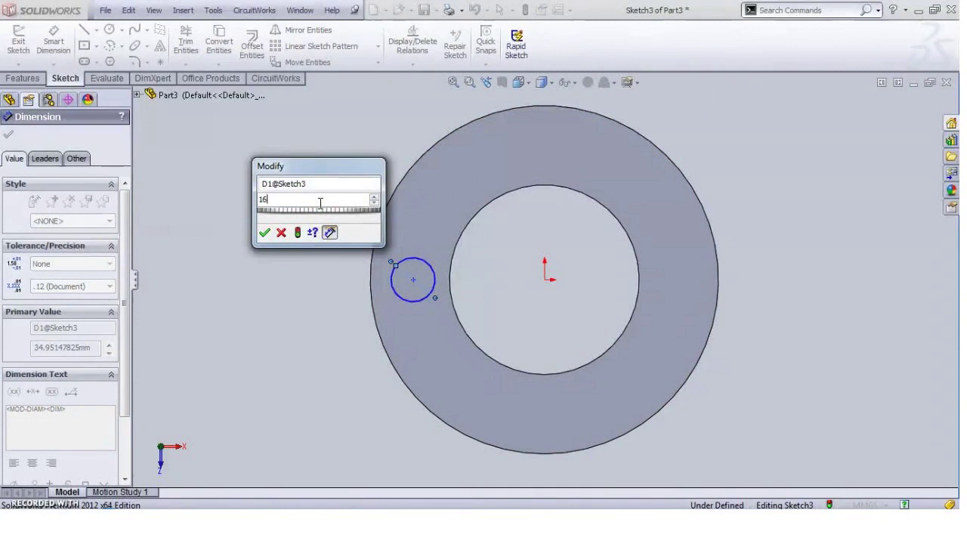
pyautogui.press('Return')
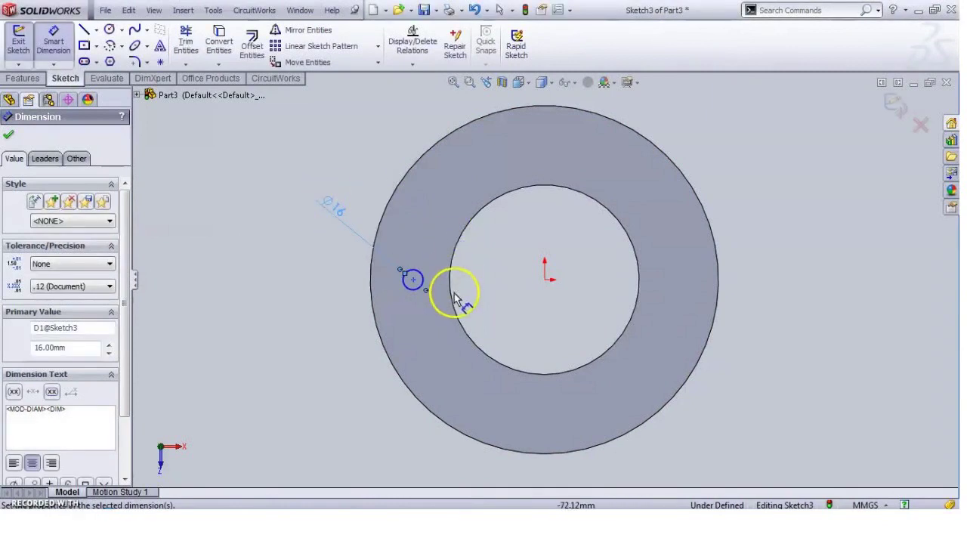
# Set the small circle's centre 117.50 mm from the ring's centre.
pyautogui.click(414, 281)
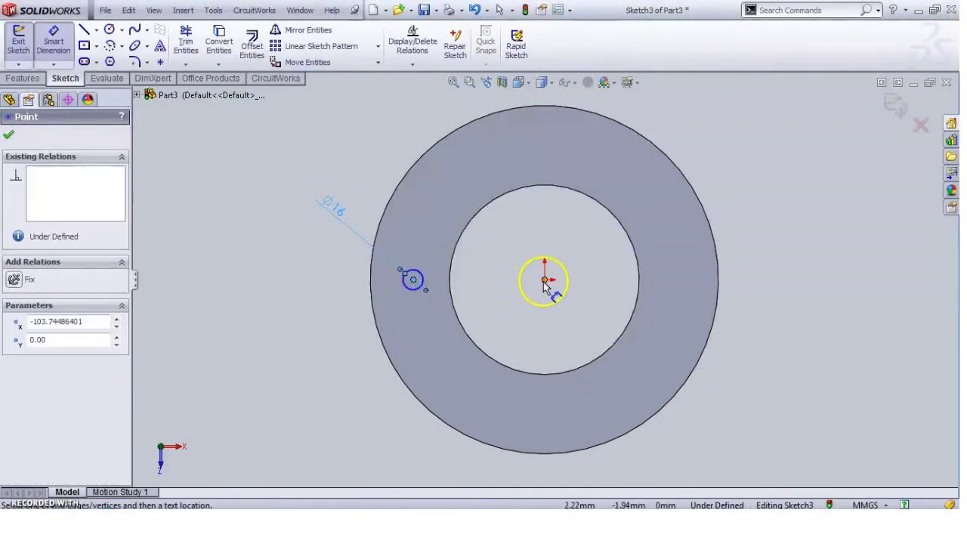
pyautogui.click(545, 279)
pyautogui.click(500, 323)
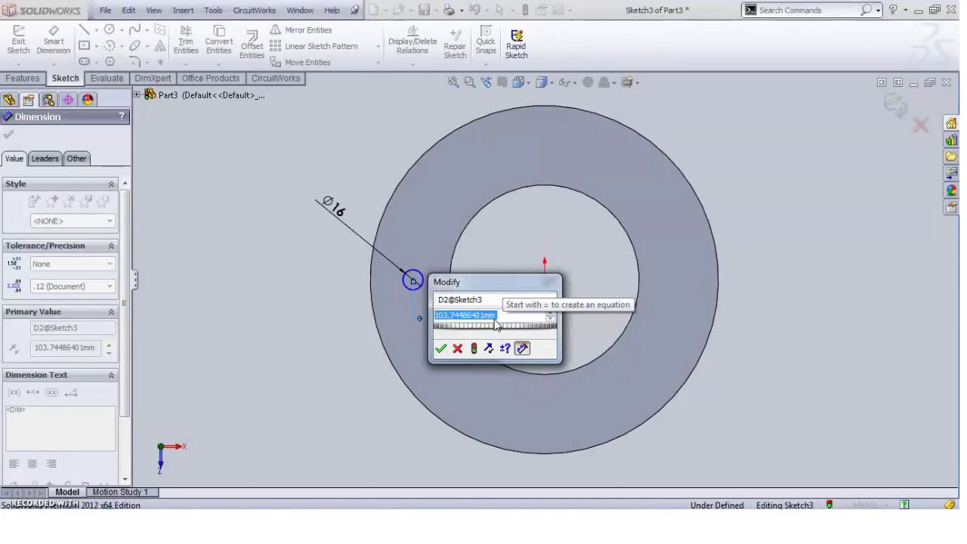
pyautogui.write('117.5')
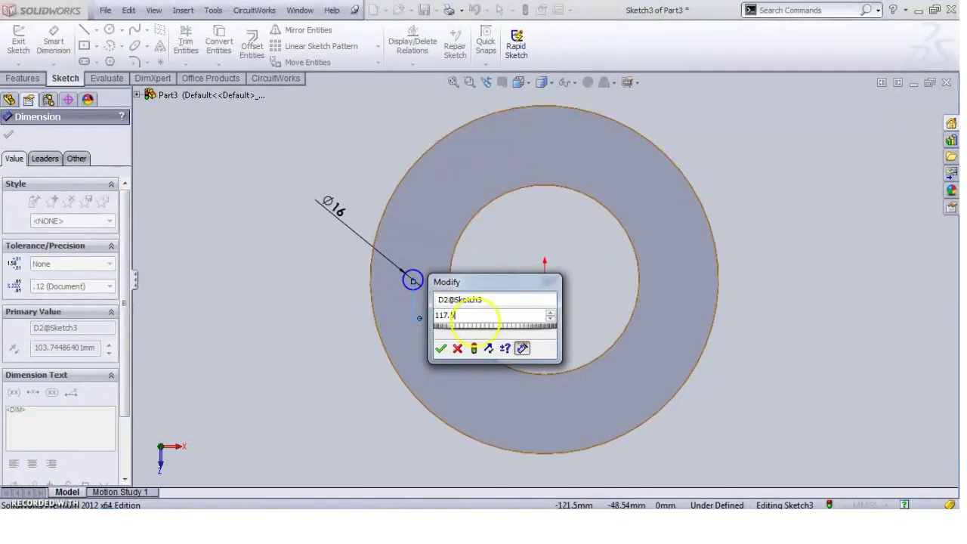
pyautogui.press('Return')
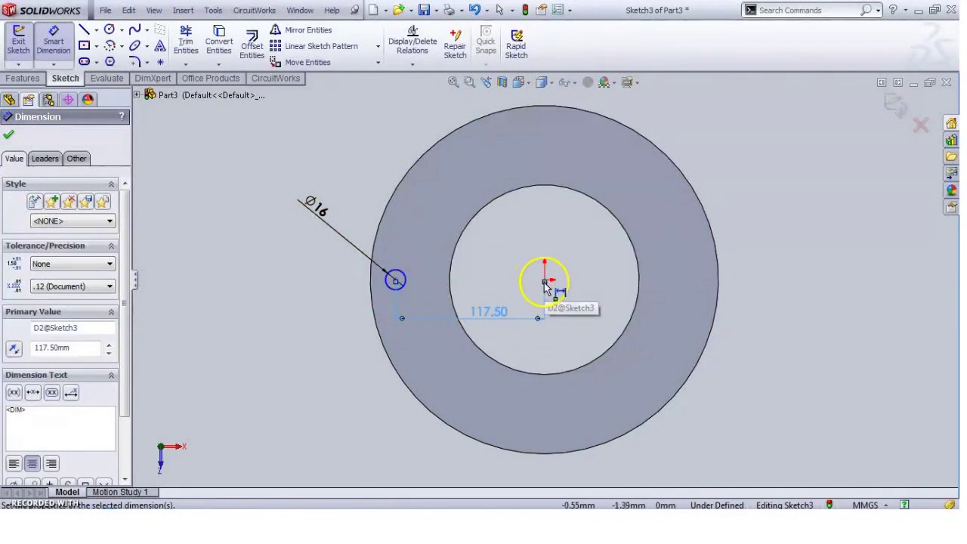
pyautogui.click(396, 281)
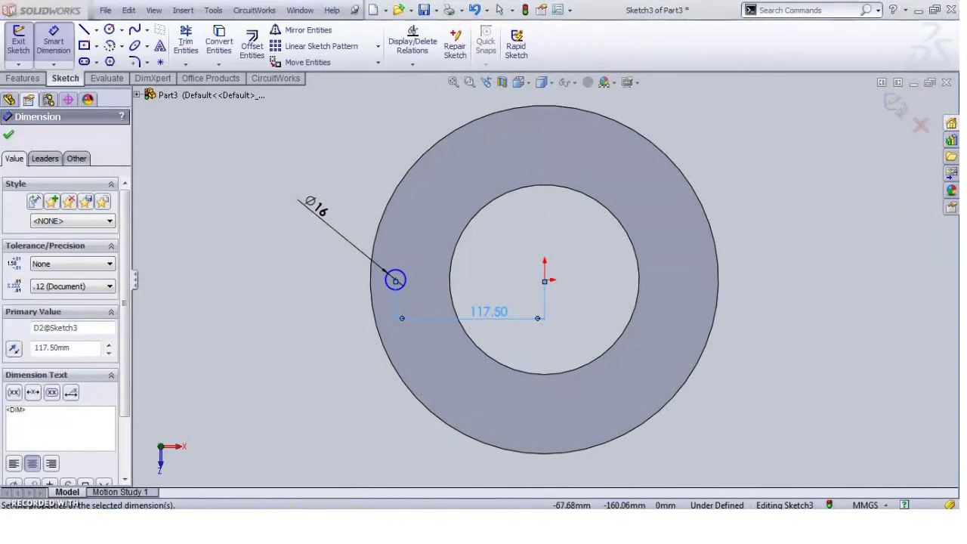
pyautogui.click(363, 521)
# Check the 4.GLAND drawing's callout of four ø16 holes on a ø235 circle, then minimize Acrobat.
pyautogui.scroll(5, 270, 370)
pyautogui.scroll(-10, 270, 370)
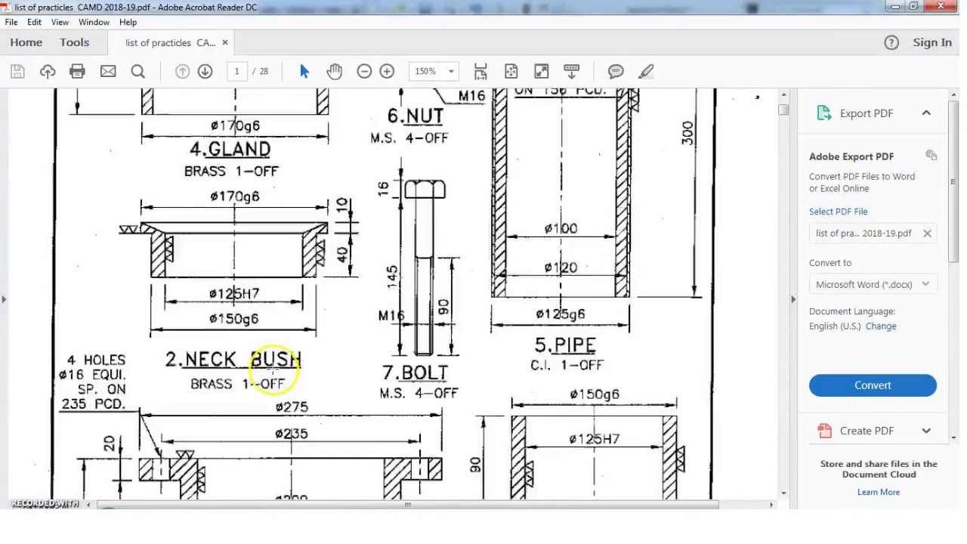
pyautogui.scroll(3, 275, 371)
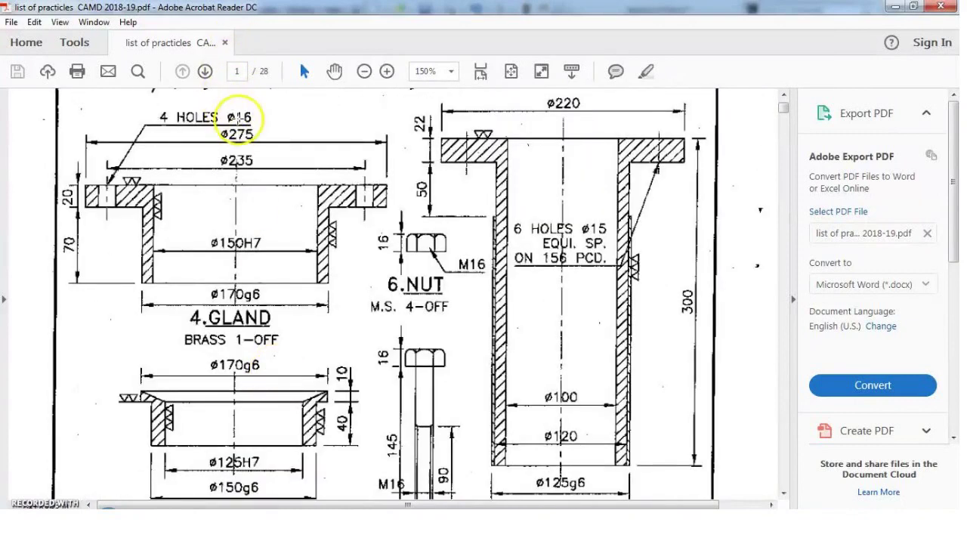
pyautogui.click(896, 9)
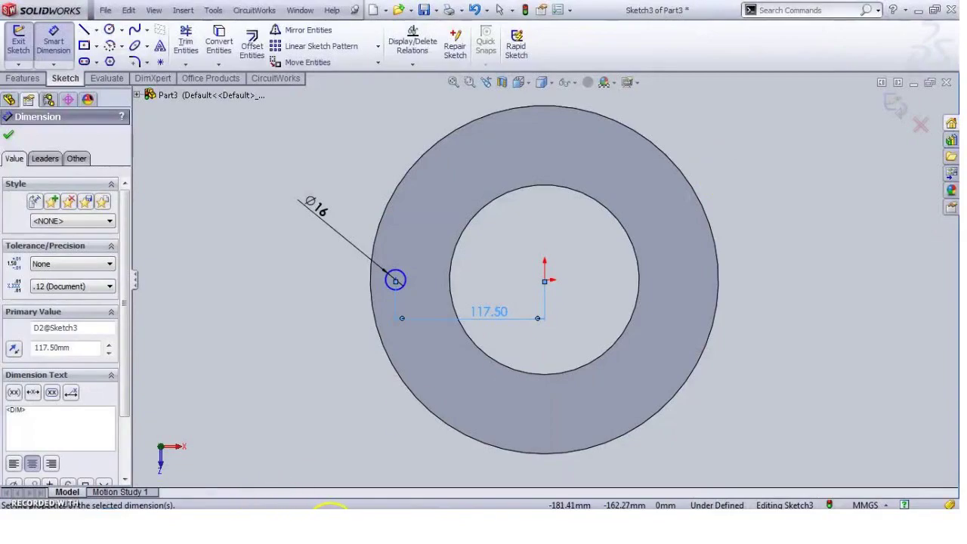
pyautogui.click(330, 507)
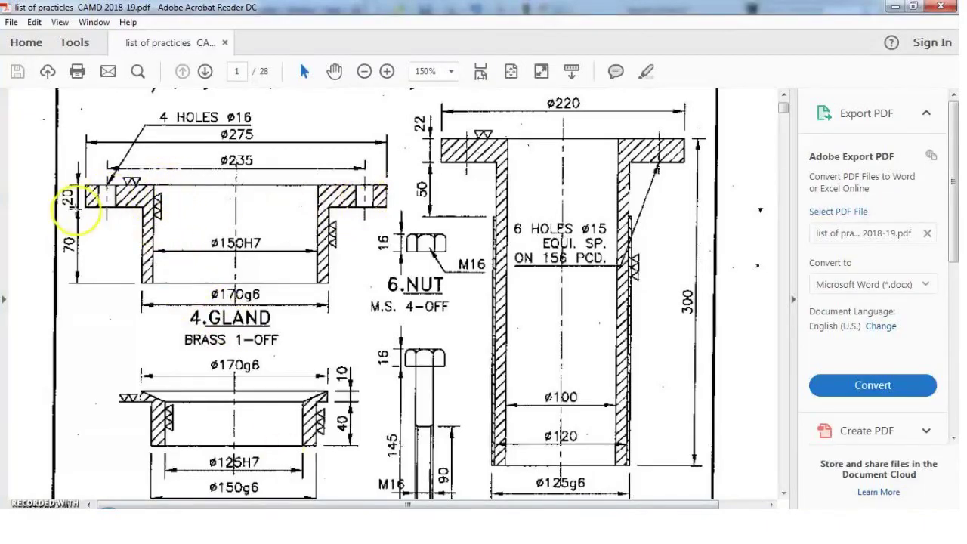
pyautogui.click(898, 7)
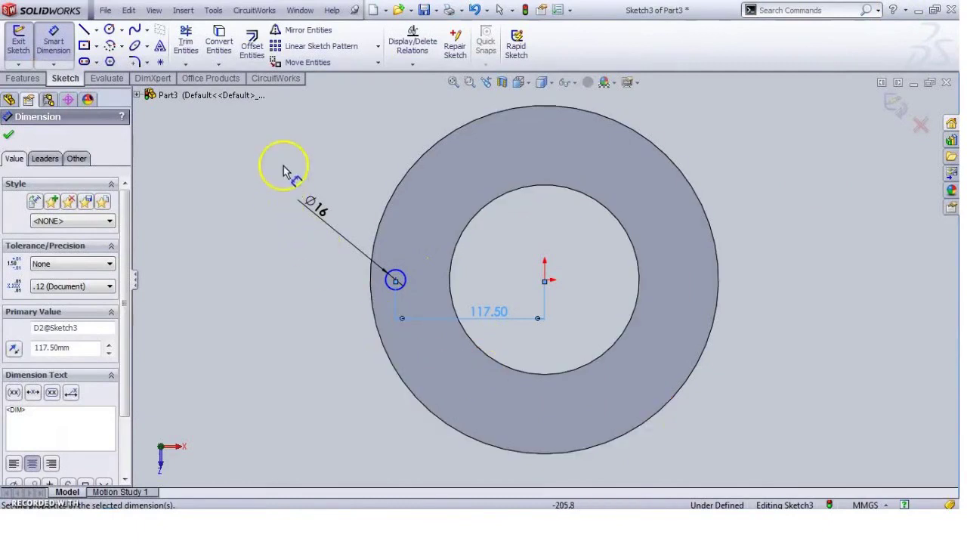
# Exit the sketch and extrude-cut the Ø16 circle Up To Next through the flange.
pyautogui.click(889, 99)
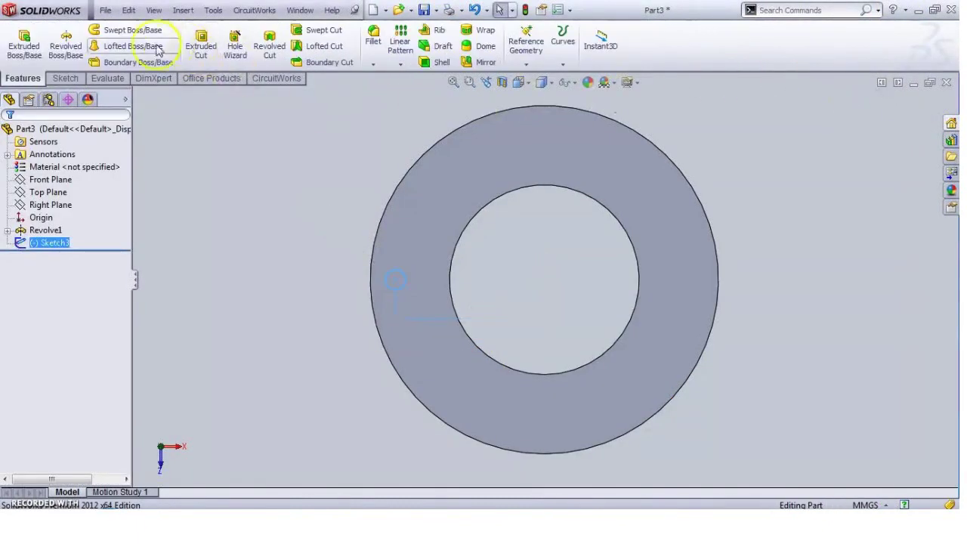
pyautogui.click(201, 45)
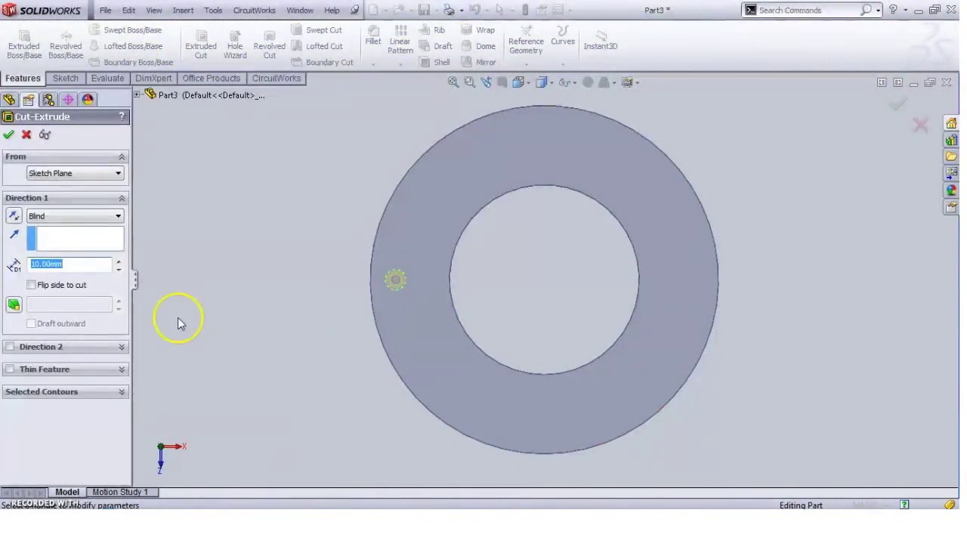
pyautogui.click(98, 213)
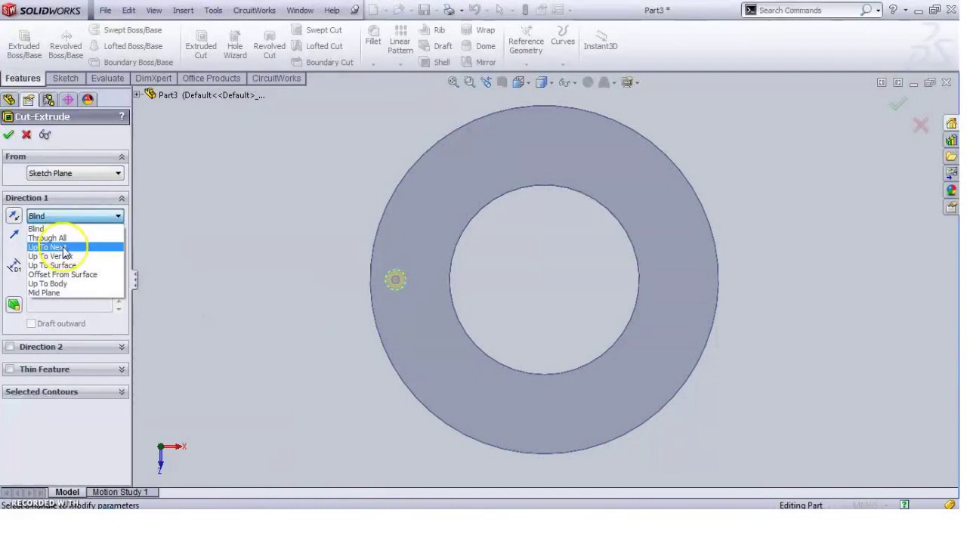
pyautogui.click(63, 250)
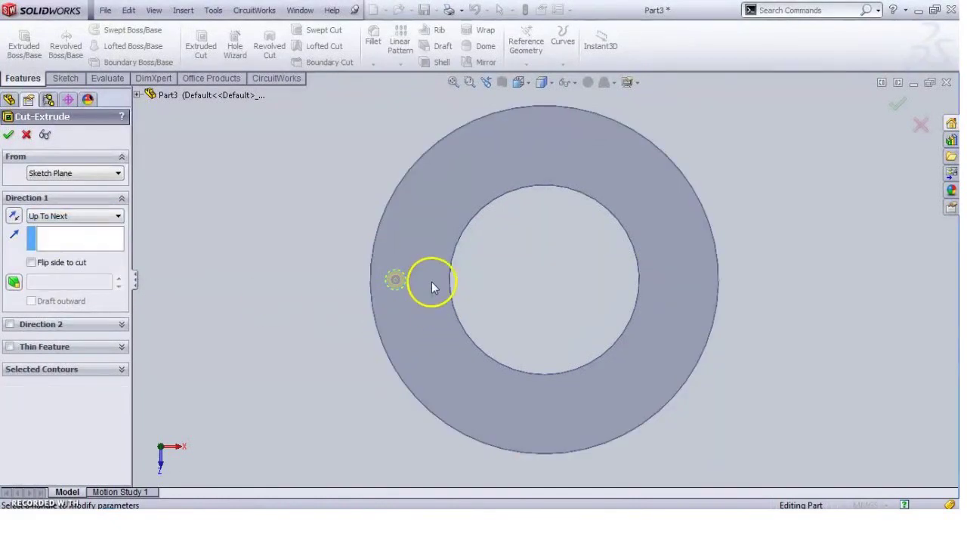
pyautogui.moveTo(380, 300); pyautogui.dragTo(361, 325, button='middle')
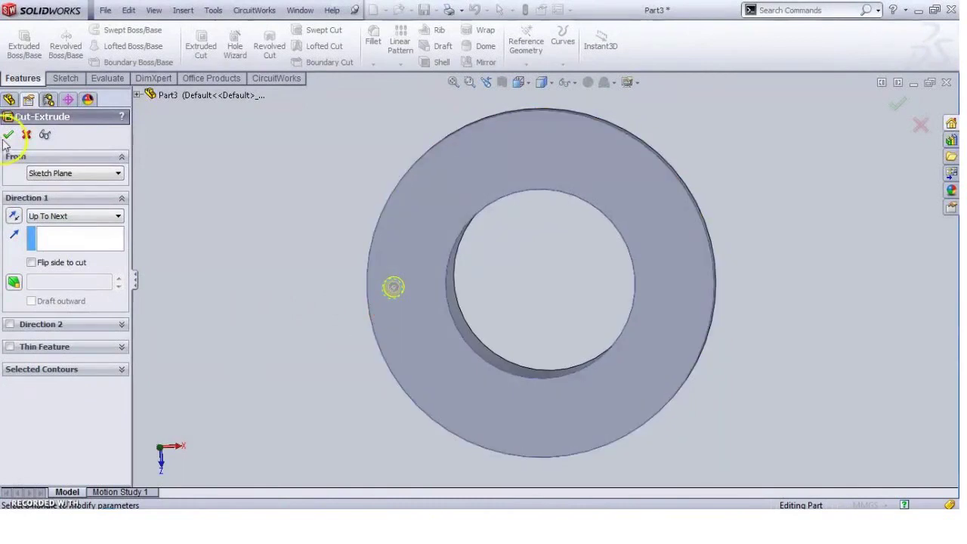
pyautogui.click(8, 136)
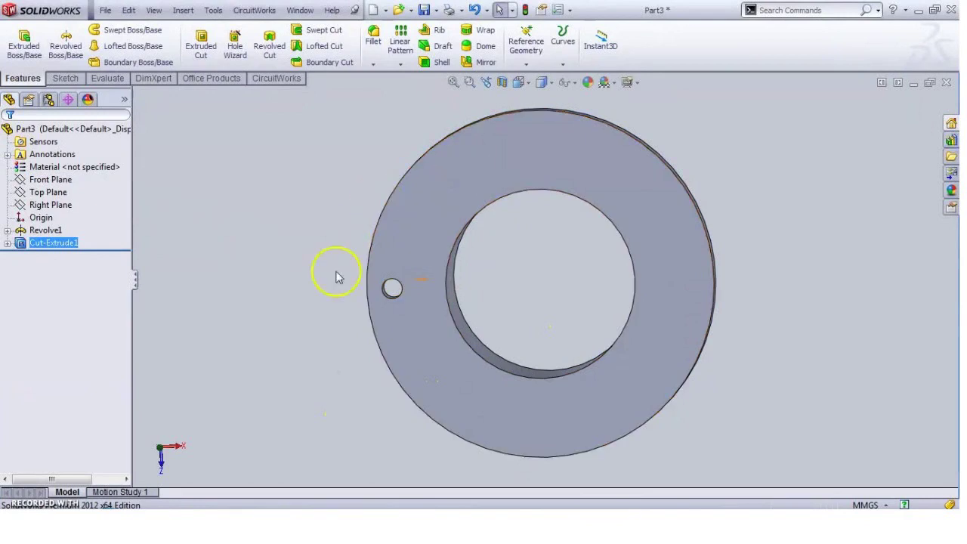
# Circular-pattern the hole into 4 equally spaced instances over 360° about the ring's inner edge.
pyautogui.click(401, 64)
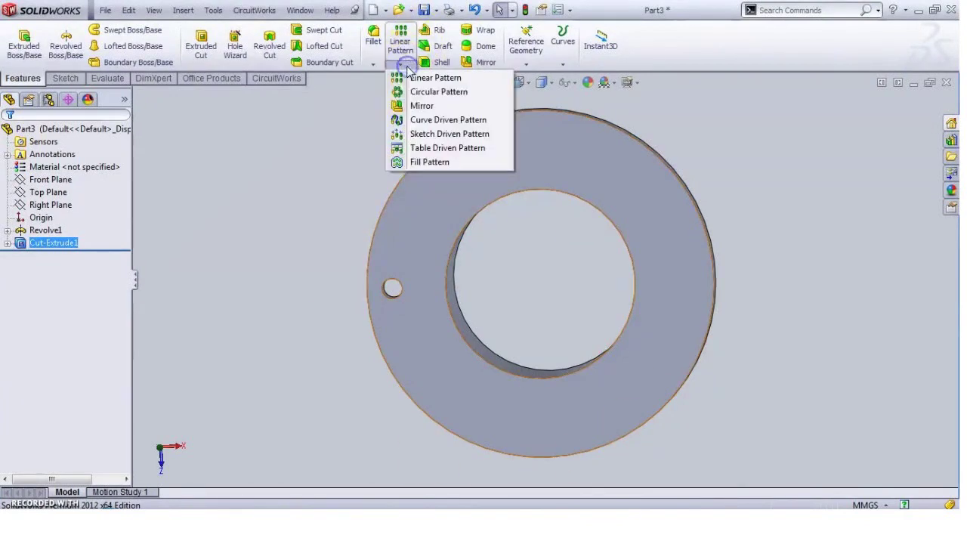
pyautogui.click(418, 92)
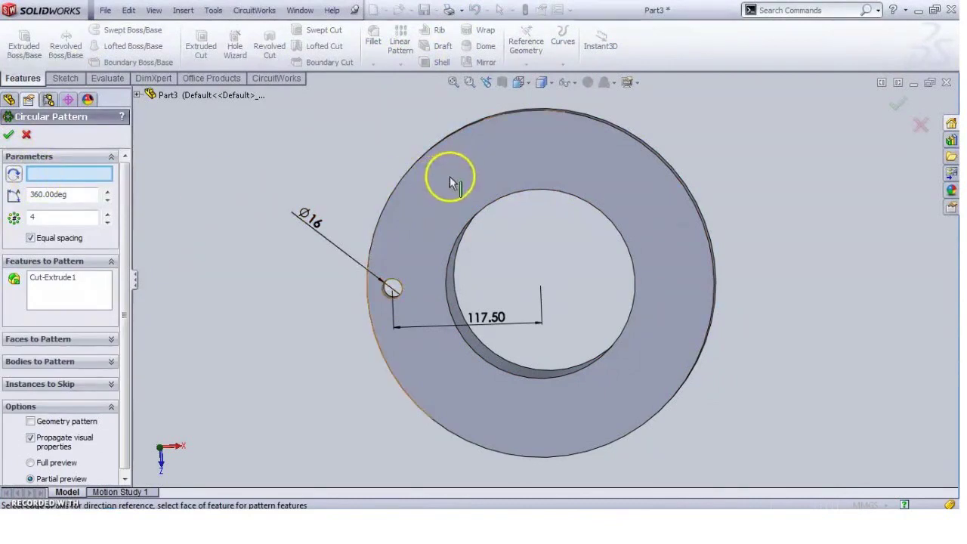
pyautogui.click(475, 217)
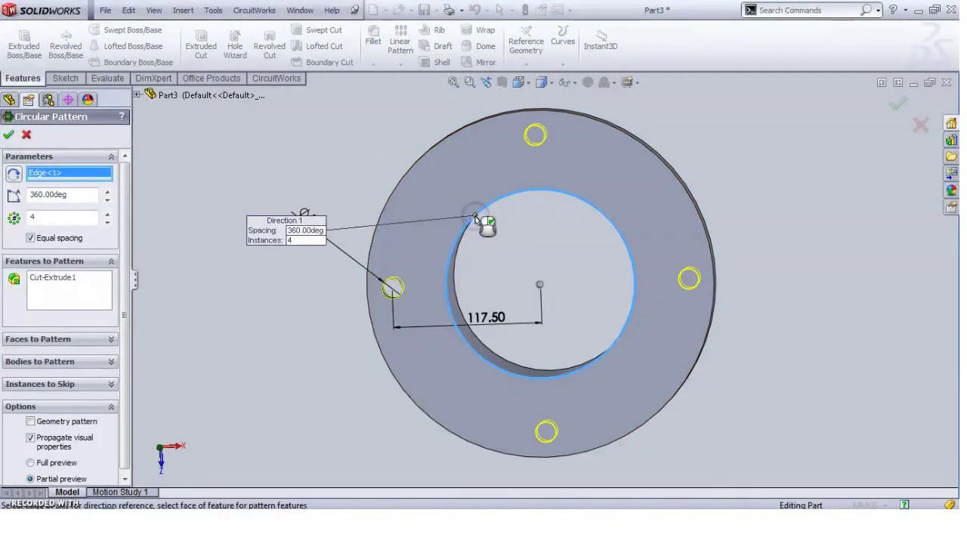
pyautogui.moveTo(556, 317); pyautogui.dragTo(545, 286, button='middle')
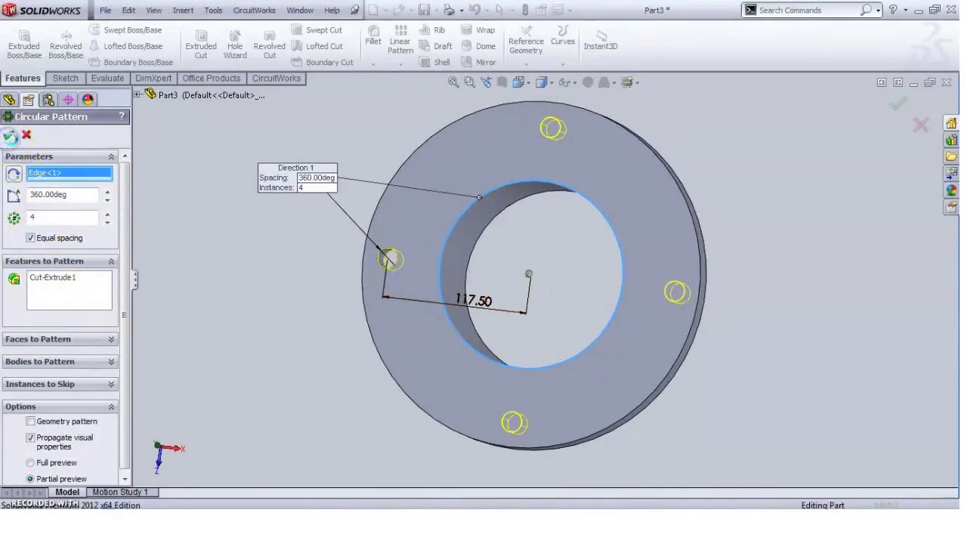
pyautogui.click(8, 138)
pyautogui.scroll(3, 563, 291)
pyautogui.moveTo(564, 291); pyautogui.dragTo(666, 187, button='middle')
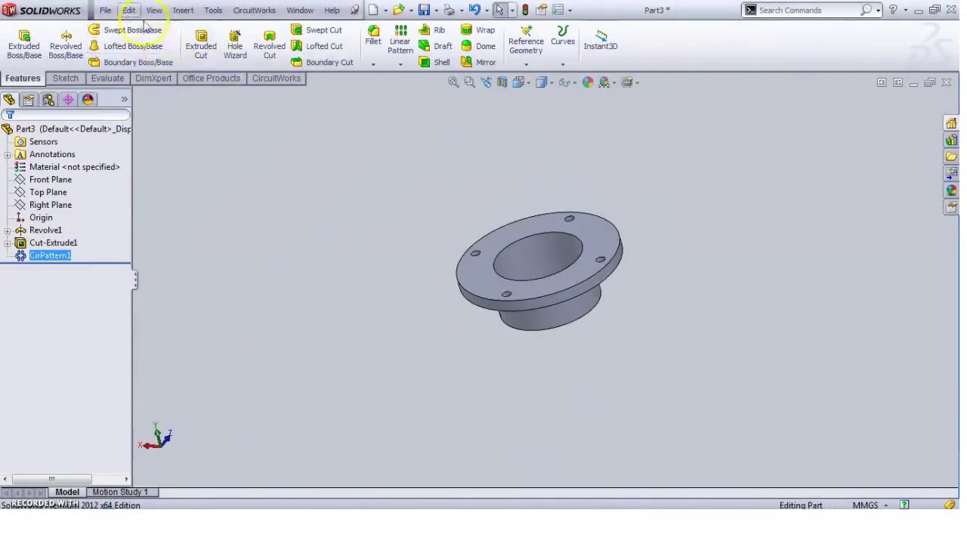
# Save the part as GLAND in the expansion joint folder.
pyautogui.click(105, 12)
pyautogui.click(125, 104)
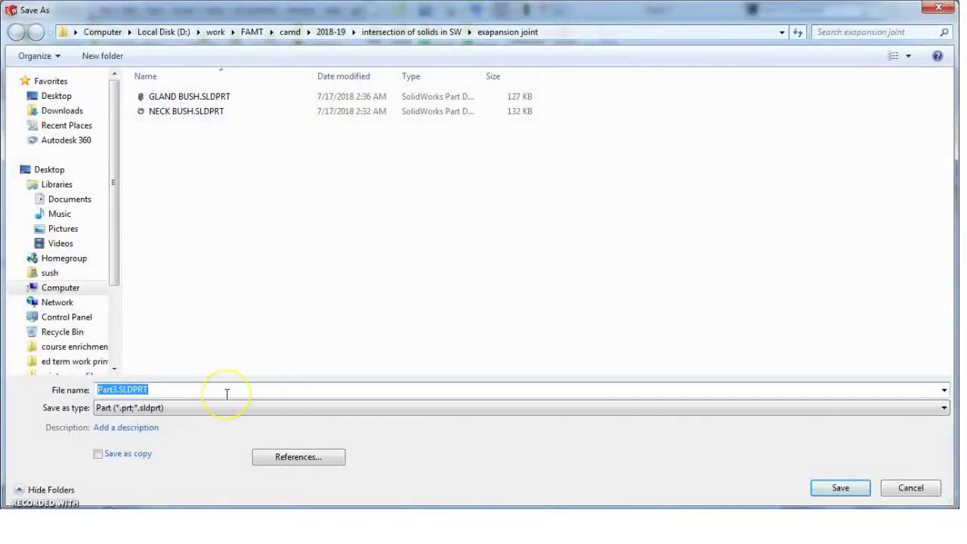
pyautogui.write('GLAND')
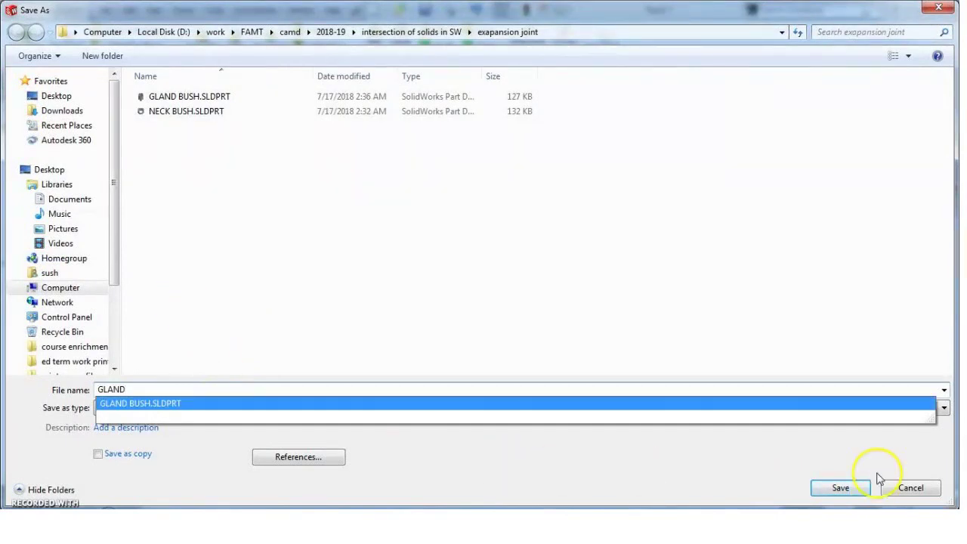
pyautogui.click(139, 391)
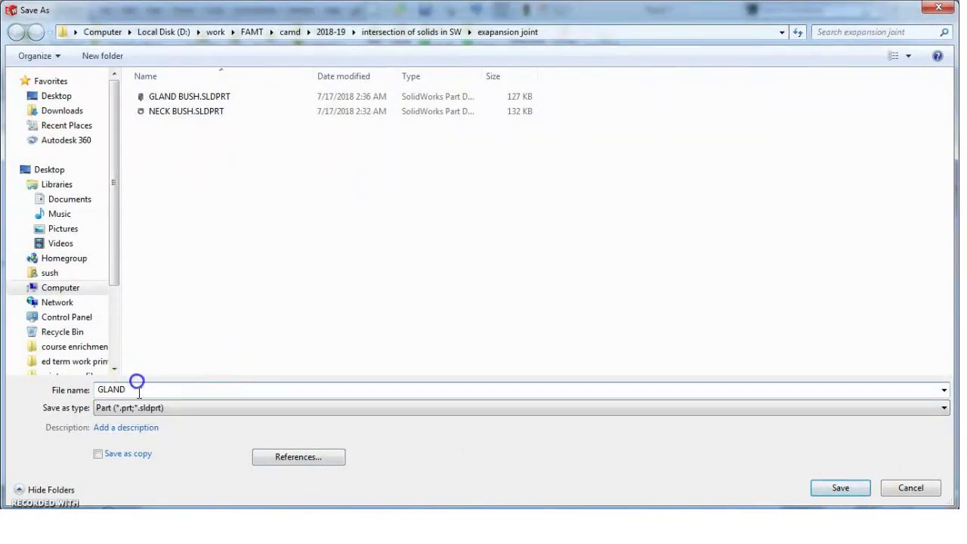
pyautogui.click(852, 491)
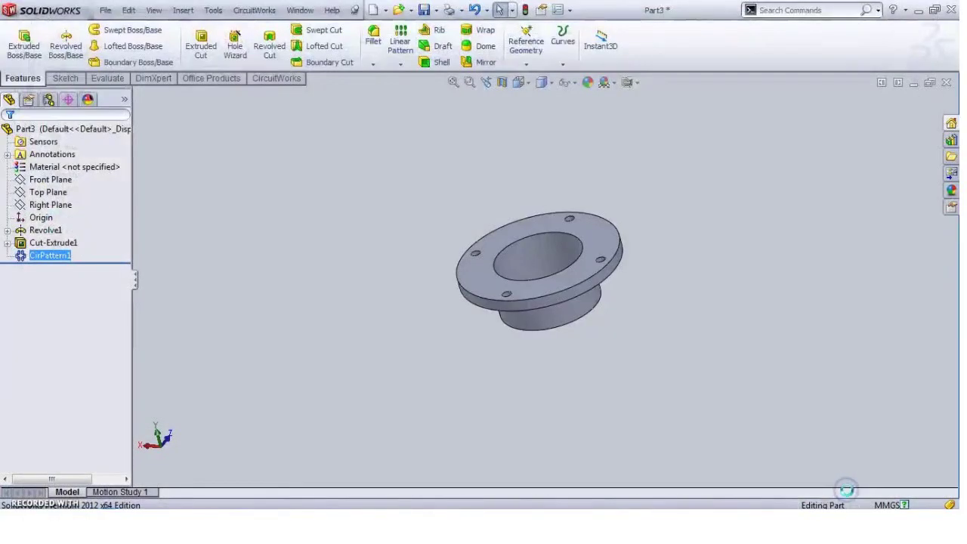